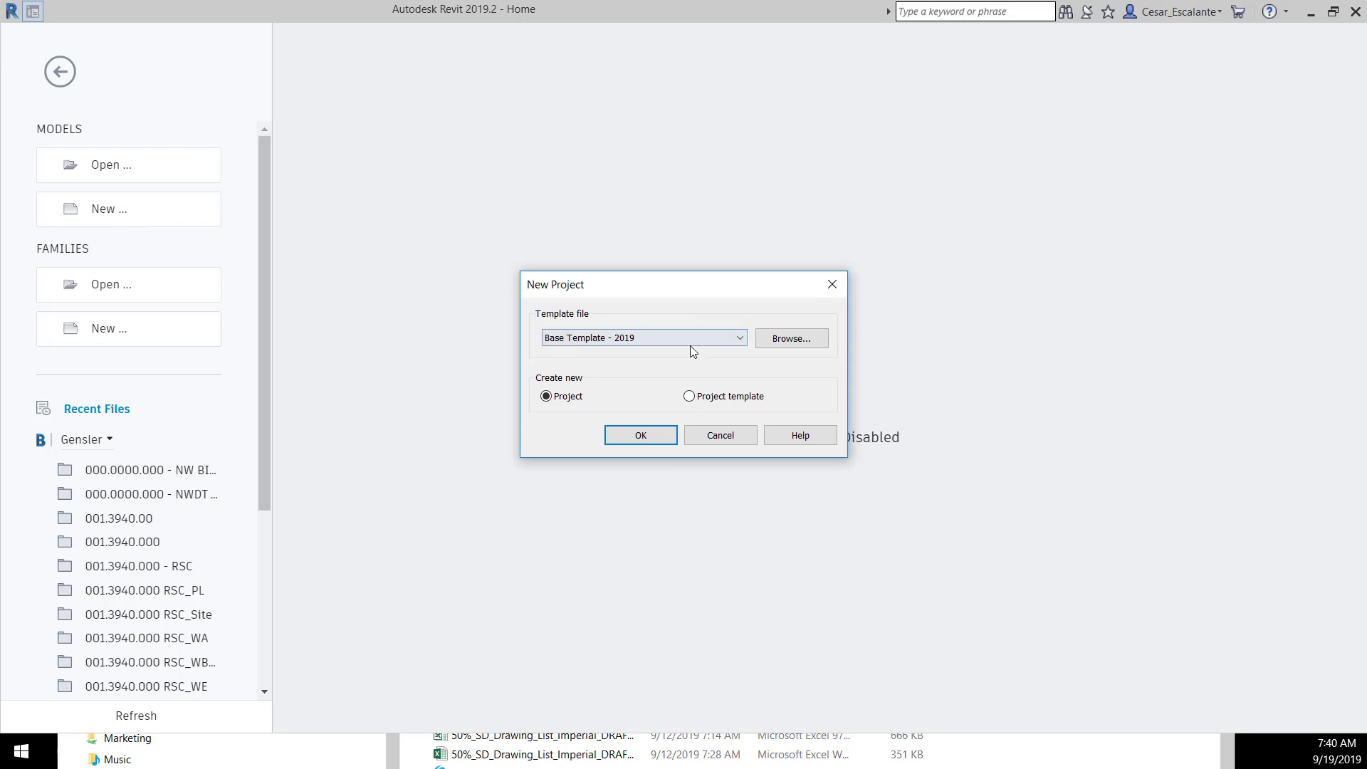
click(687, 345)
click(720, 436)
click(722, 437)
Create a new family from the imperial Curtain Wall Panel.rft template
click(128, 337)
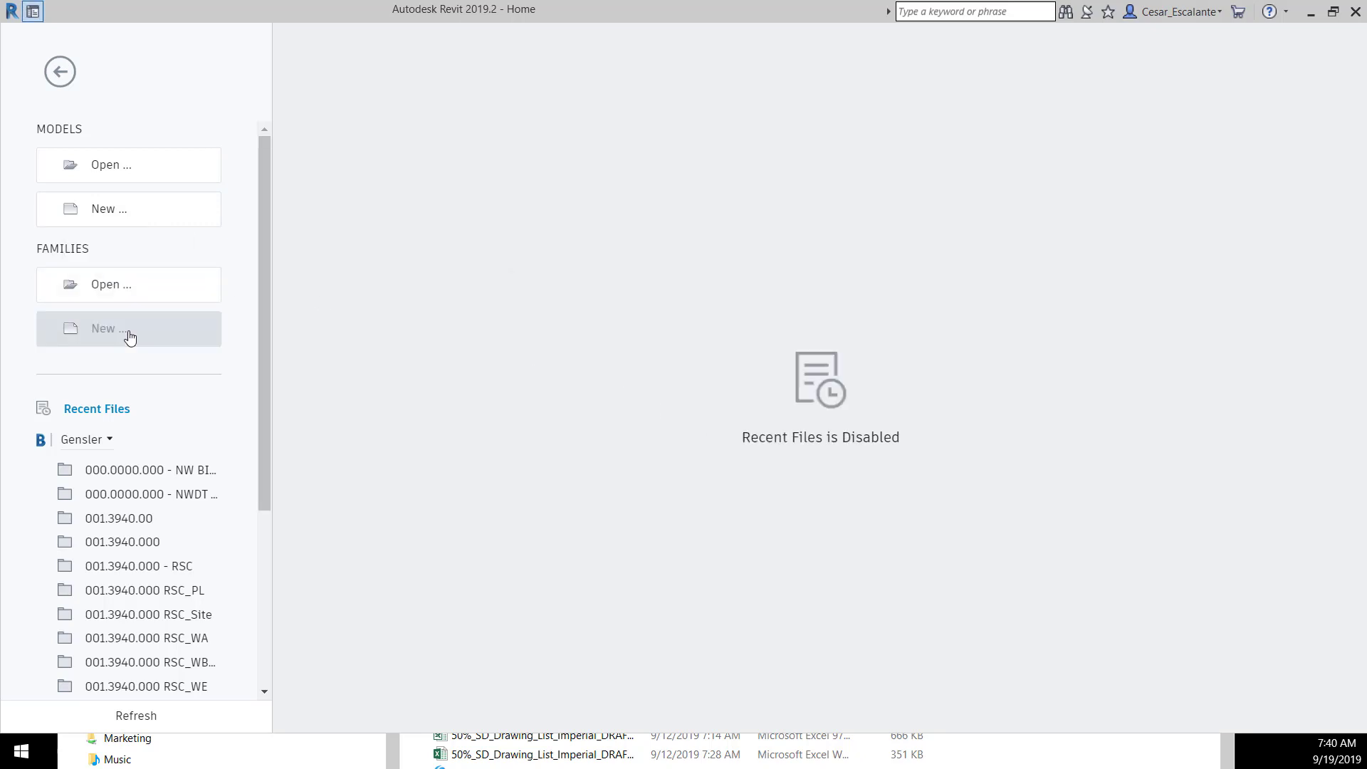
drag(926, 318, 494, 158)
double_click(449, 225)
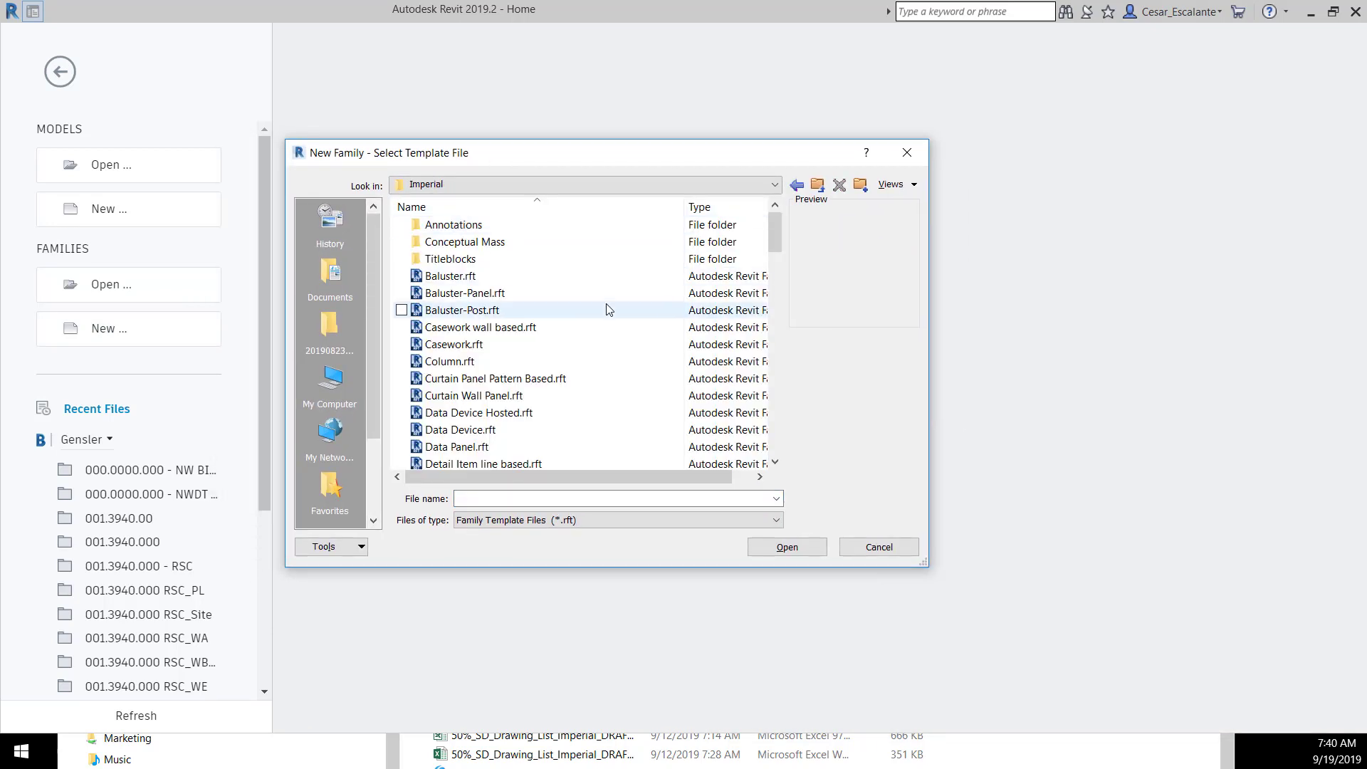
scroll(605, 309, down, 1)
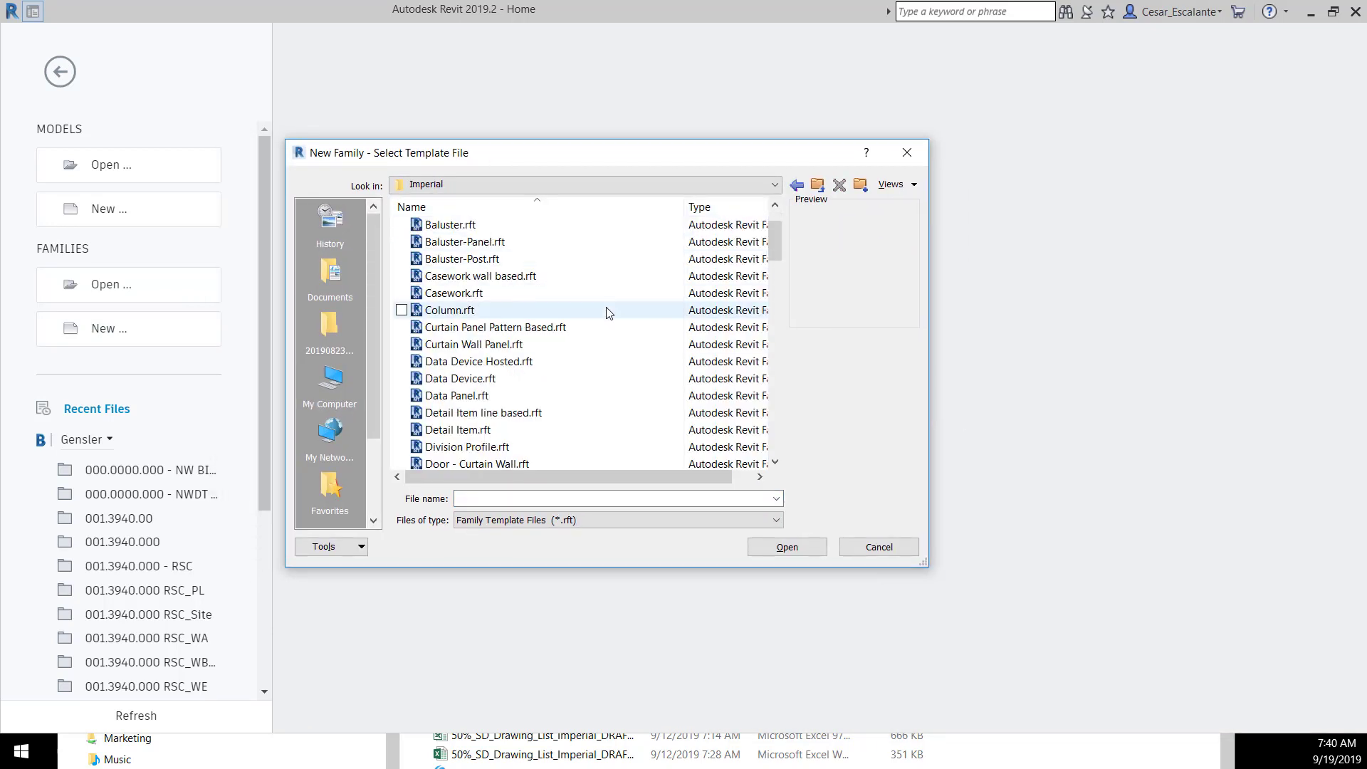
click(498, 348)
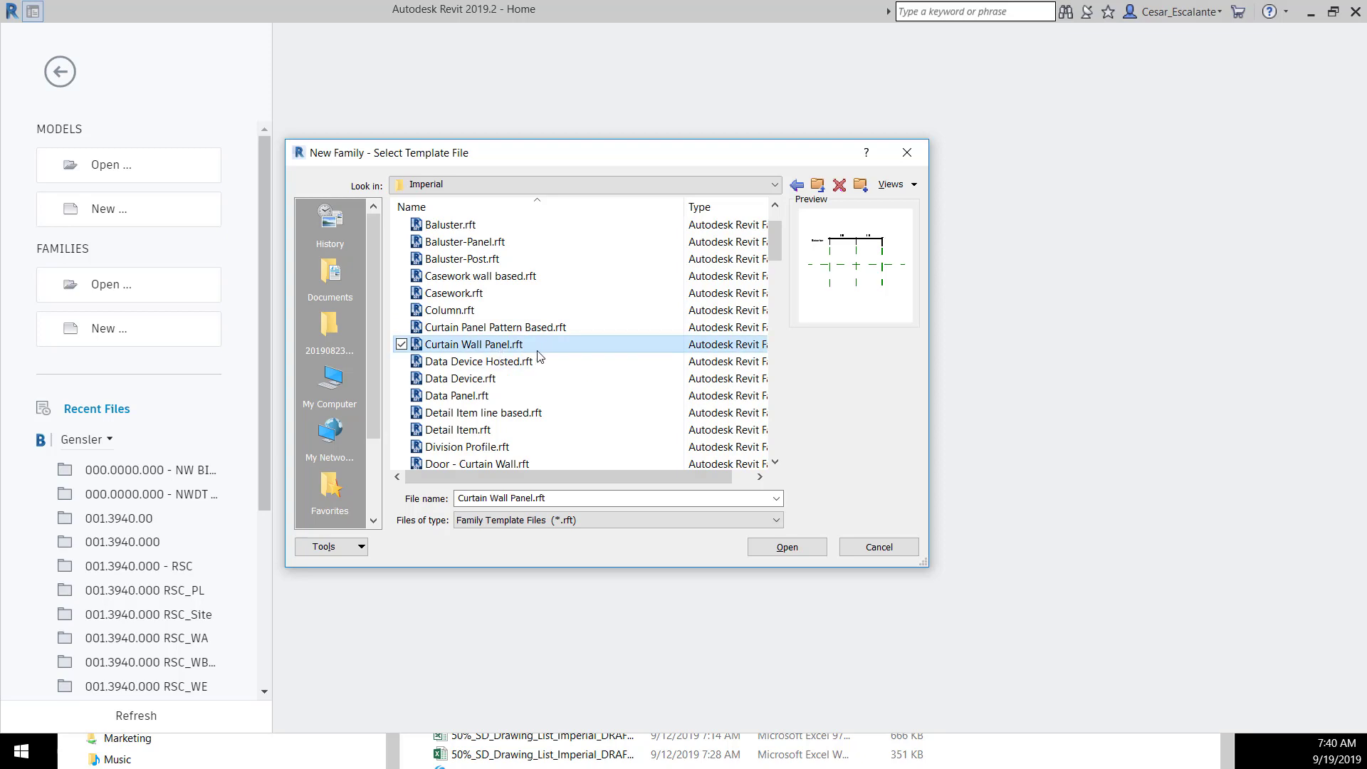
click(786, 547)
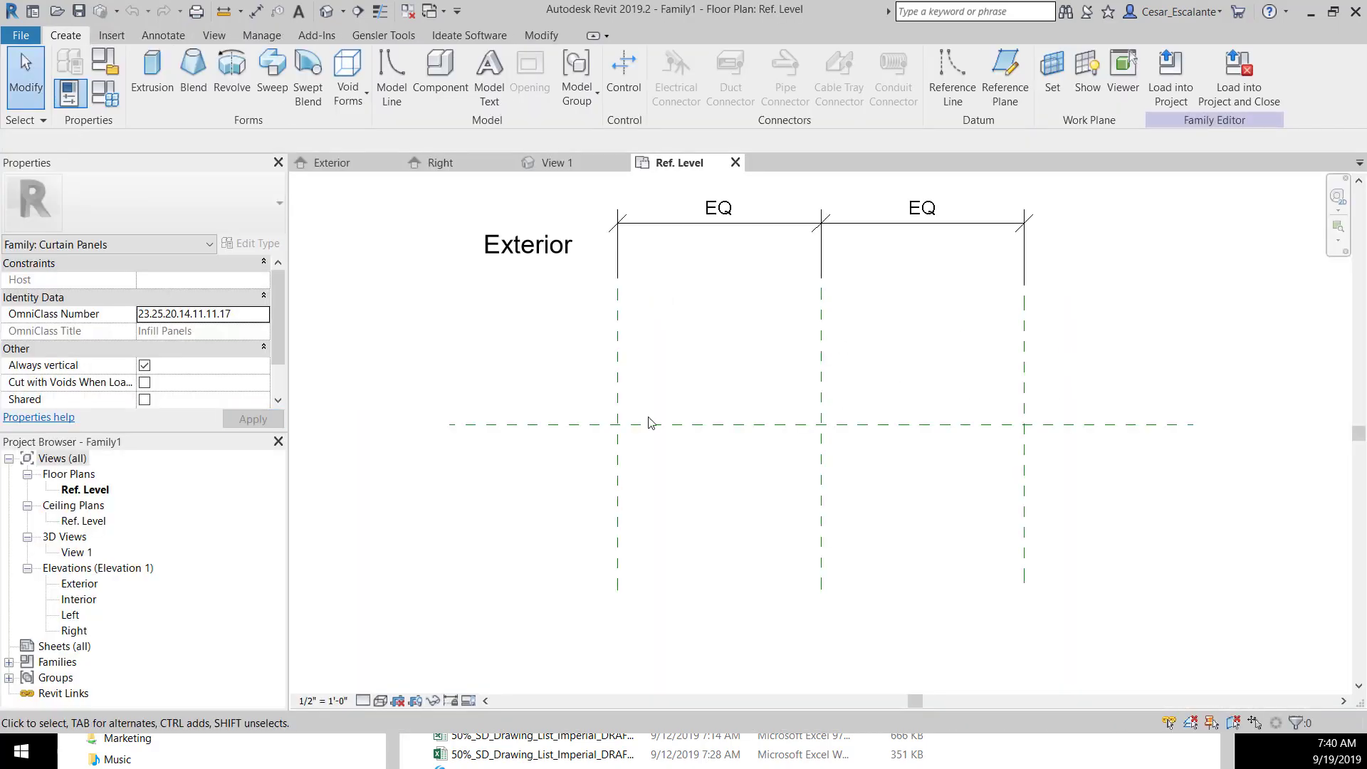
Draw two horizontal reference planes in the Ref. Level plan, about 6" above and 6" below the centre plane
double_click(79, 584)
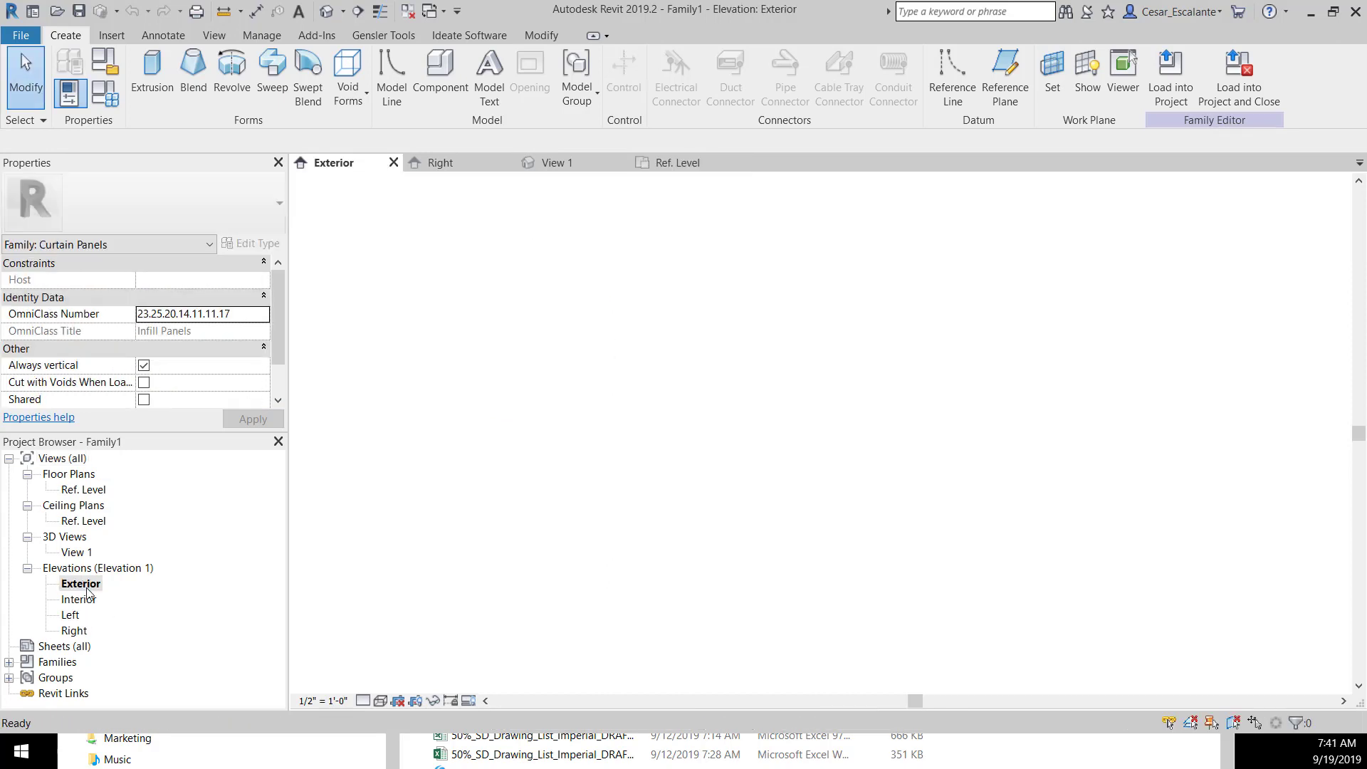
double_click(79, 490)
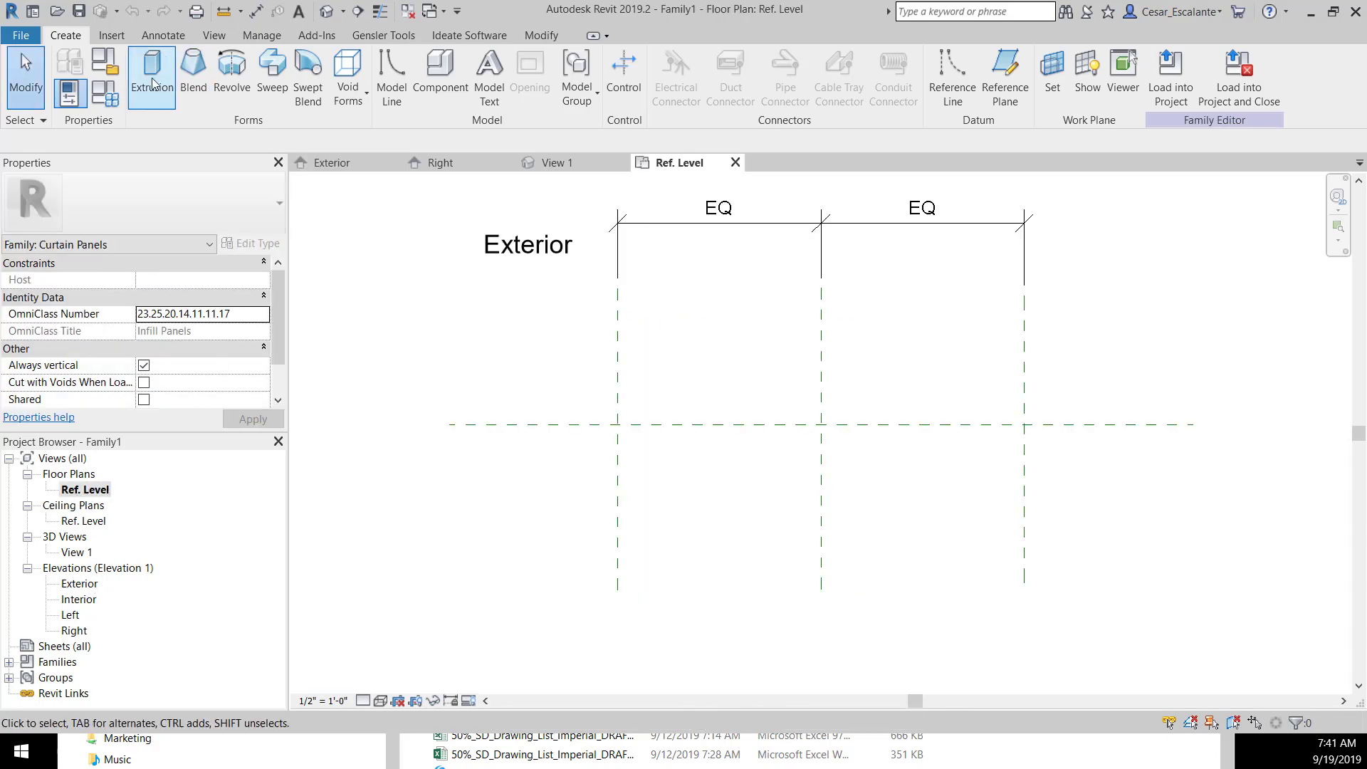
click(1006, 100)
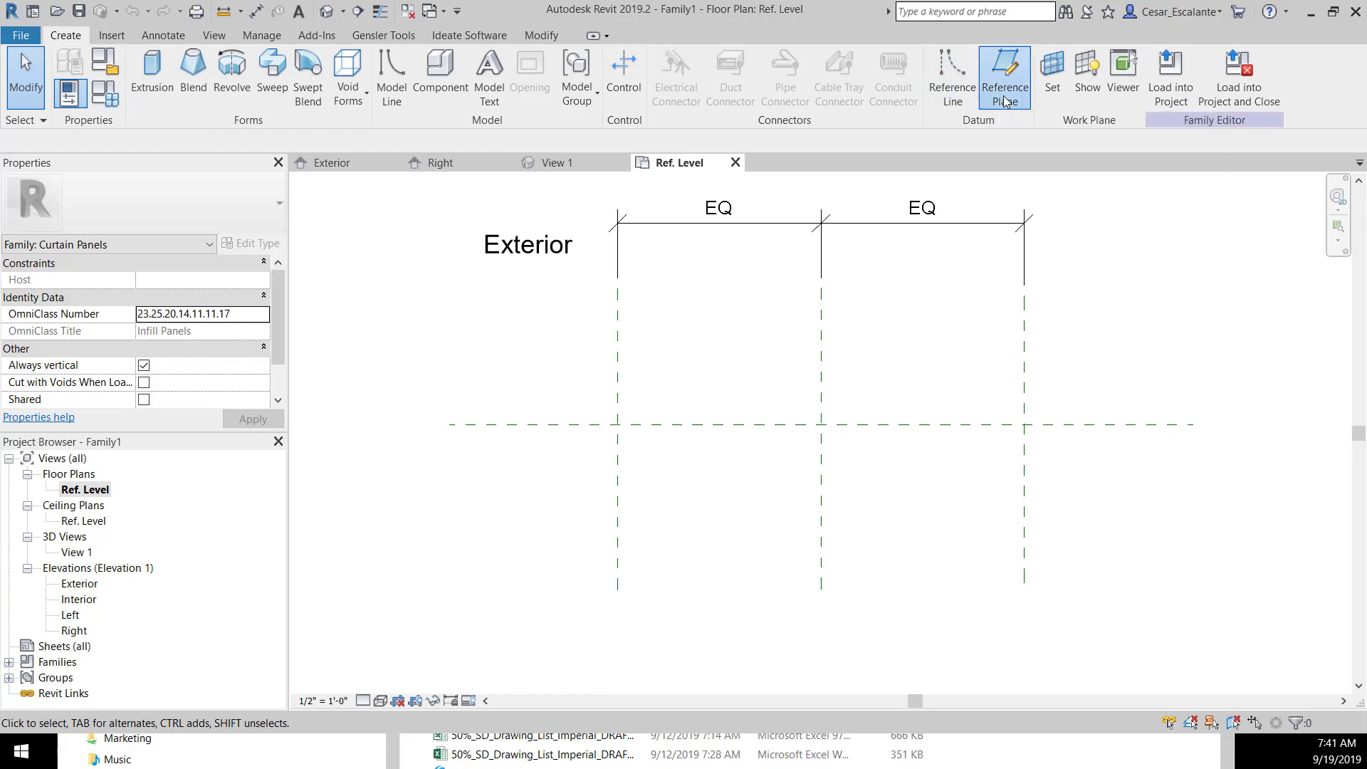
click(461, 390)
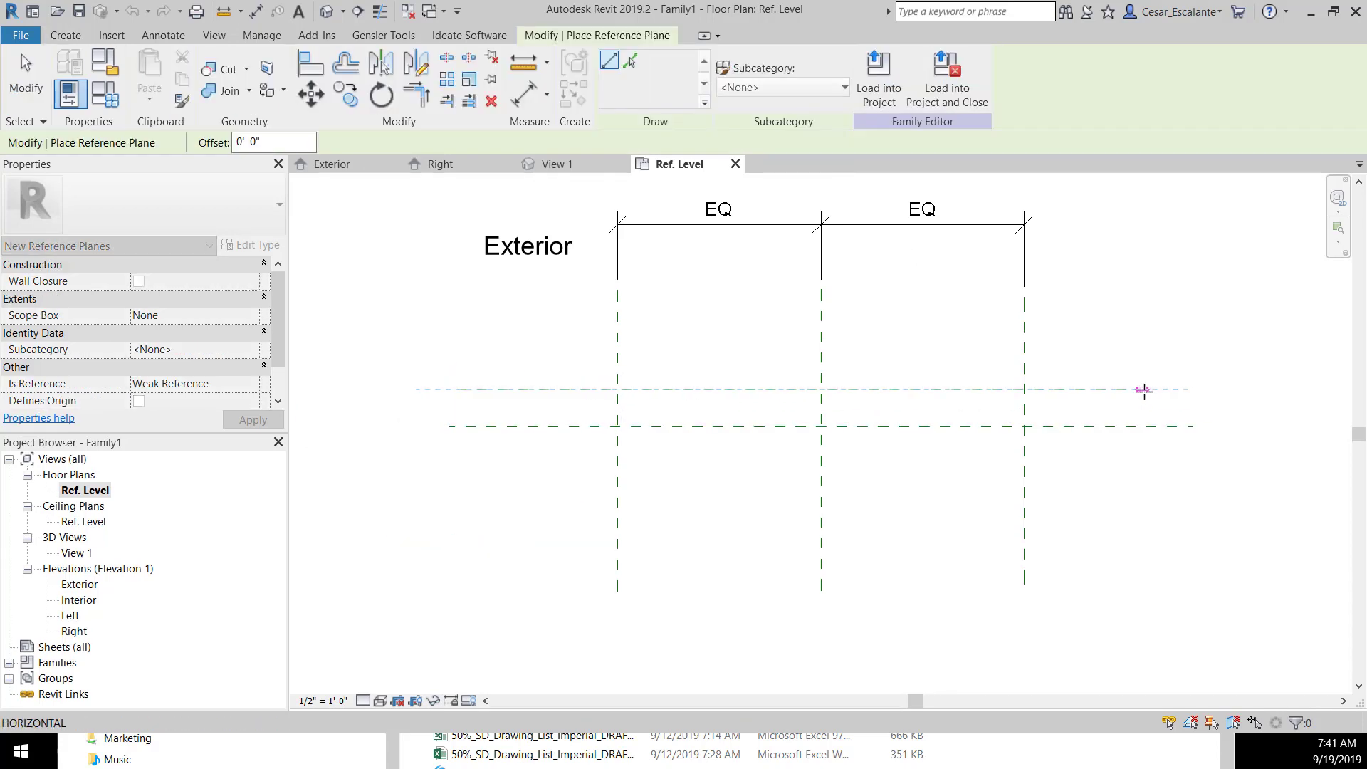
click(1157, 389)
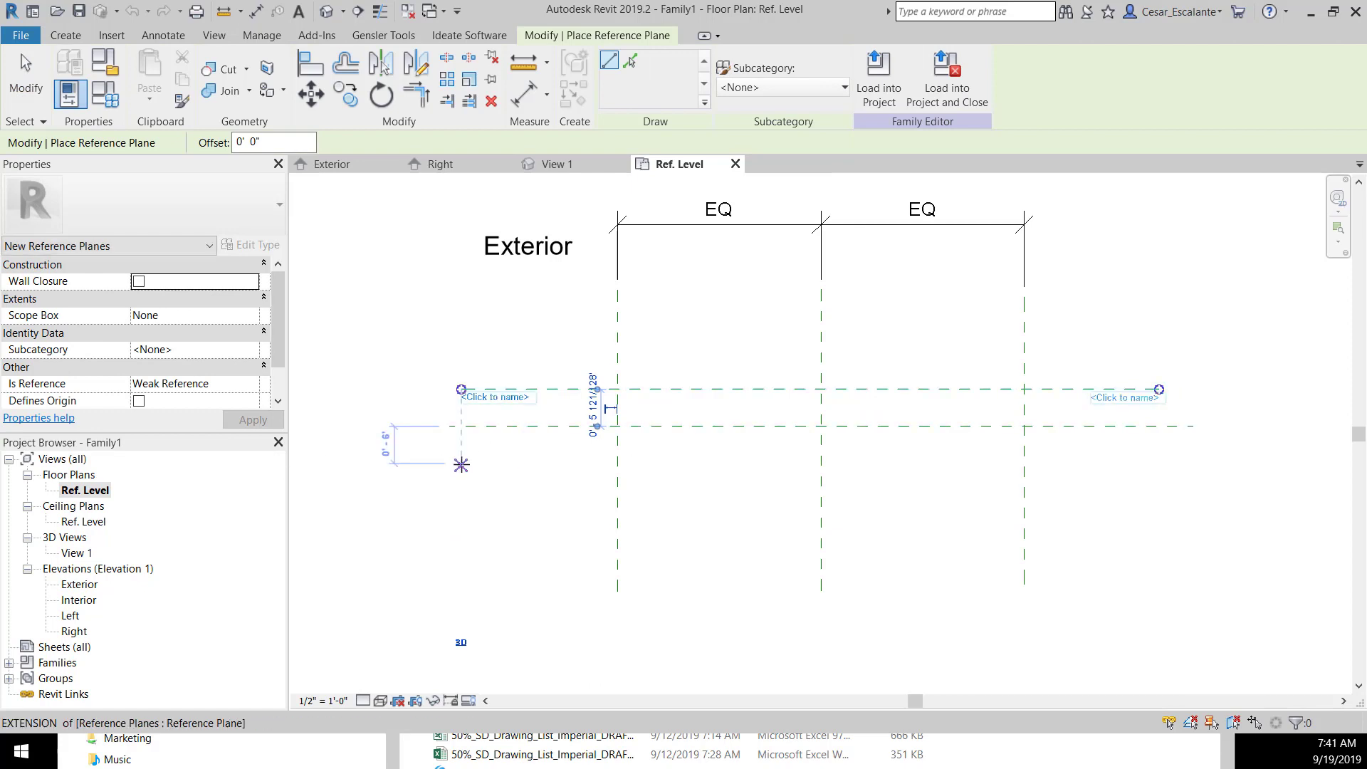
click(462, 463)
click(1140, 464)
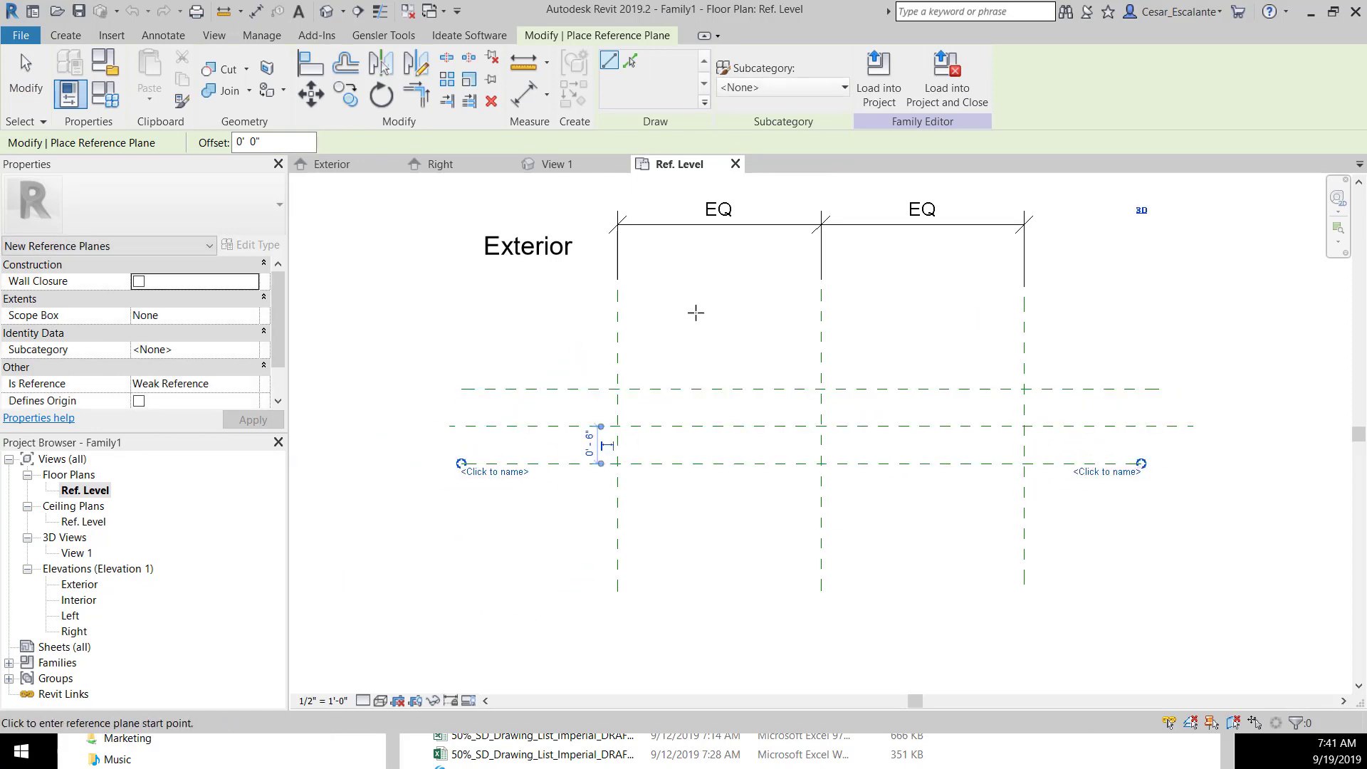
Add an aligned dimension across the three horizontal reference planes and make its segments equal (EQ)
click(258, 12)
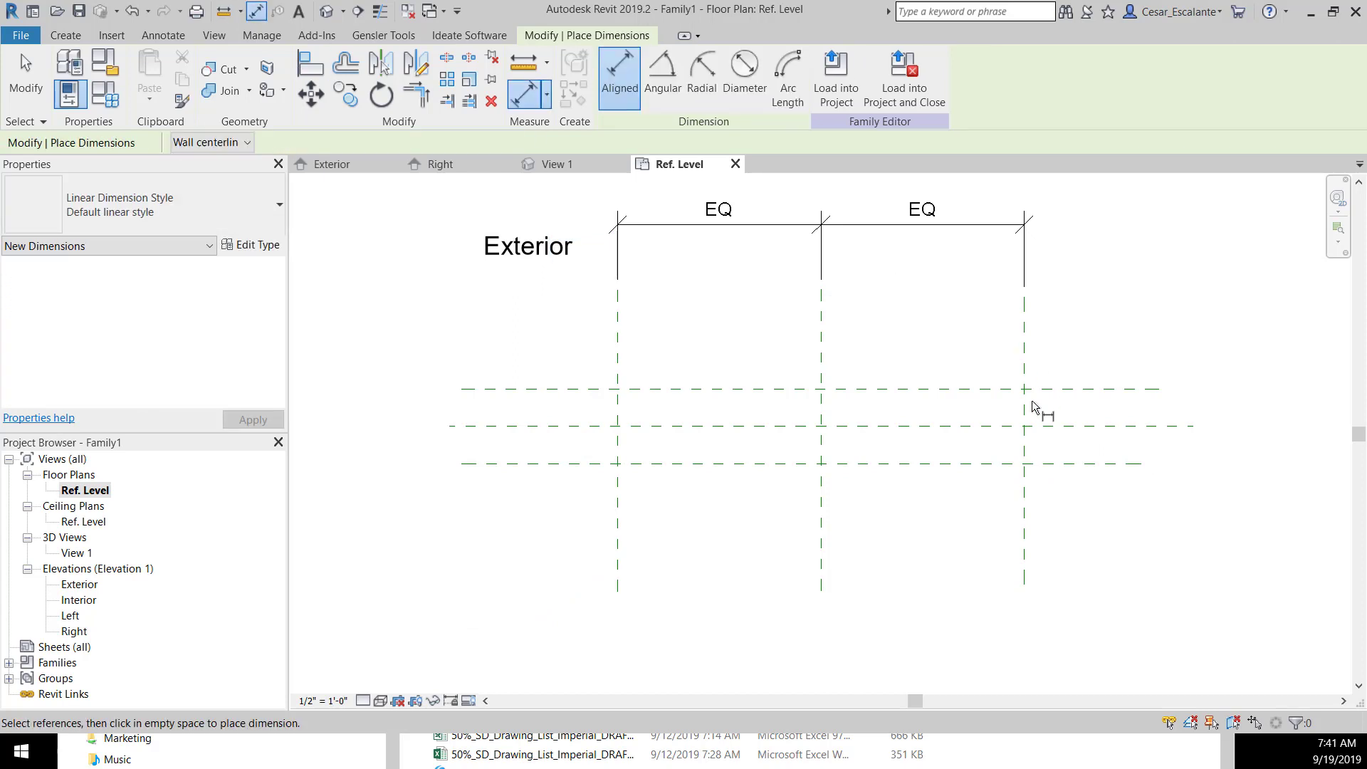
click(1068, 426)
click(1072, 389)
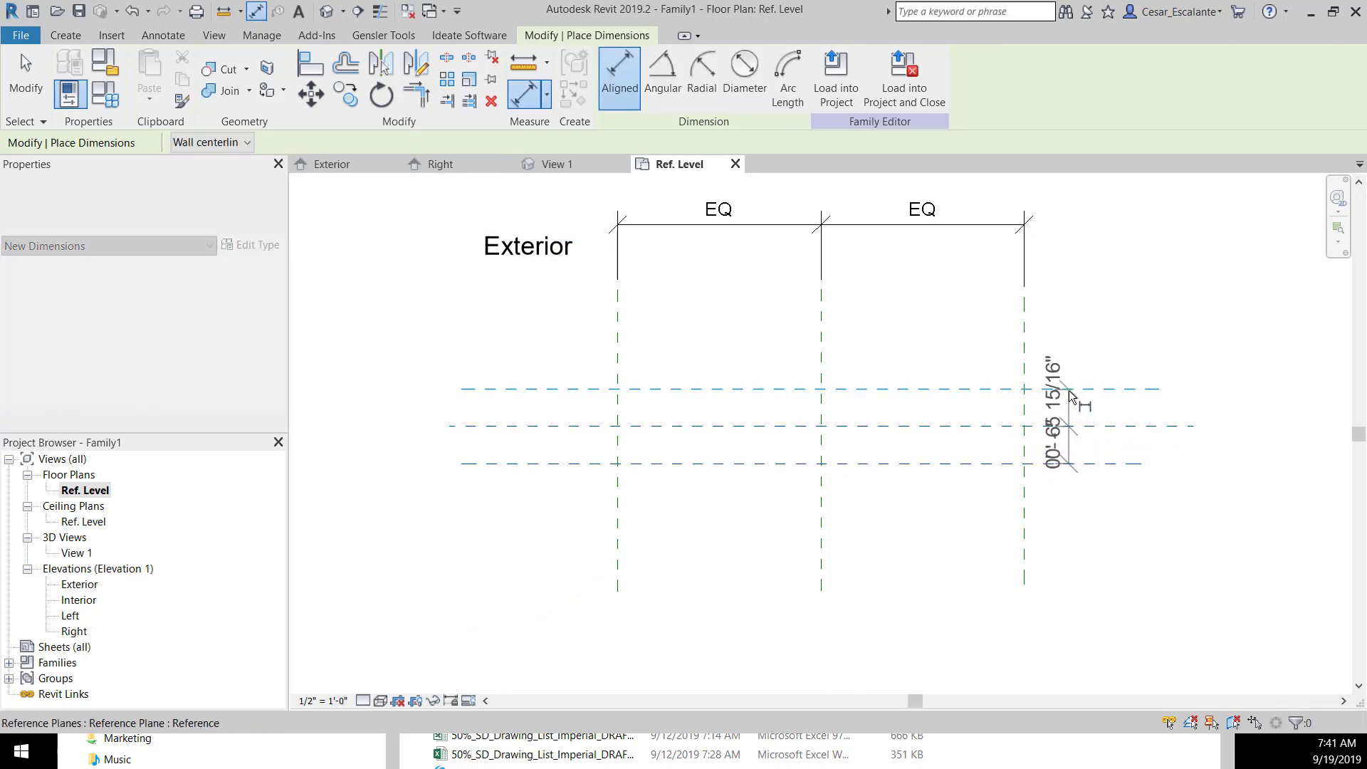
click(1081, 427)
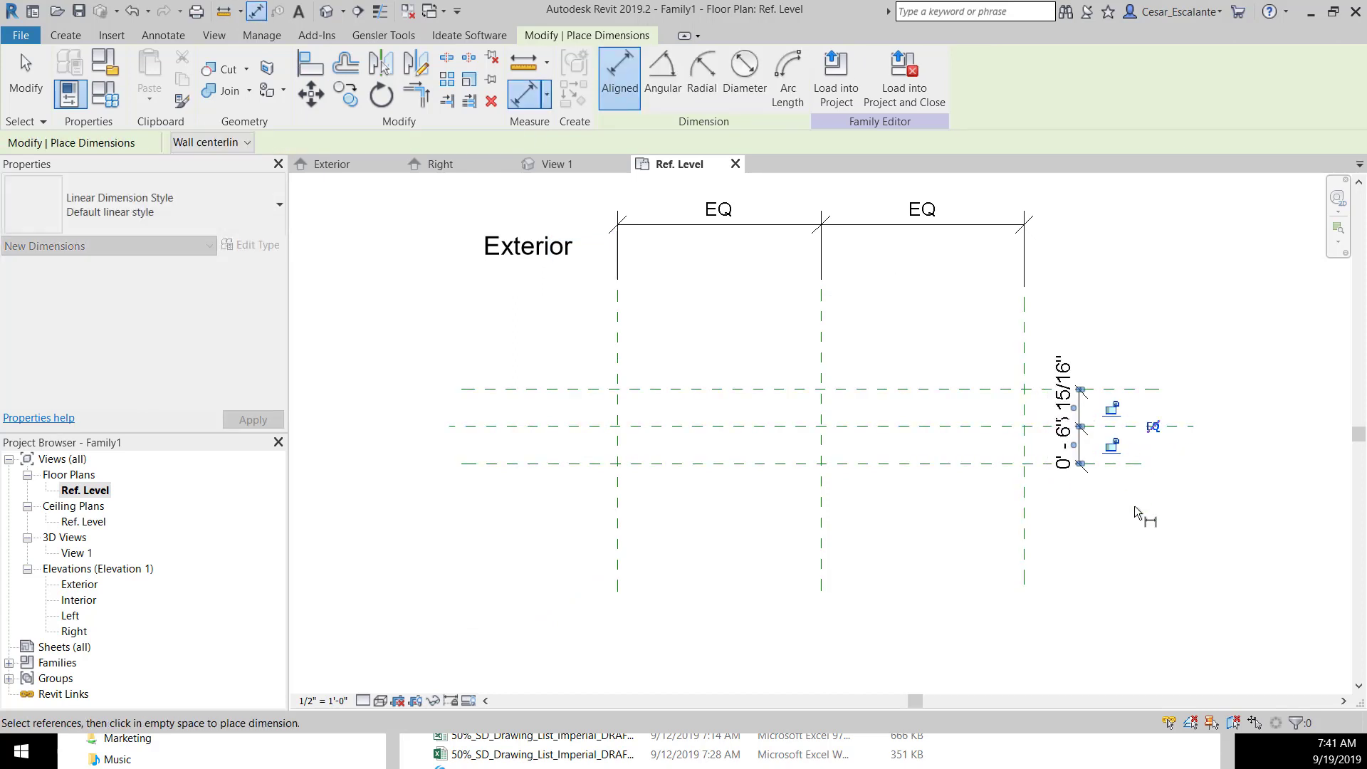
click(1153, 426)
key(Escape)
key(Escape)
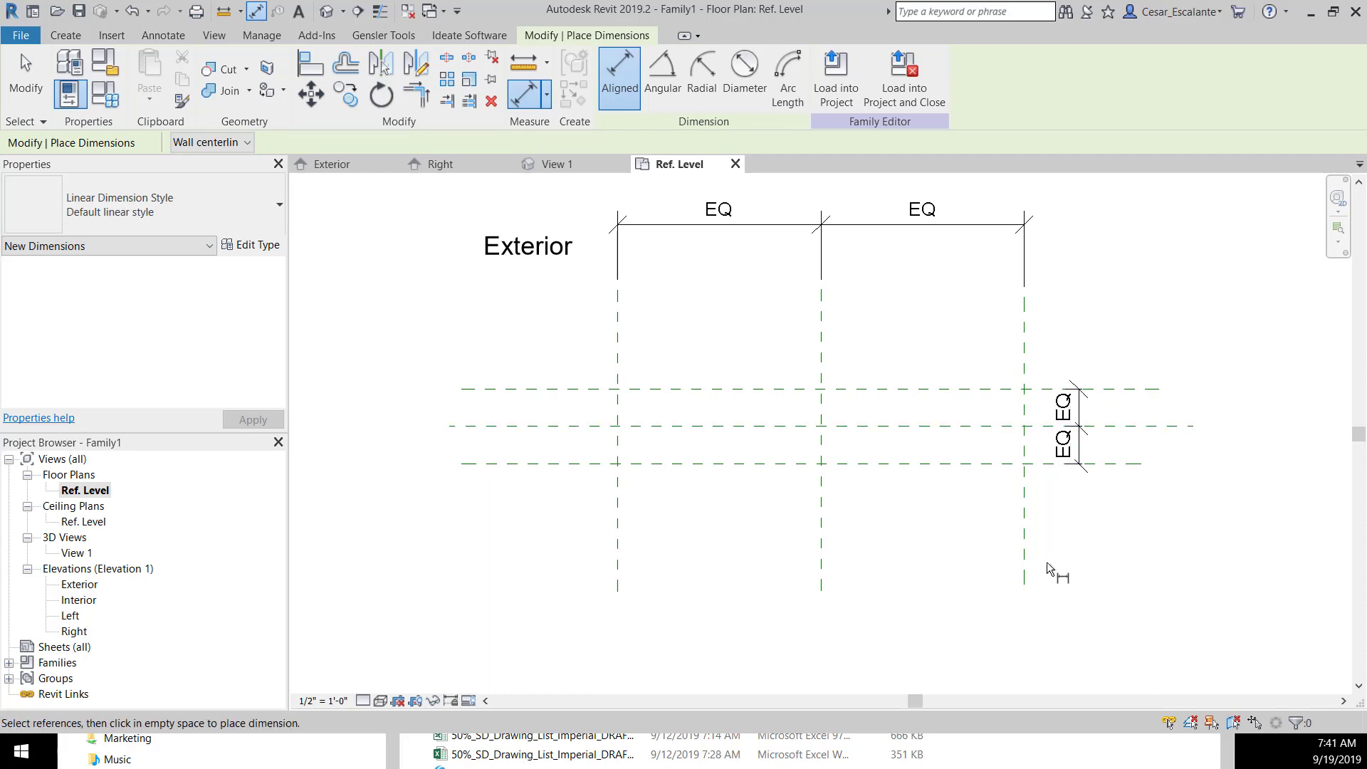
Move the lower horizontal reference plane closer, to about 4" from the centre plane
click(1128, 463)
drag(928, 482, 933, 453)
click(926, 580)
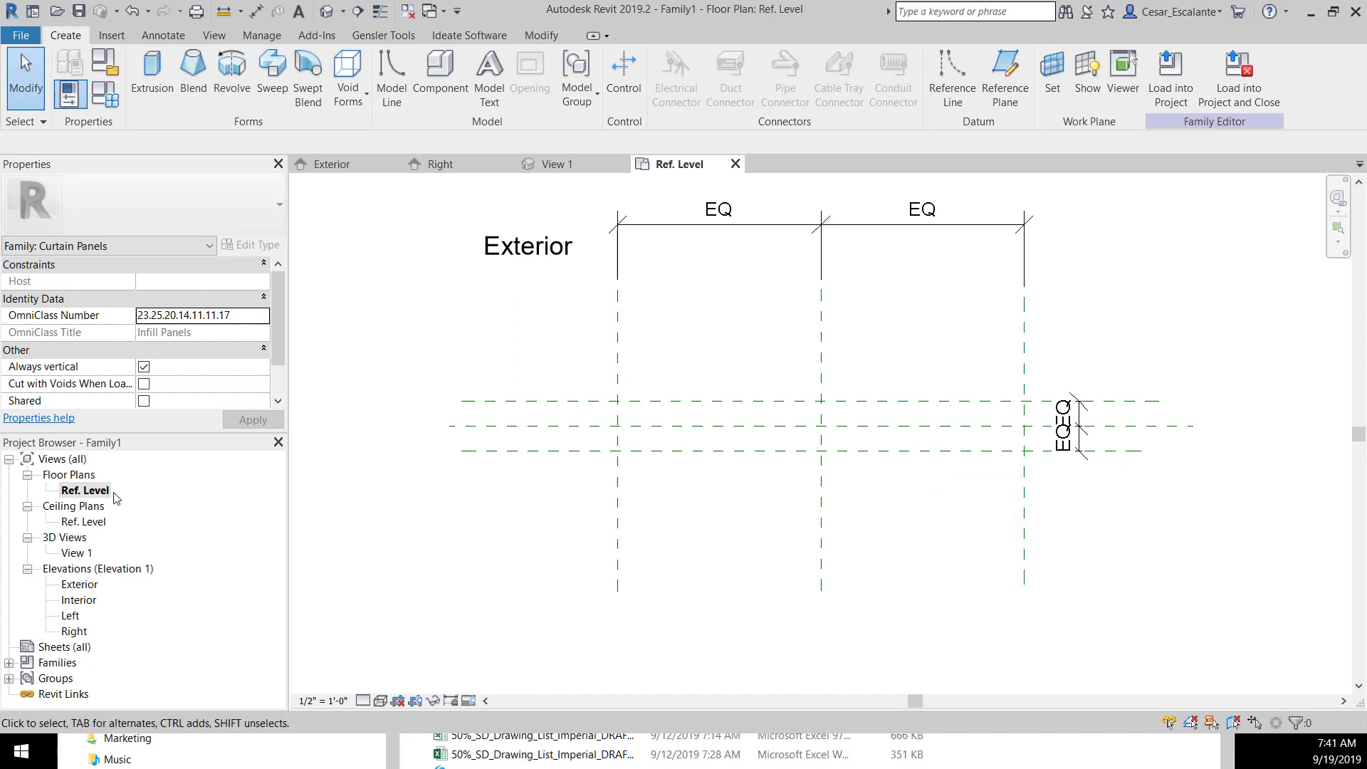
Create a 1' 0" deep triangular extrusion in the Exterior elevation, filling the lower-right half of the panel outline below its diagonal
double_click(85, 590)
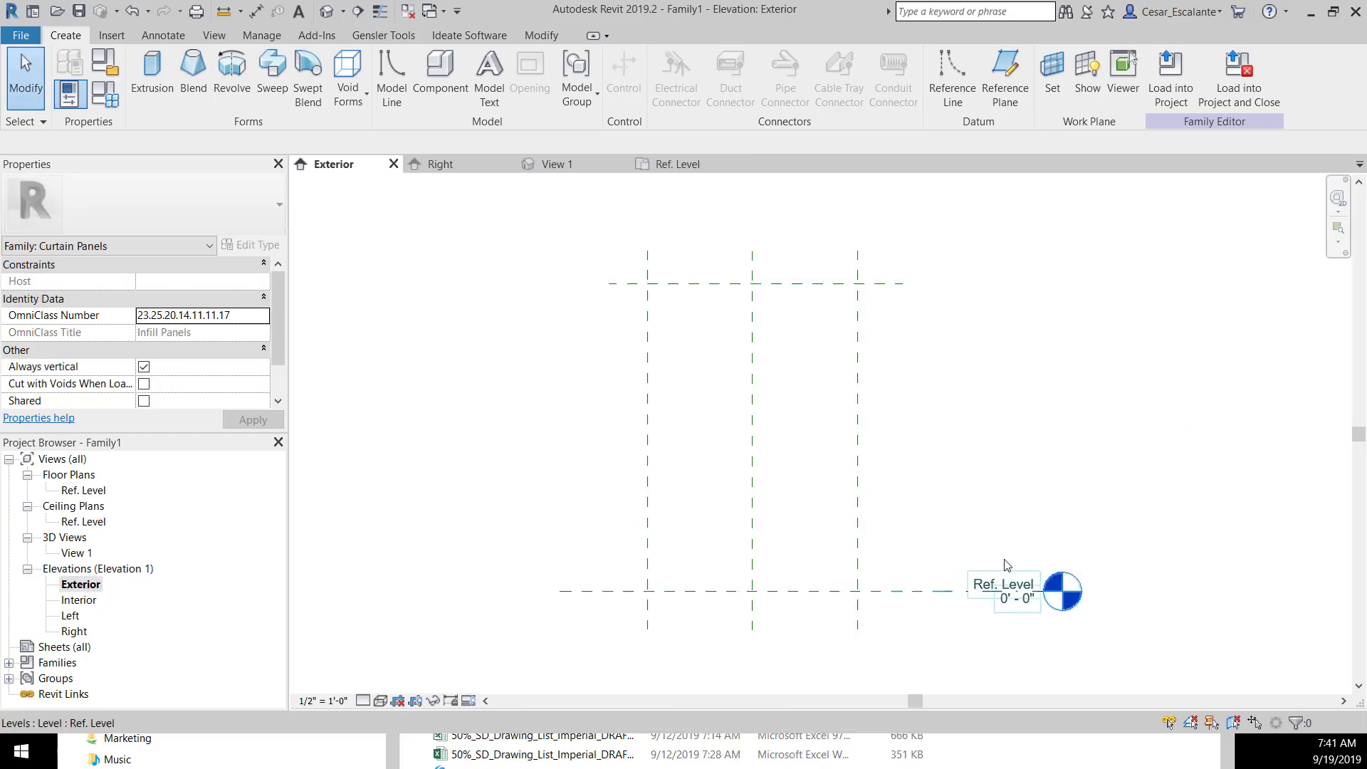
click(158, 97)
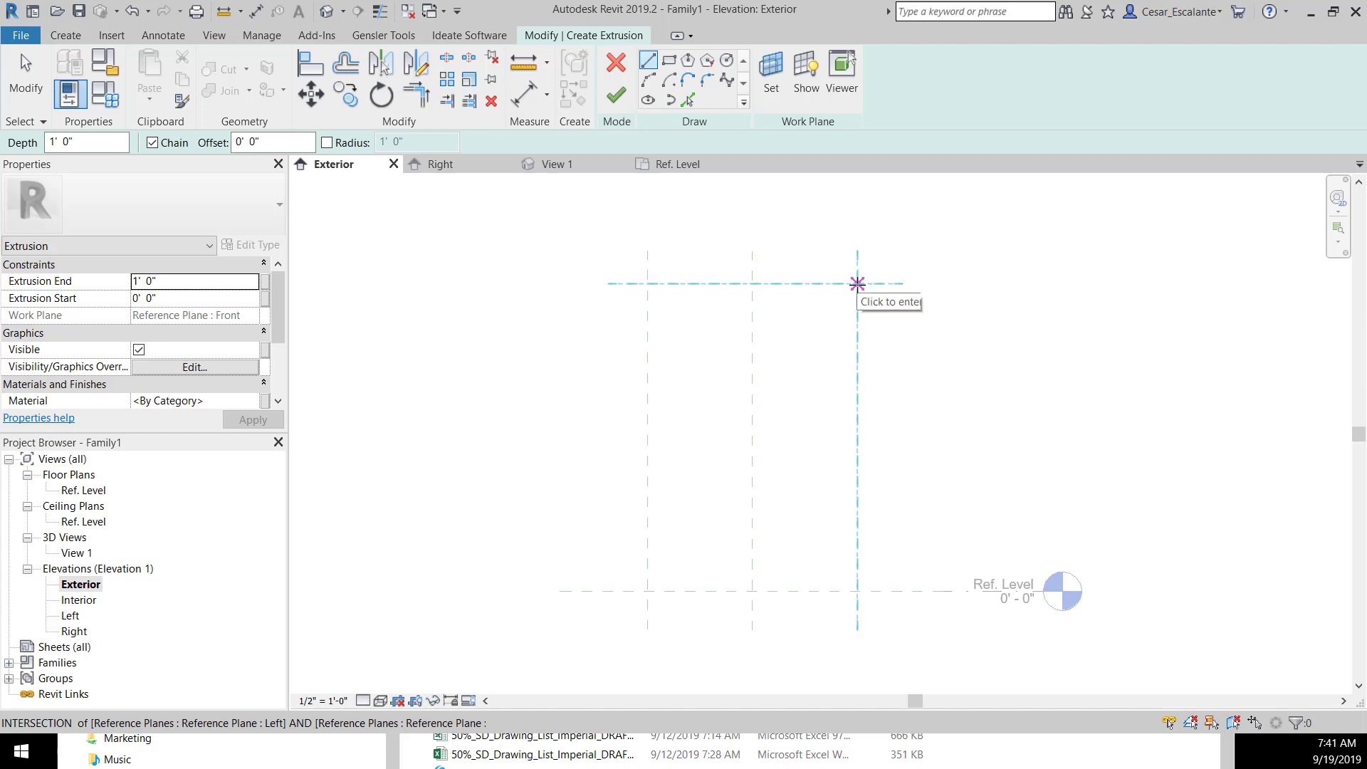
click(858, 284)
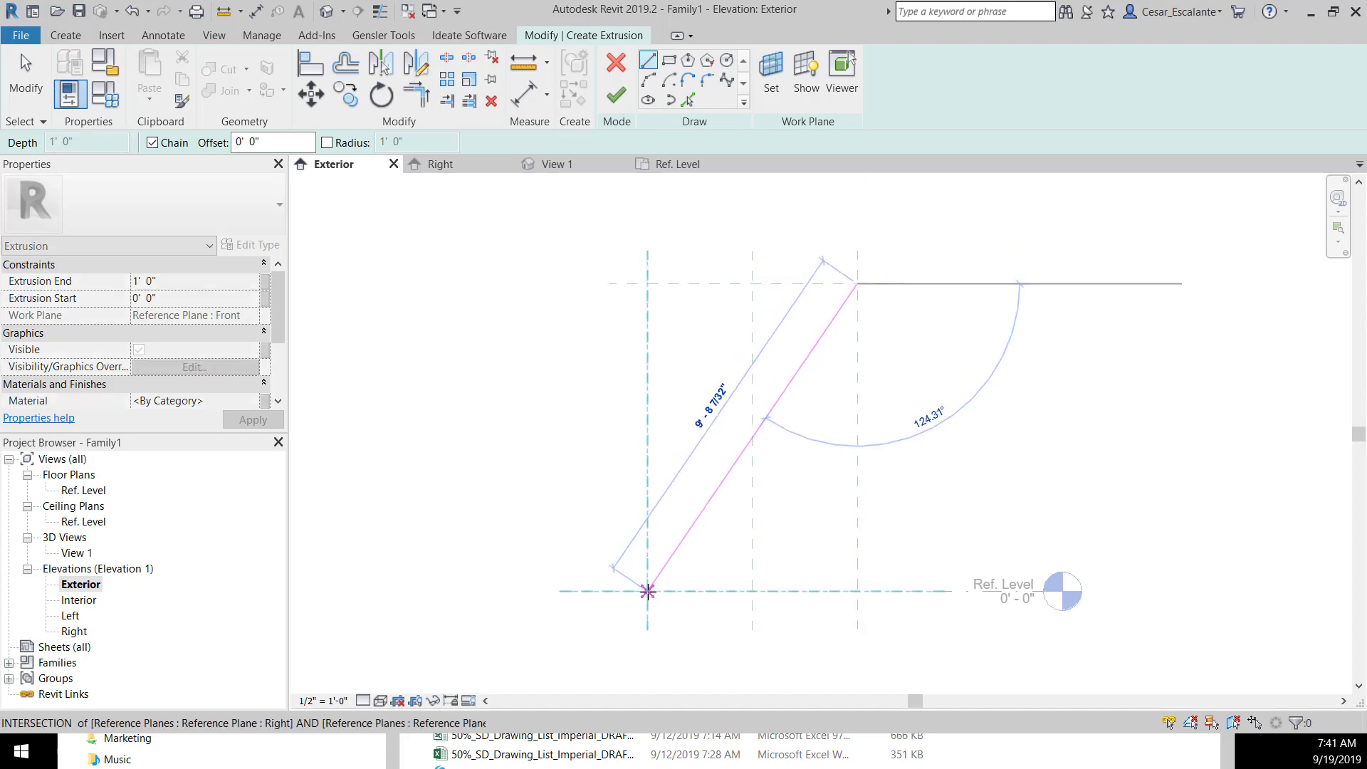
click(648, 591)
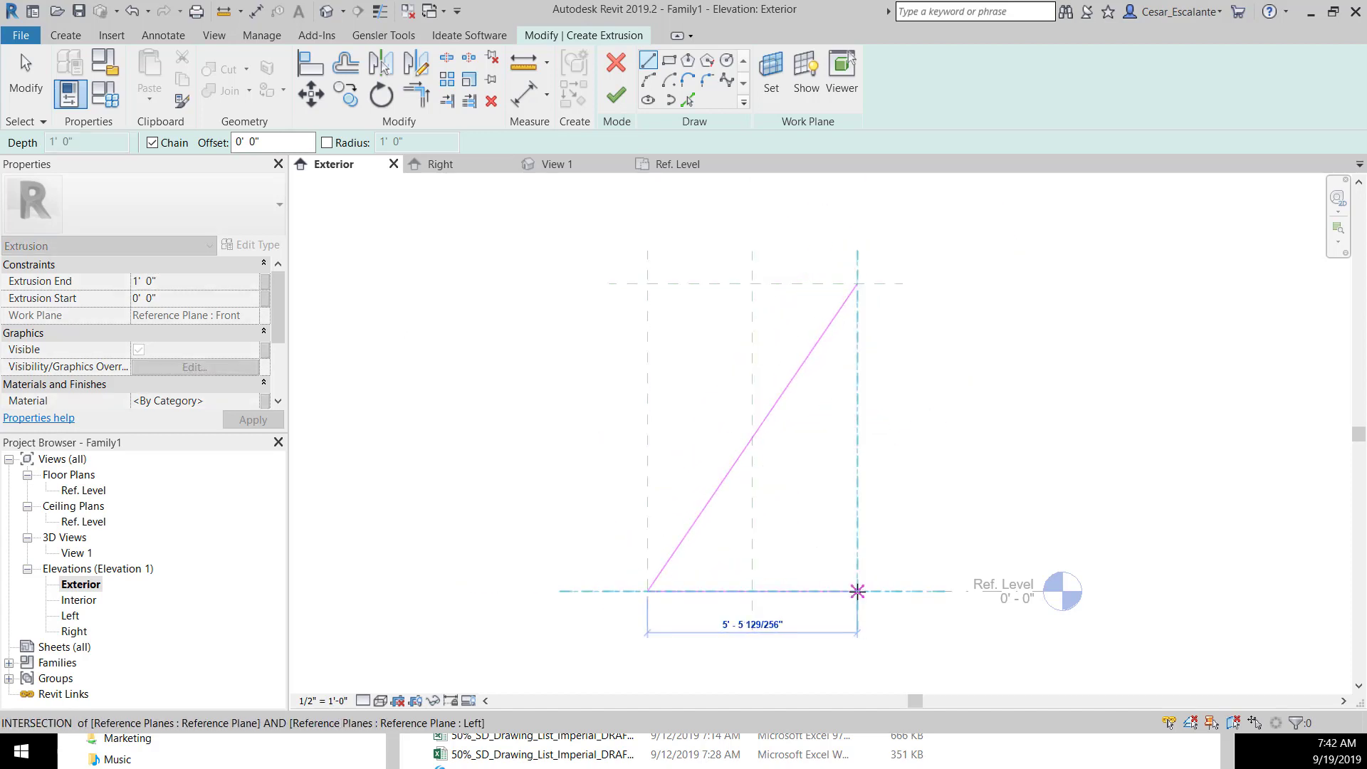
click(857, 591)
click(857, 284)
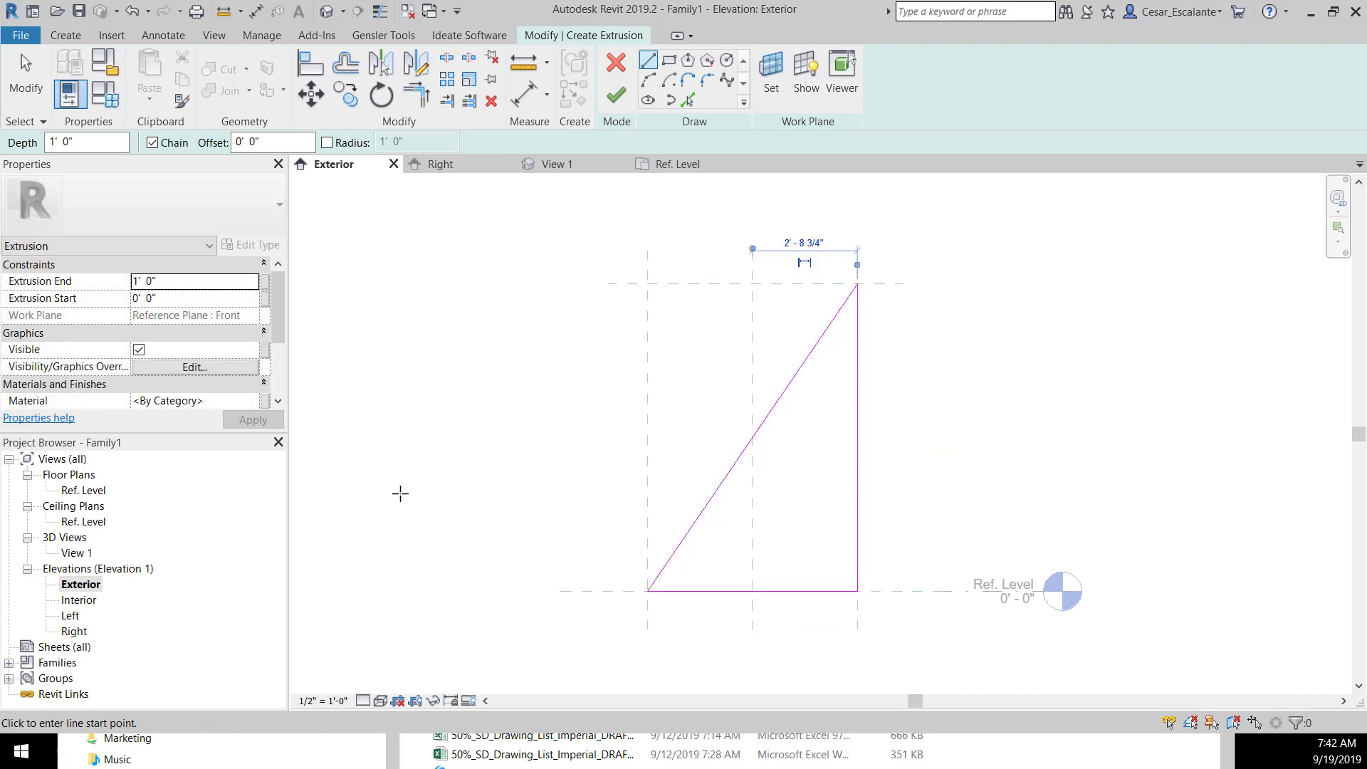
key(Escape)
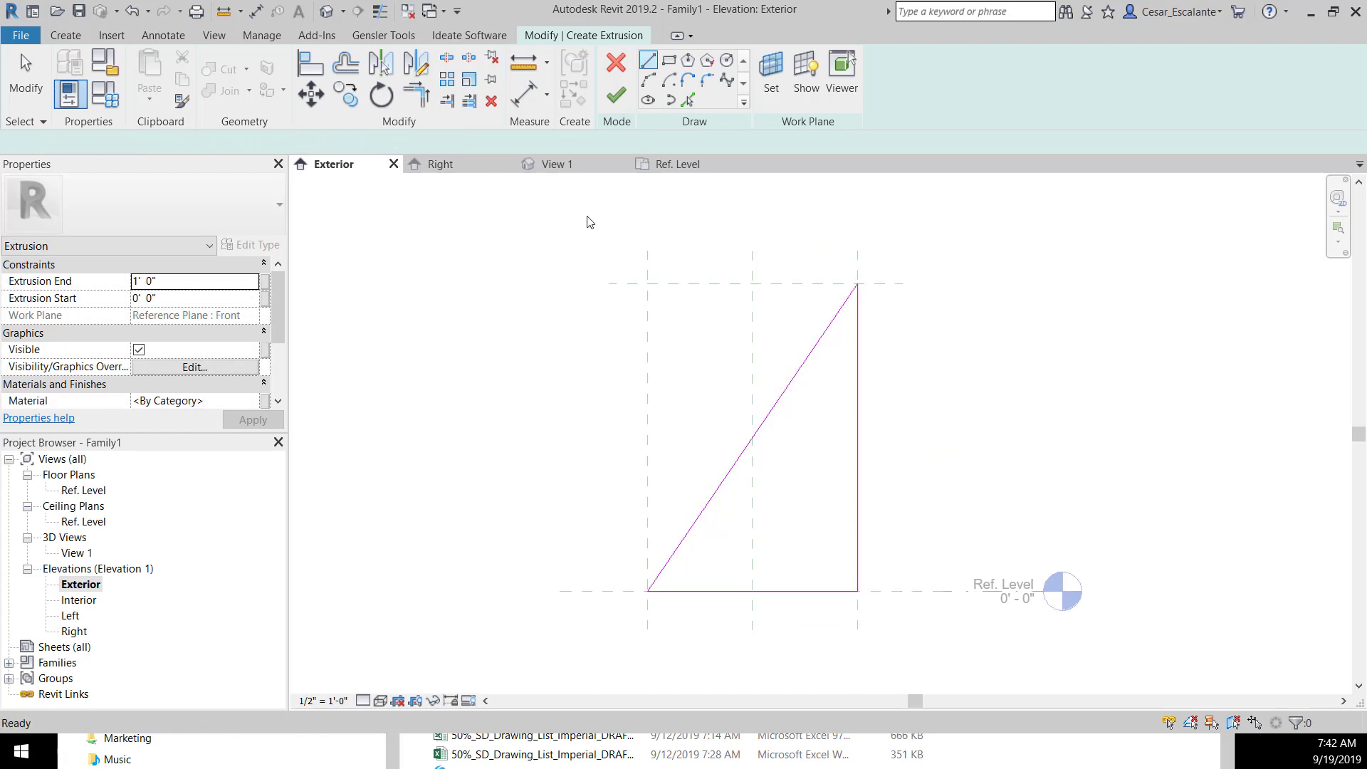
click(616, 97)
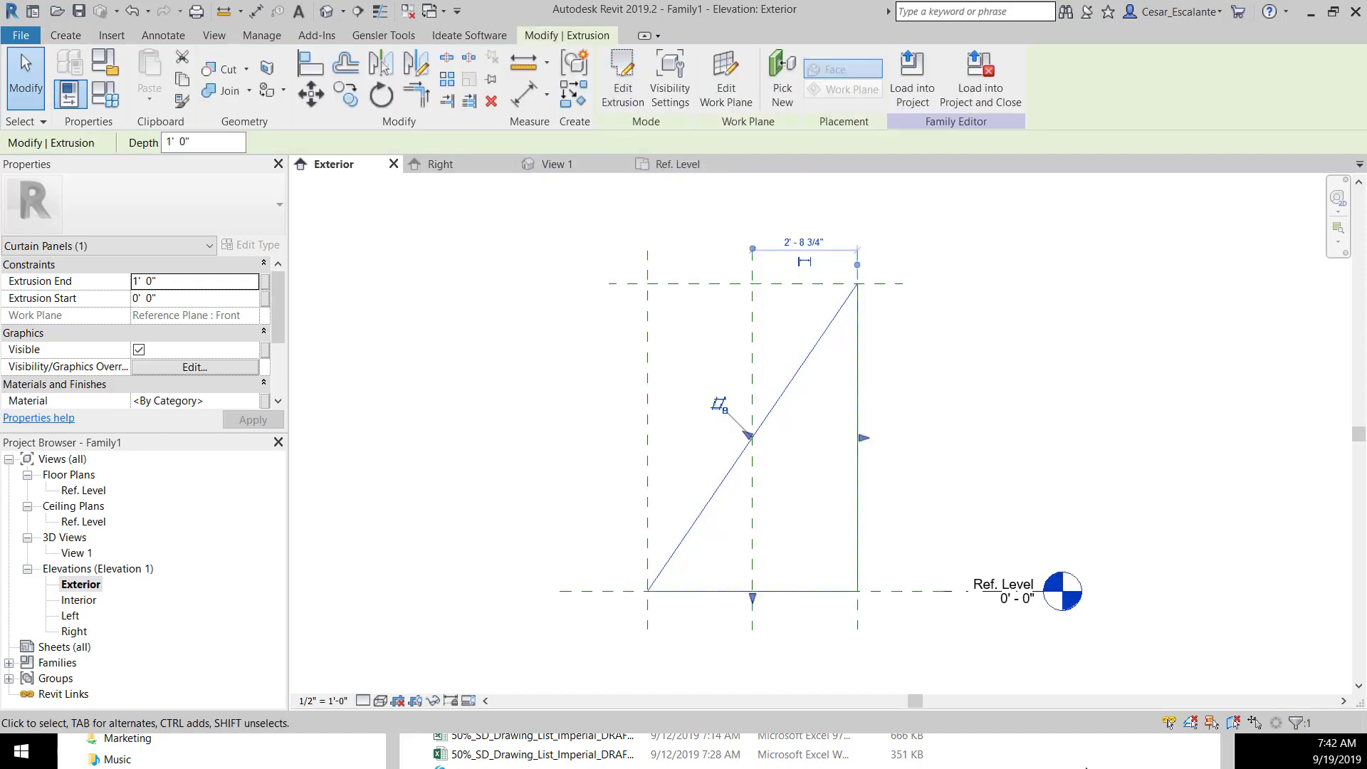
Stretch the extrusion's front and back faces to the two outer horizontal reference planes in the Ref. Level plan and lock them
double_click(93, 492)
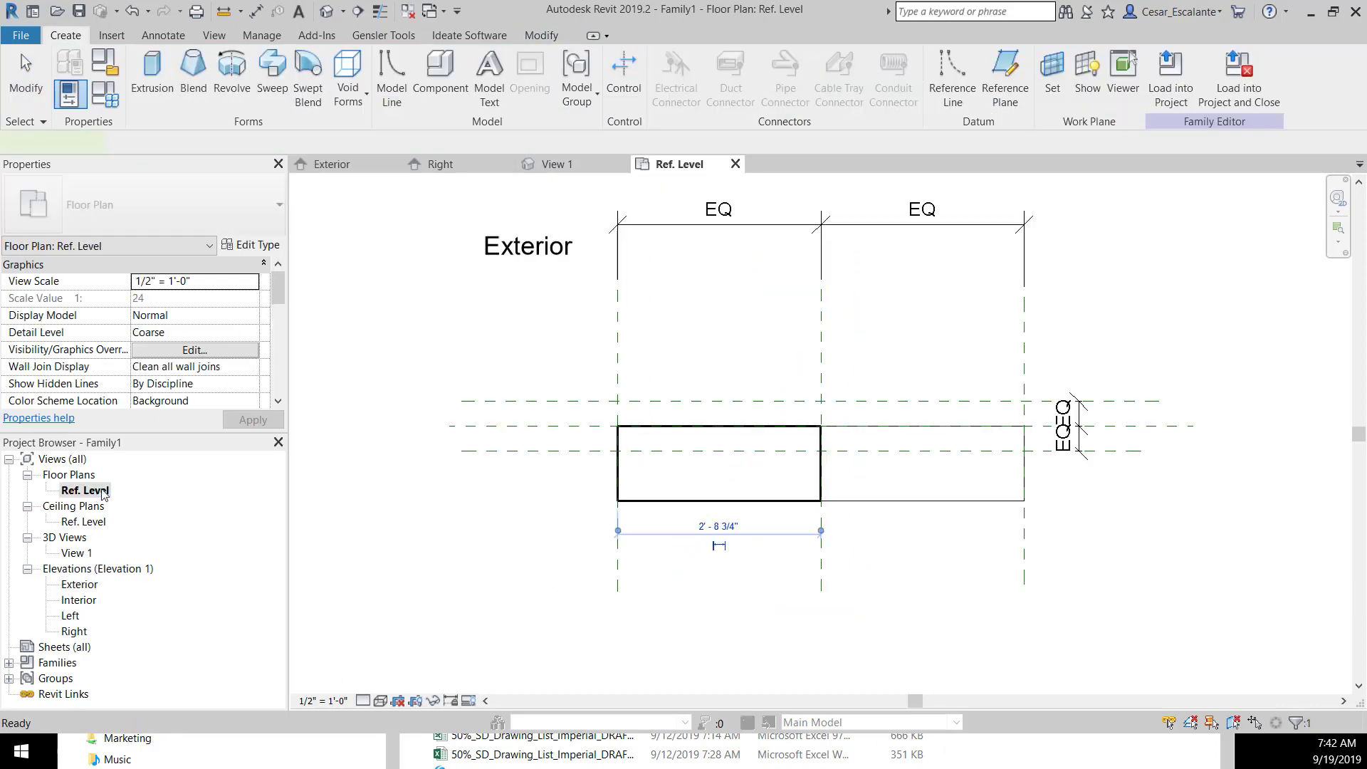
click(877, 623)
click(787, 502)
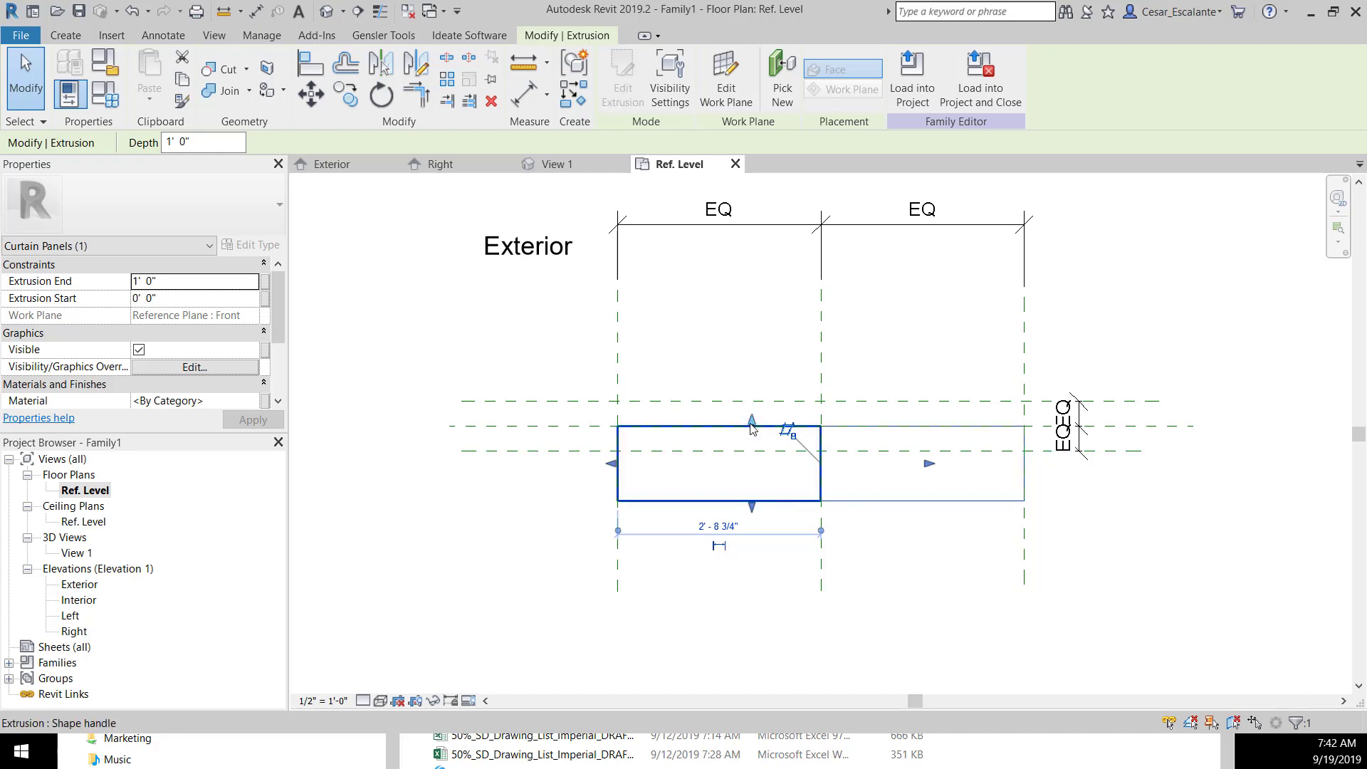
mouse_move(751, 426)
mouse_down()
mouse_move(748, 397)
mouse_move(763, 403)
mouse_up()
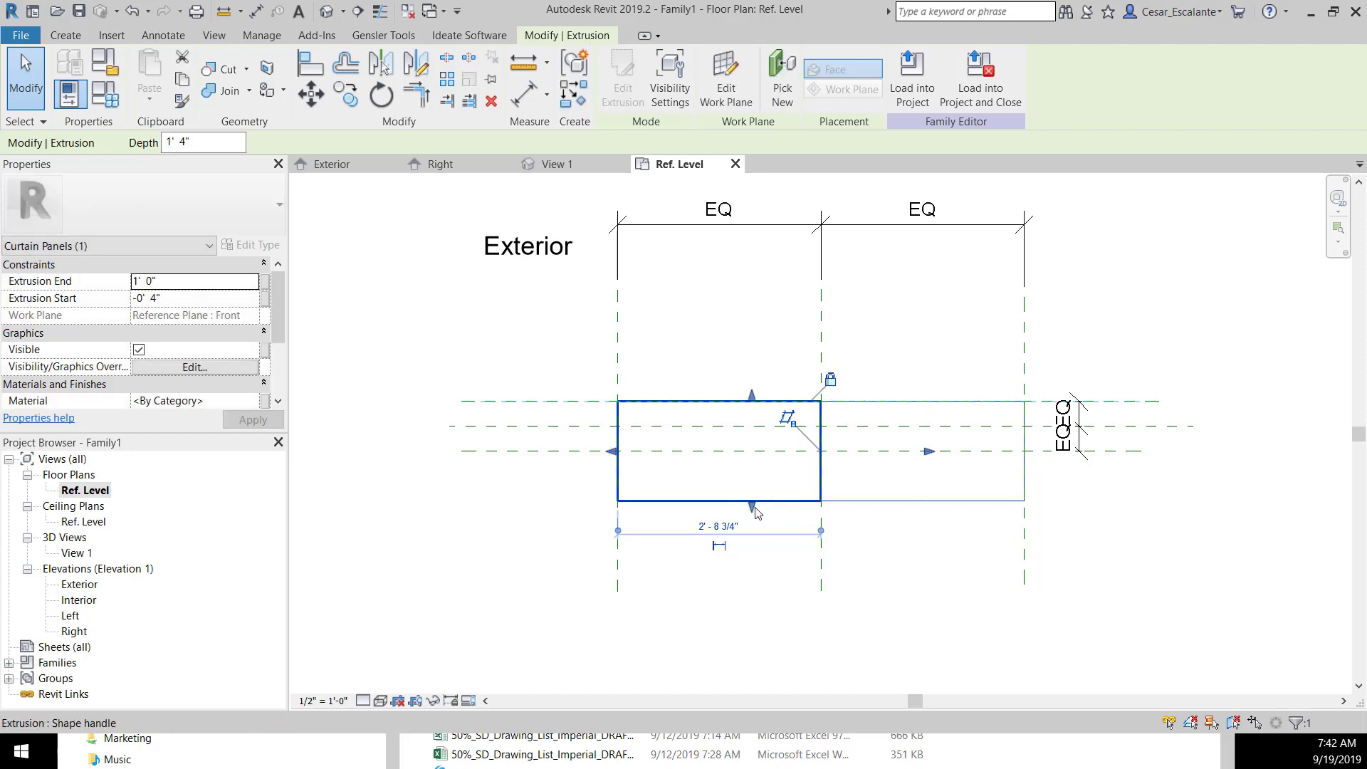
drag(753, 508, 752, 453)
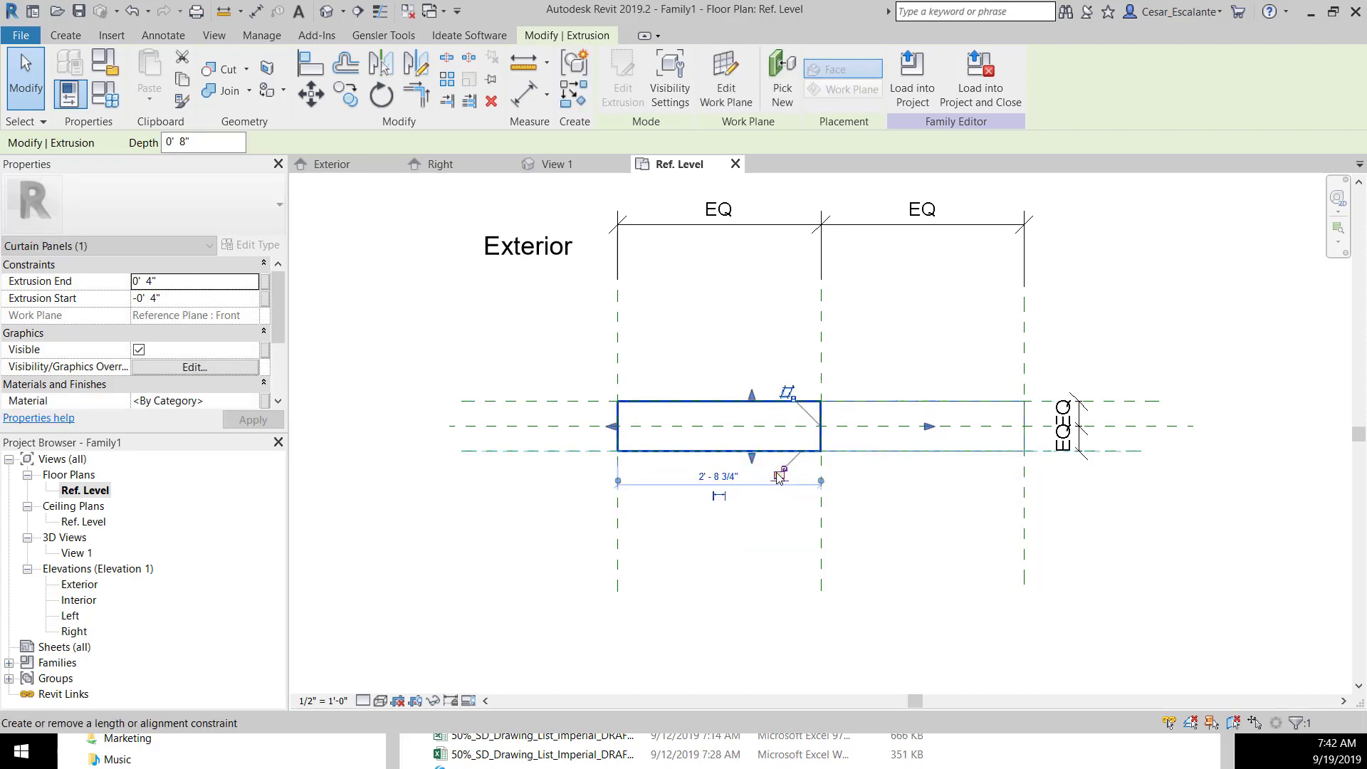
click(966, 544)
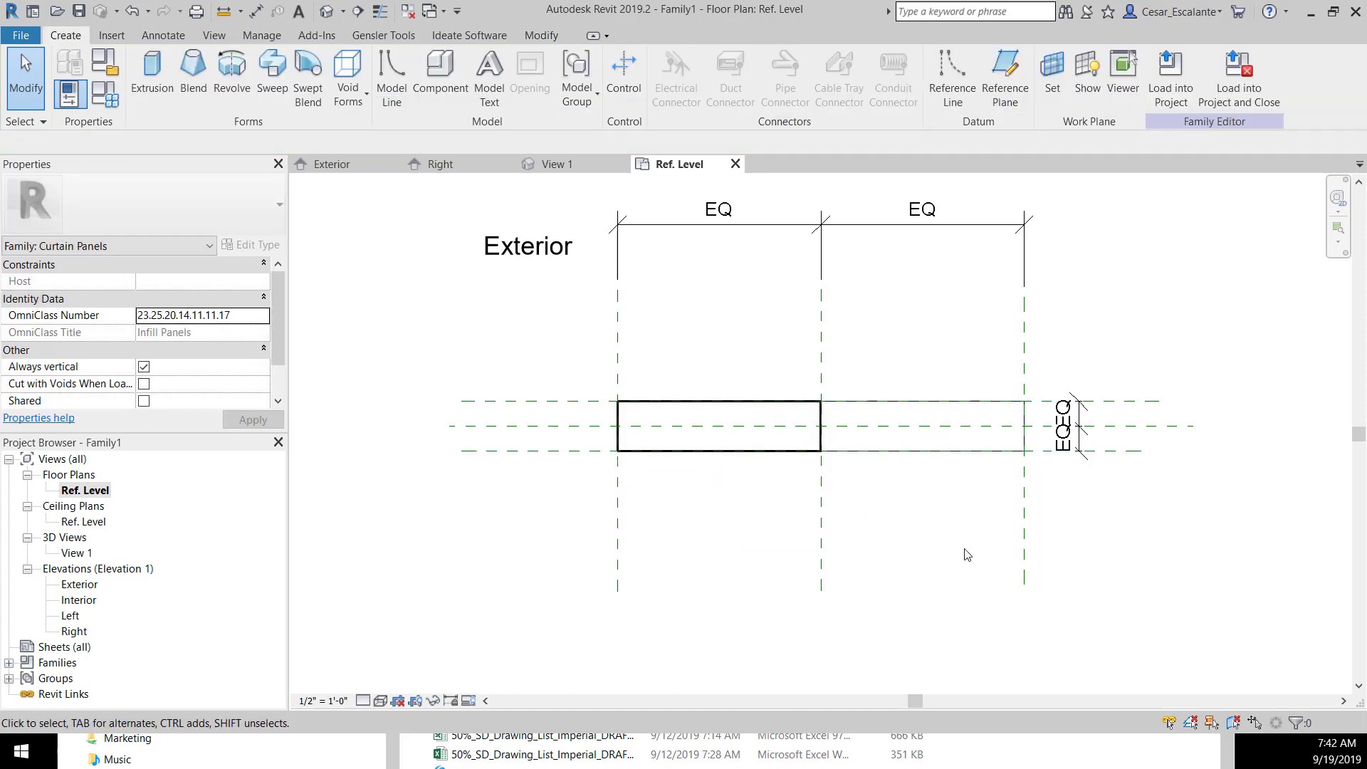
Flex the panel by moving the upper horizontal reference plane to about 3" from the centre and the rightmost vertical plane slightly outward
click(1123, 458)
click(514, 403)
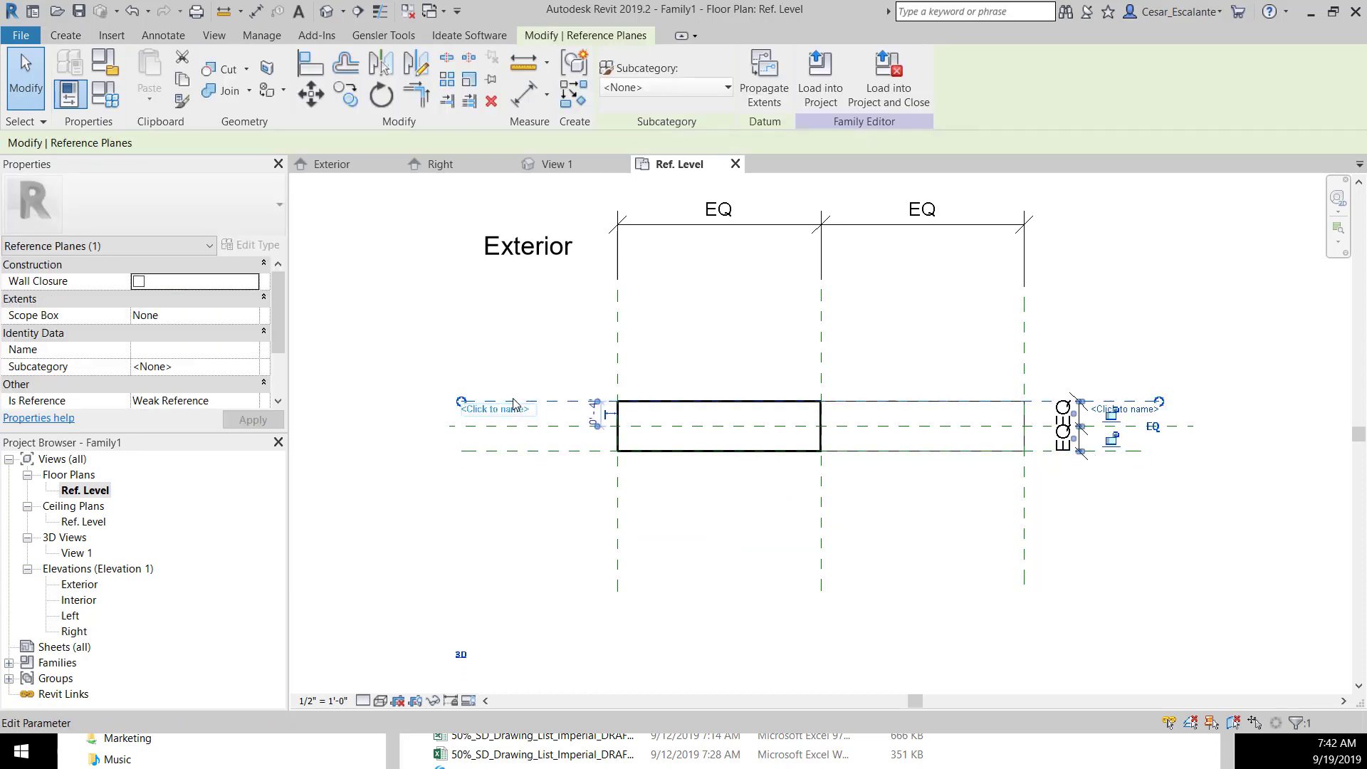
mouse_move(551, 401)
mouse_down()
mouse_move(555, 336)
mouse_move(559, 422)
mouse_up()
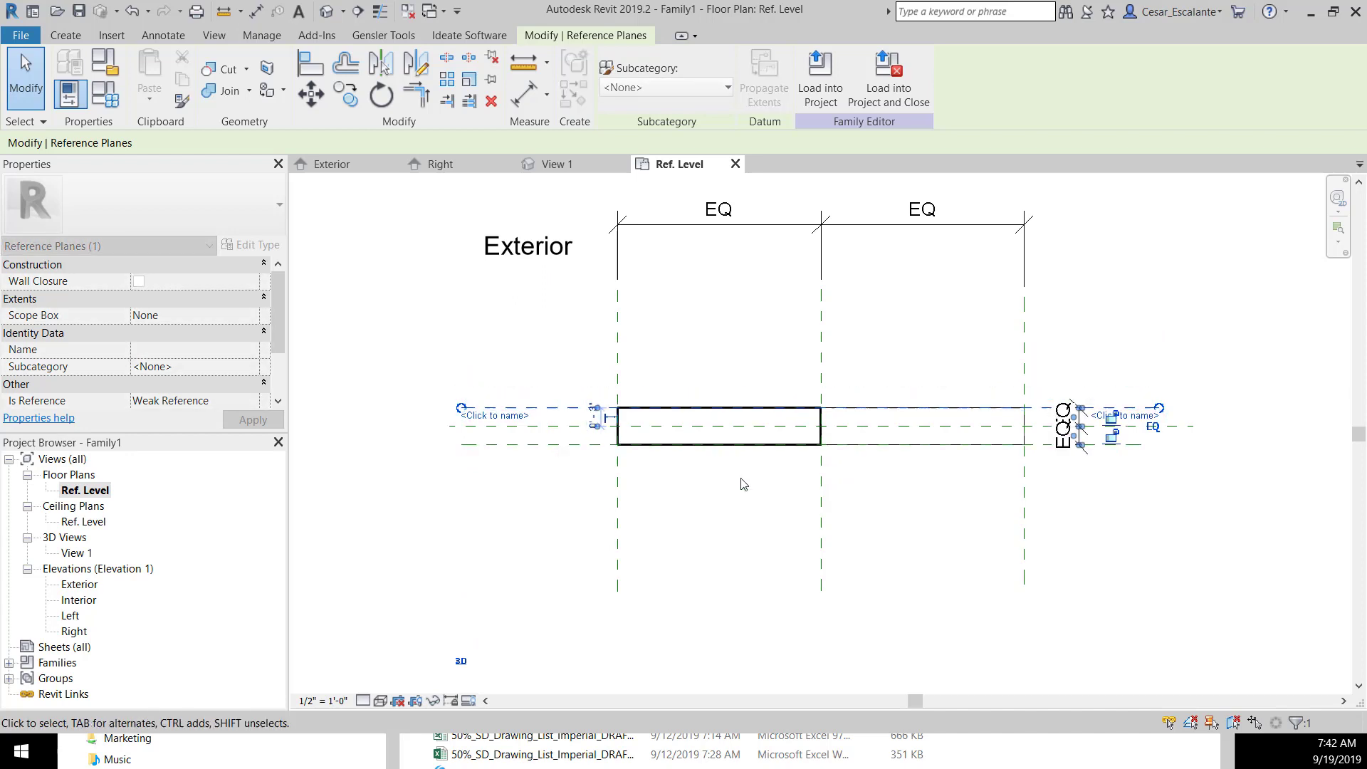
click(1025, 561)
mouse_move(1026, 552)
mouse_down()
mouse_move(1075, 554)
mouse_move(1045, 556)
mouse_up()
click(1085, 555)
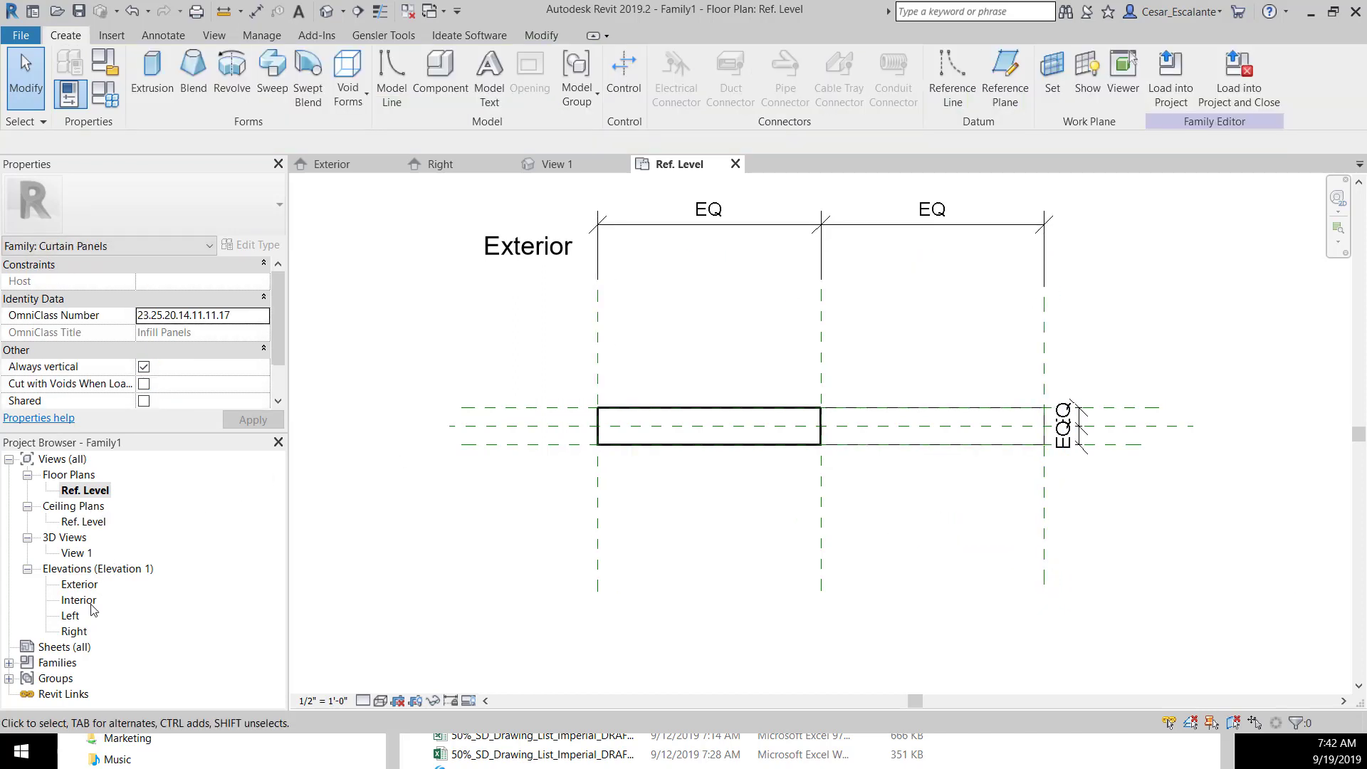
Create a 1' 0" deep triangular extrusion in the Exterior elevation, filling the upper-left half of the panel outline above its diagonal
double_click(79, 585)
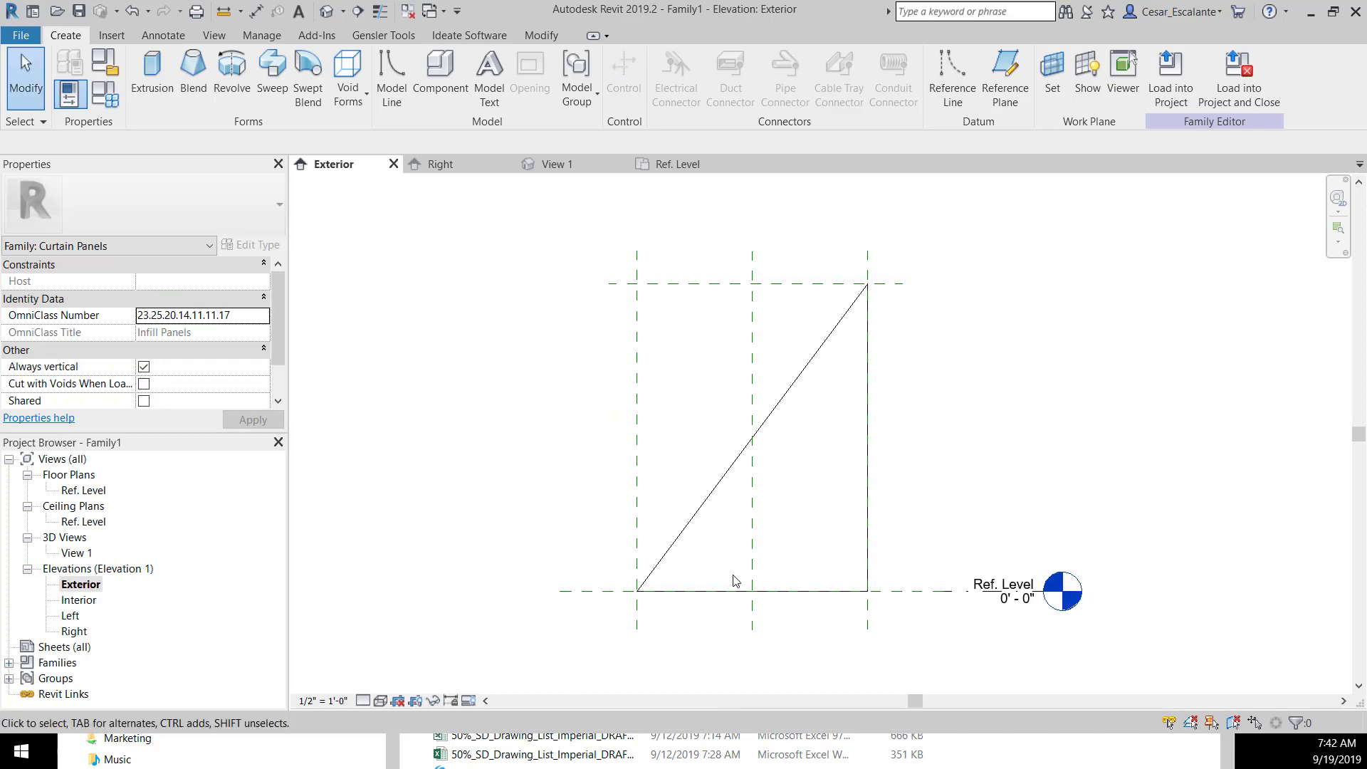
click(153, 71)
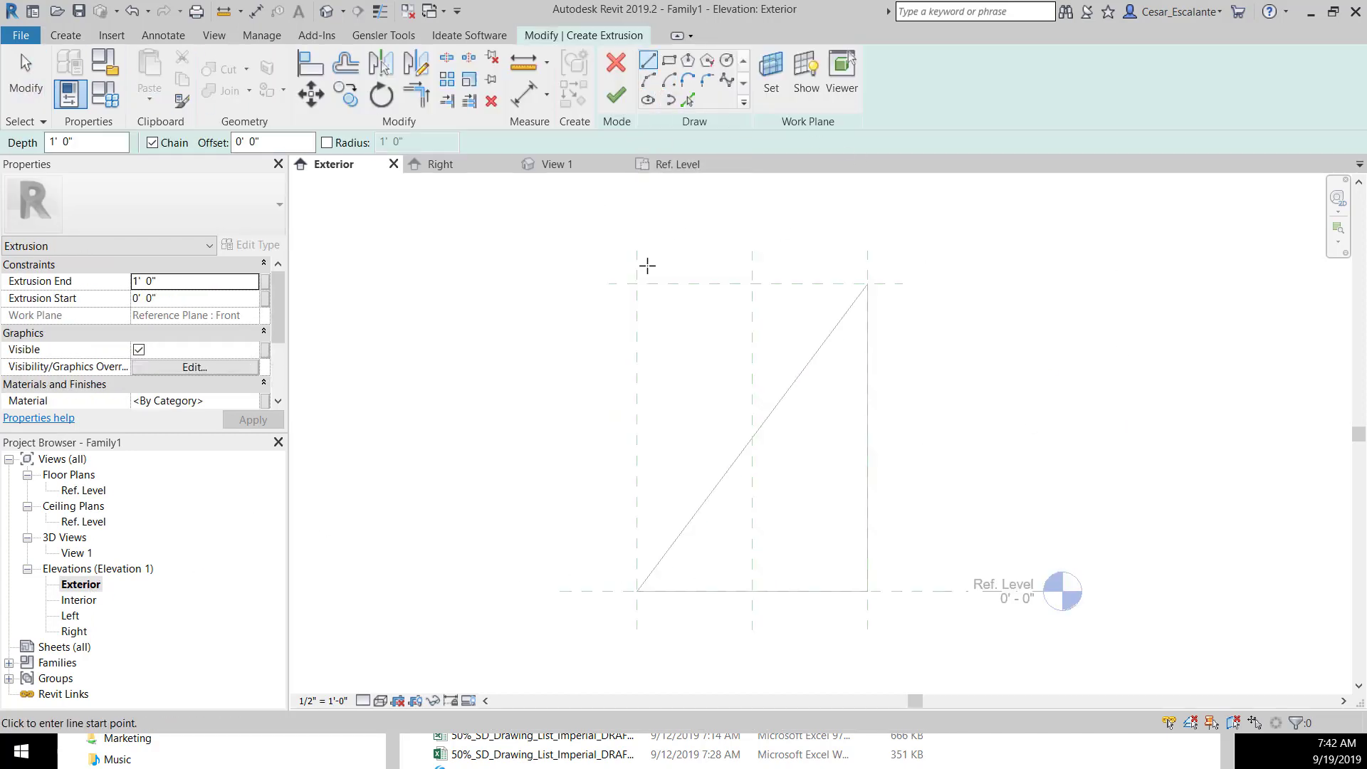
click(636, 283)
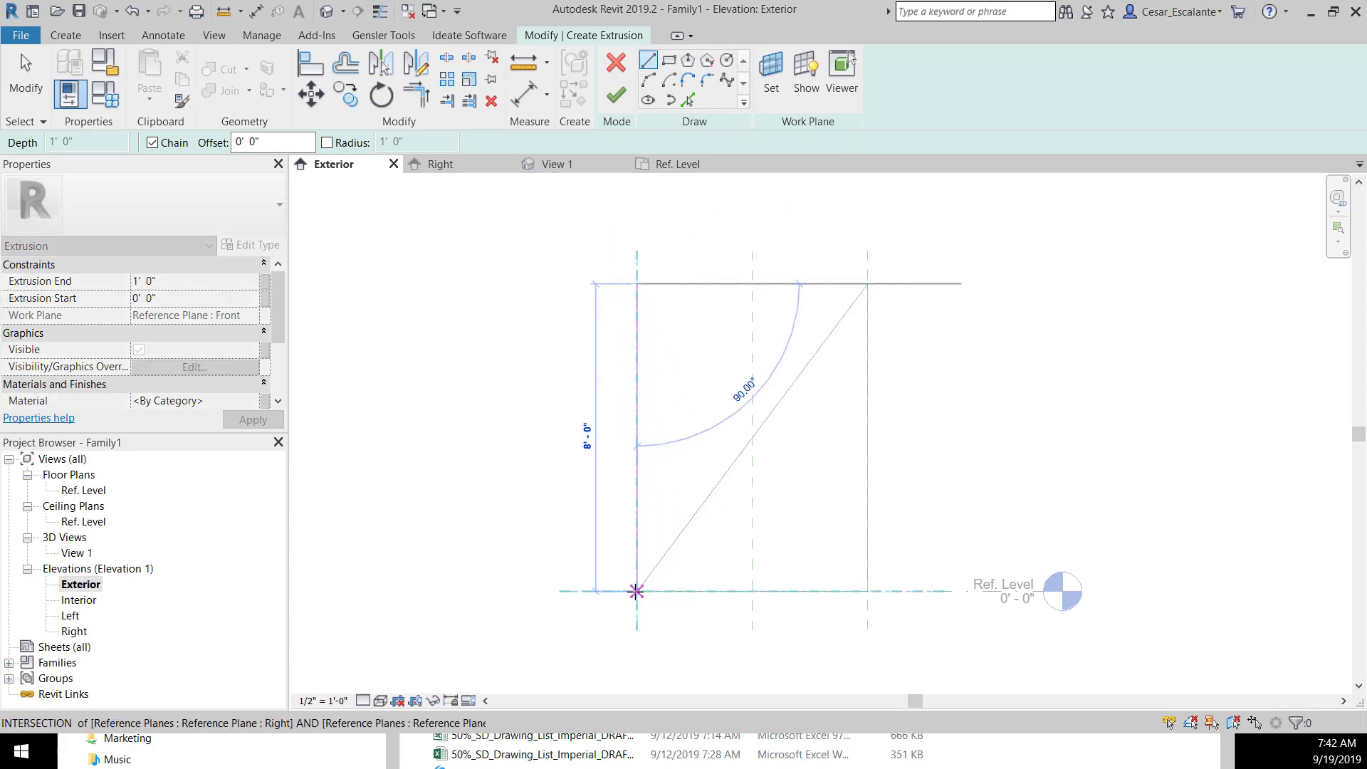
click(636, 591)
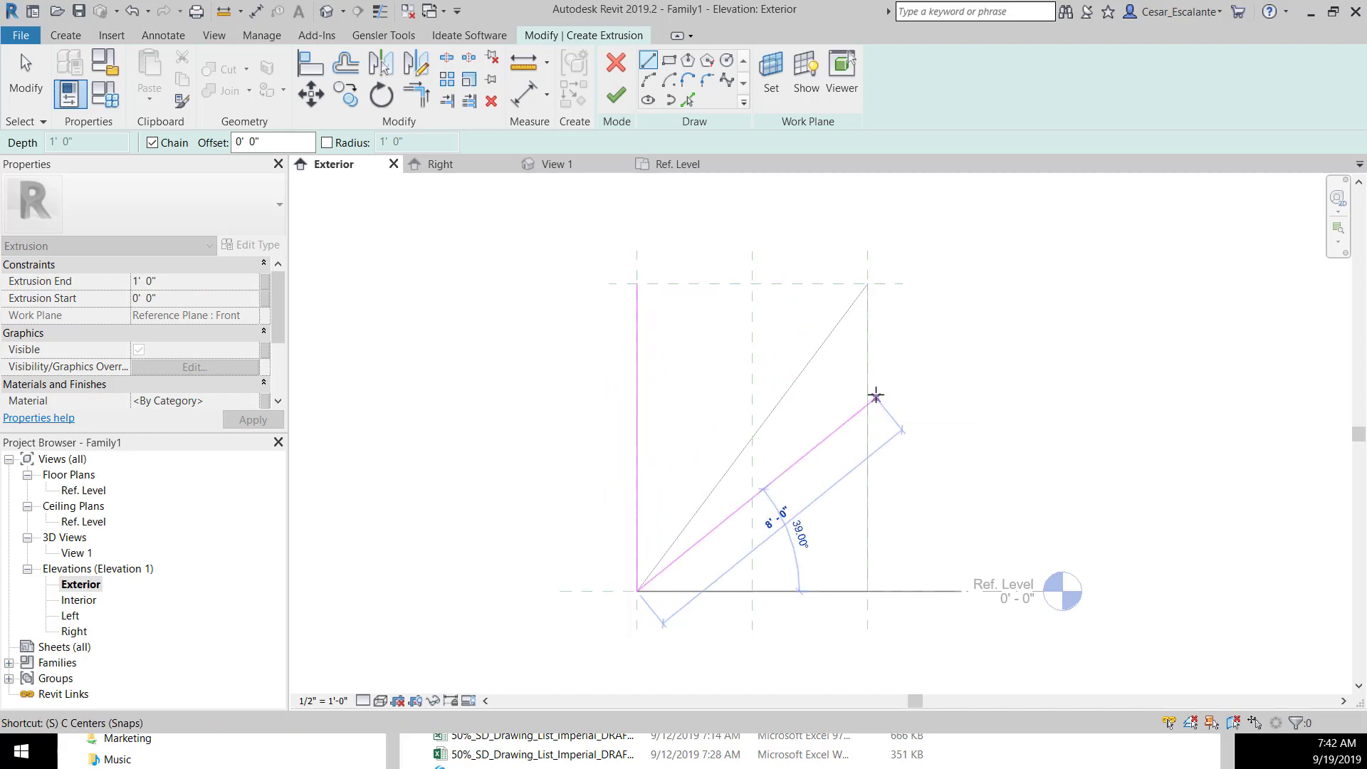
click(867, 284)
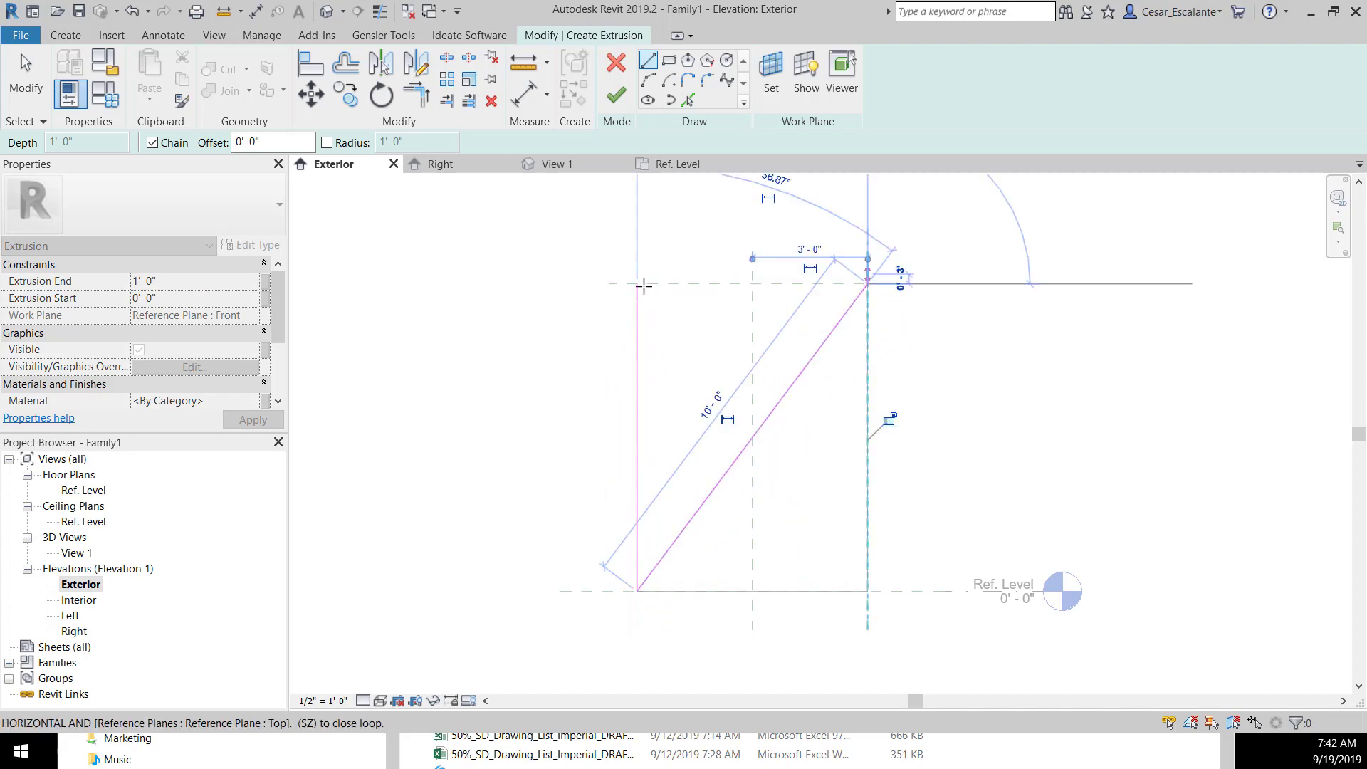
click(636, 283)
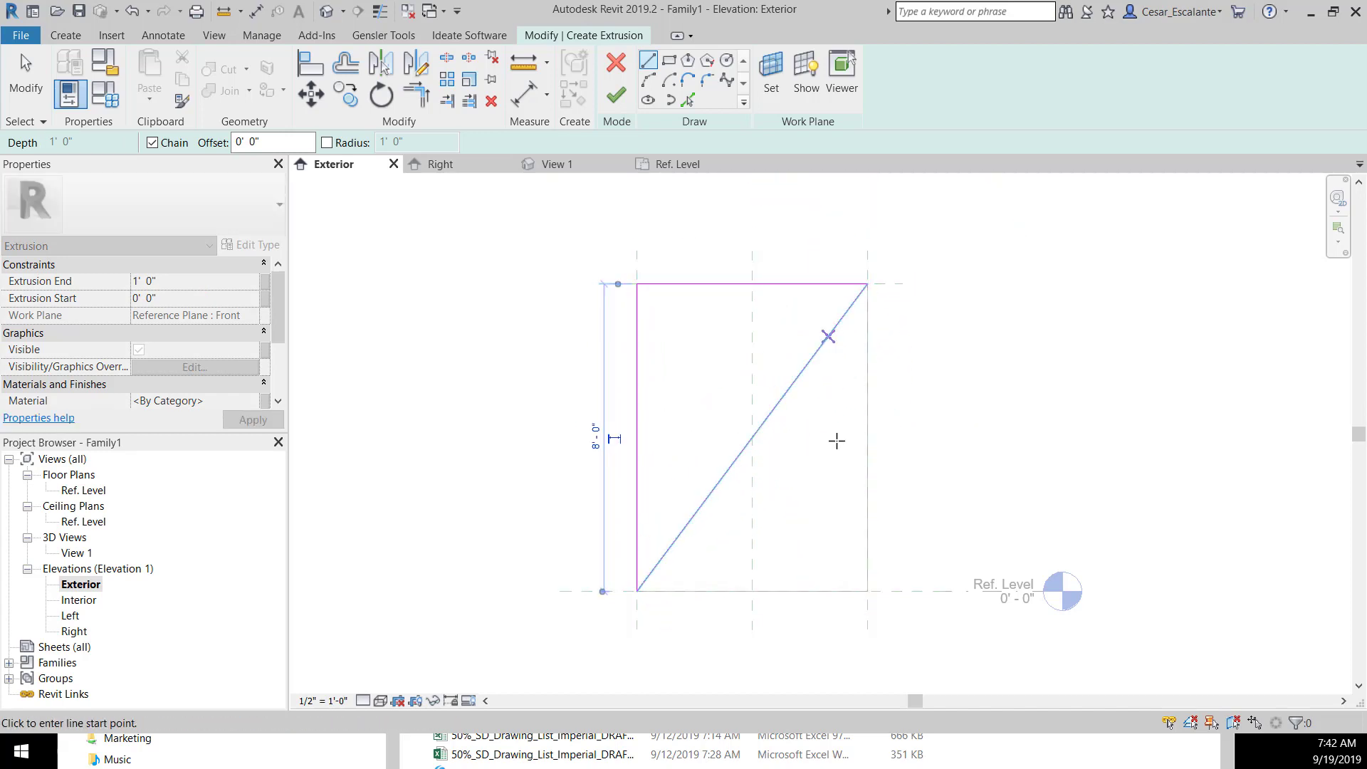
click(622, 105)
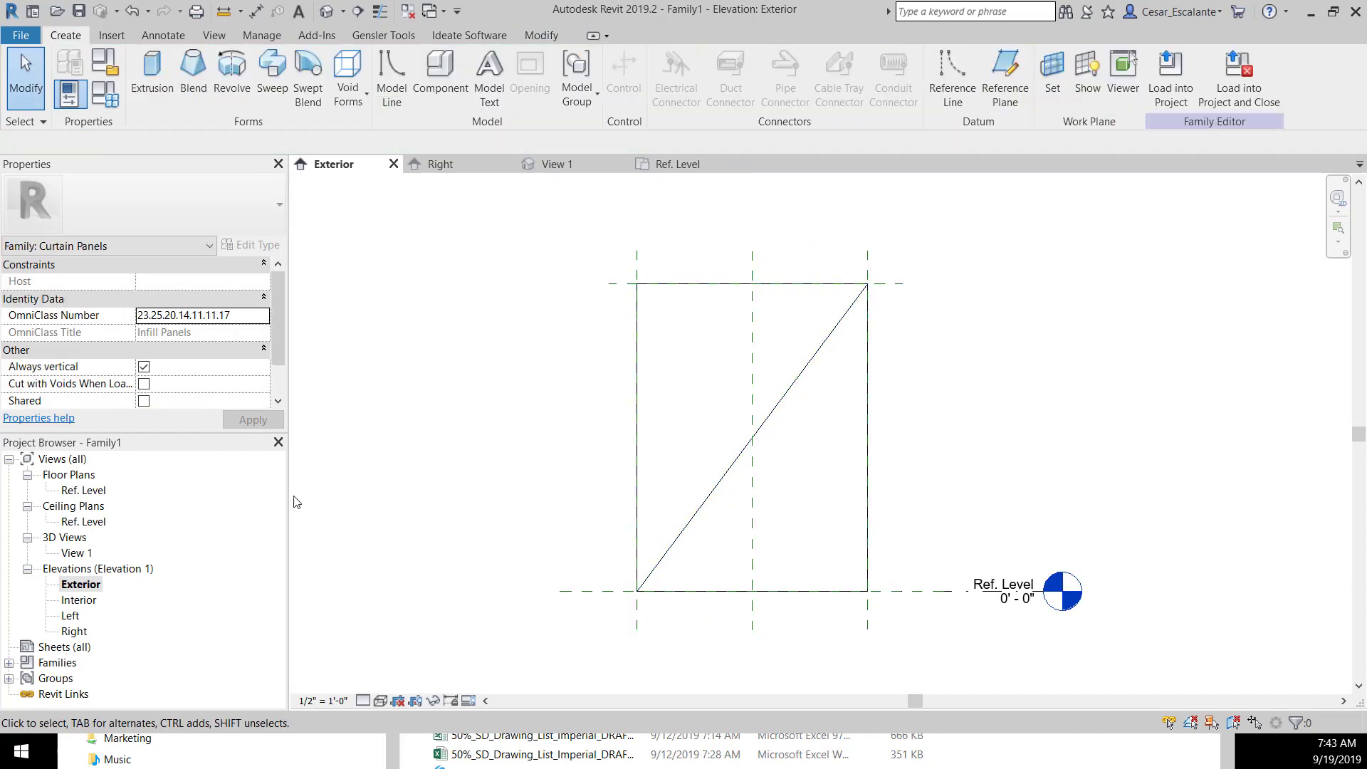
Stretch the upper-left extrusion's faces to the two outer horizontal reference planes in the Ref. Level plan, locking the upper face, and inspect the panel in 3D
click(119, 501)
double_click(83, 489)
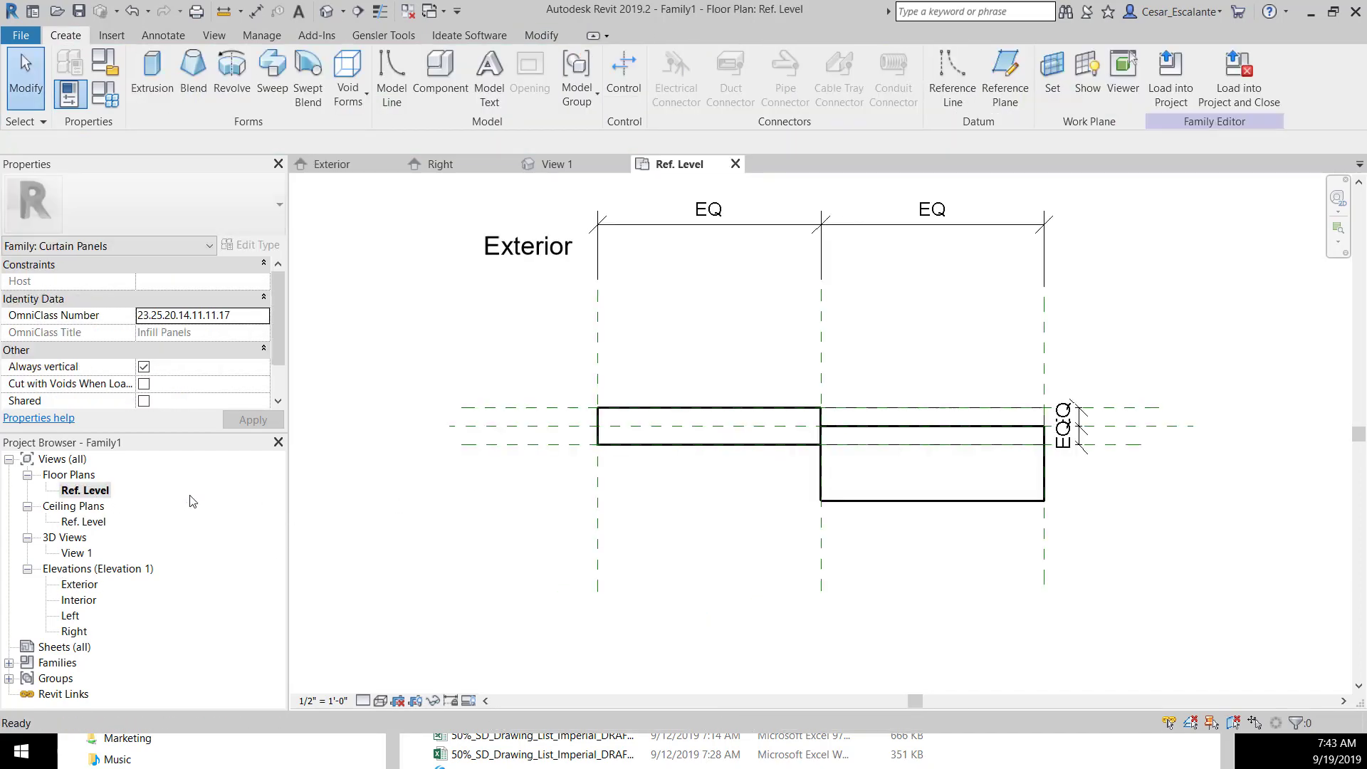
click(974, 510)
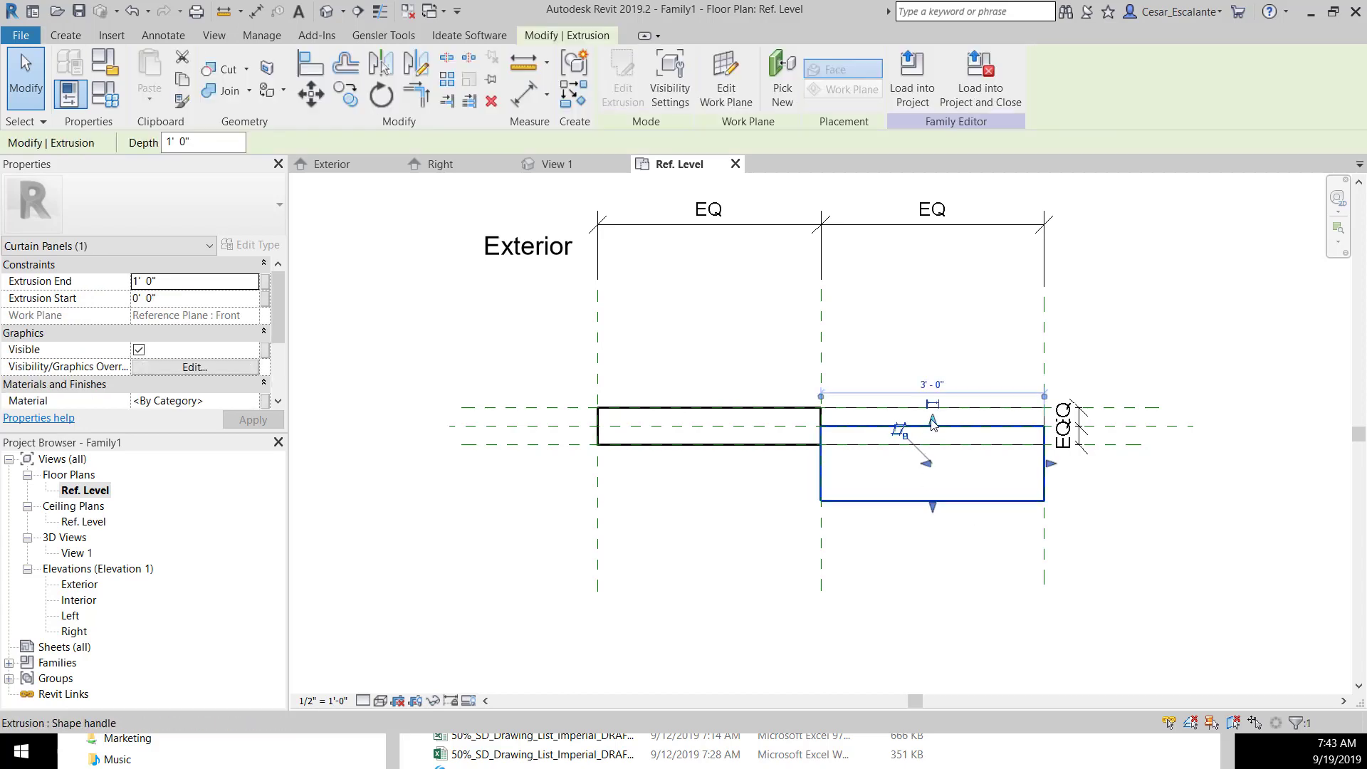
drag(1132, 495, 1147, 407)
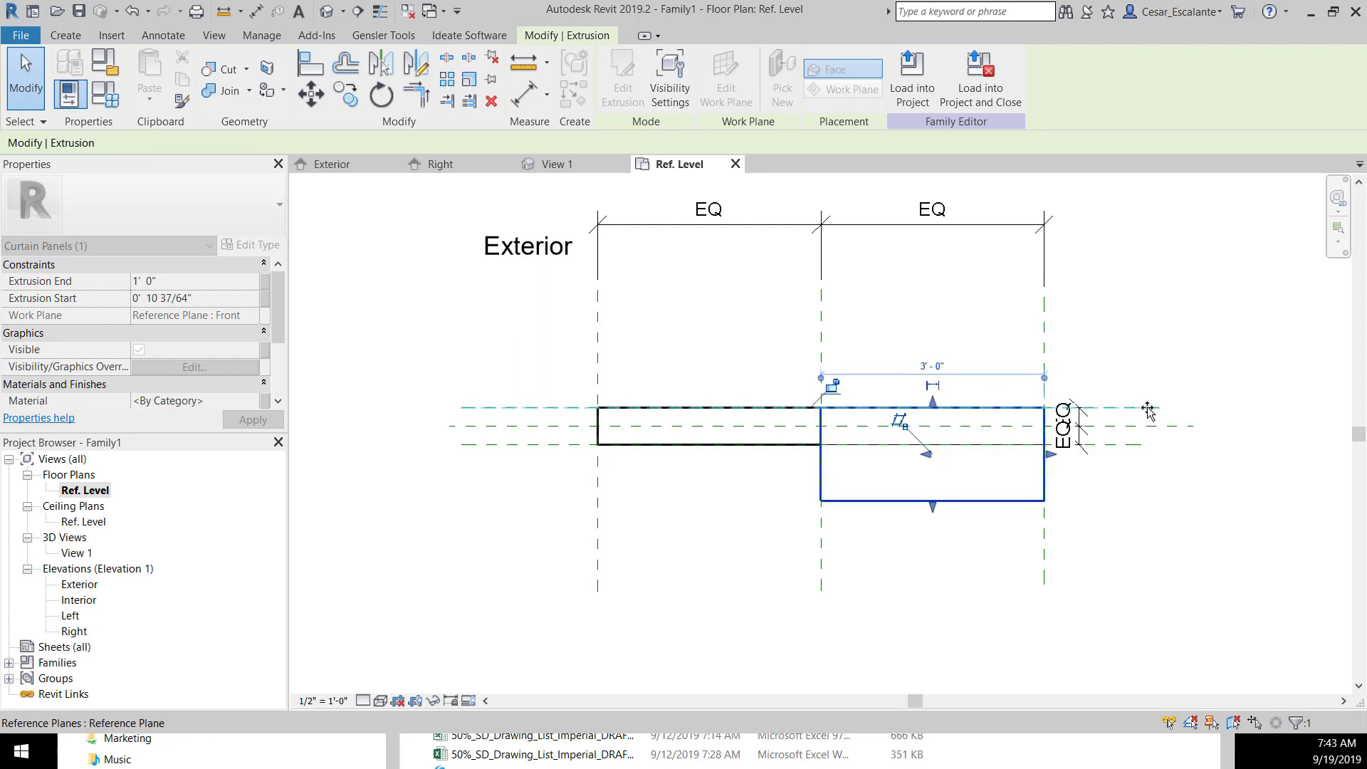
click(832, 386)
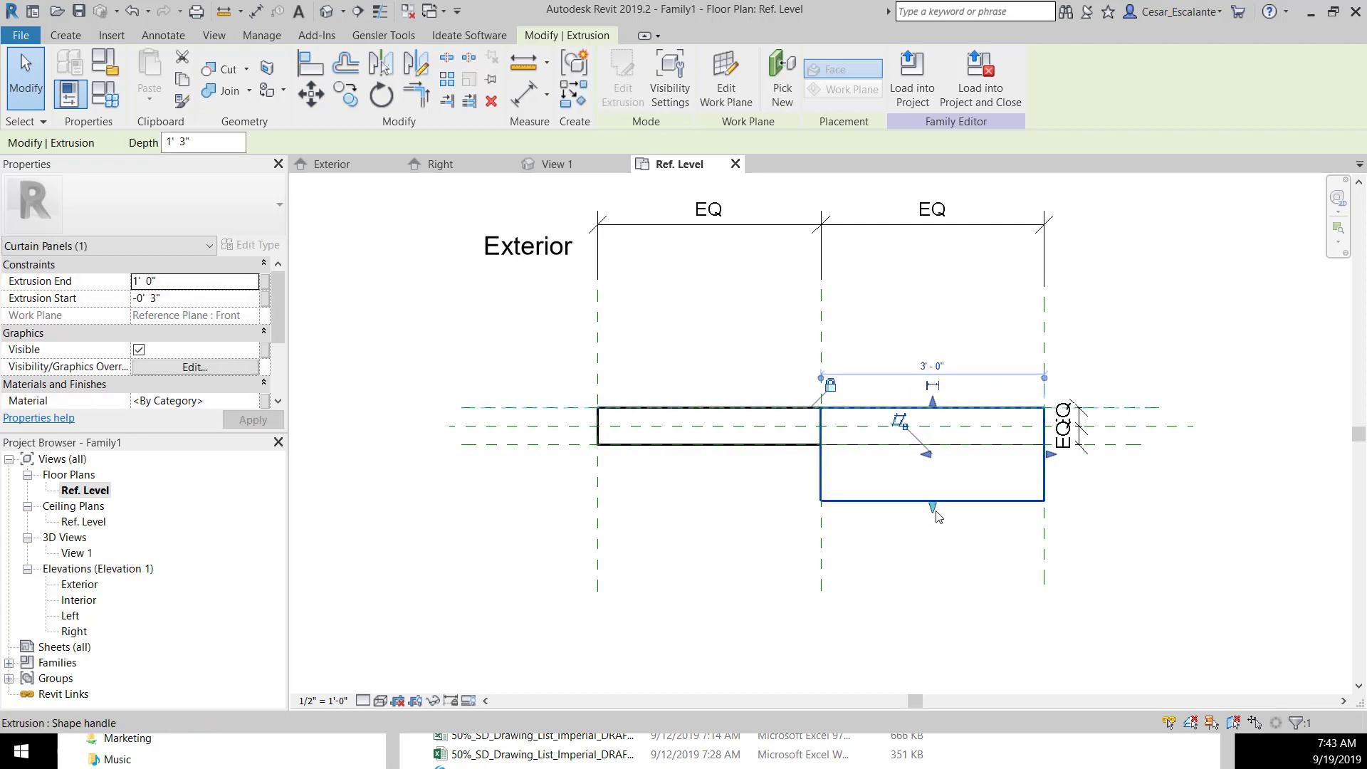
drag(935, 515, 1111, 475)
click(864, 497)
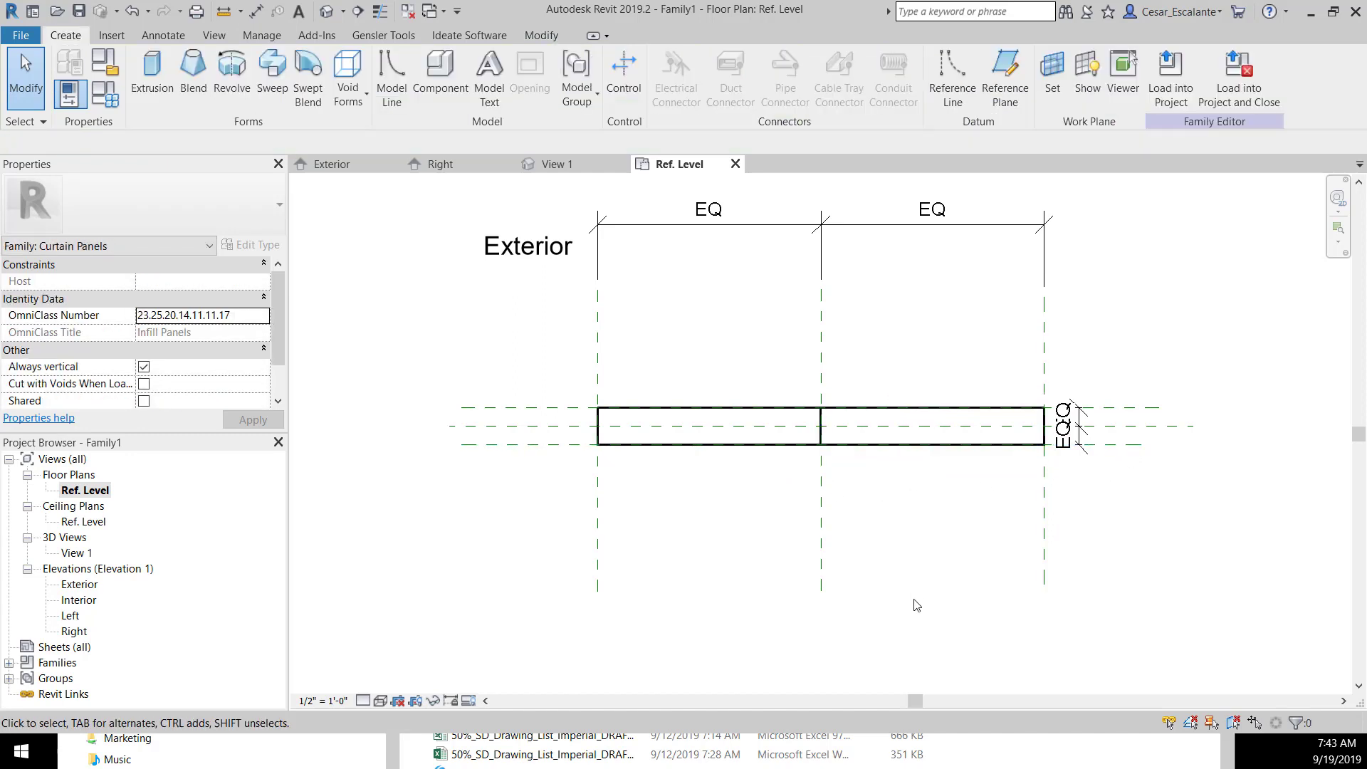
click(327, 11)
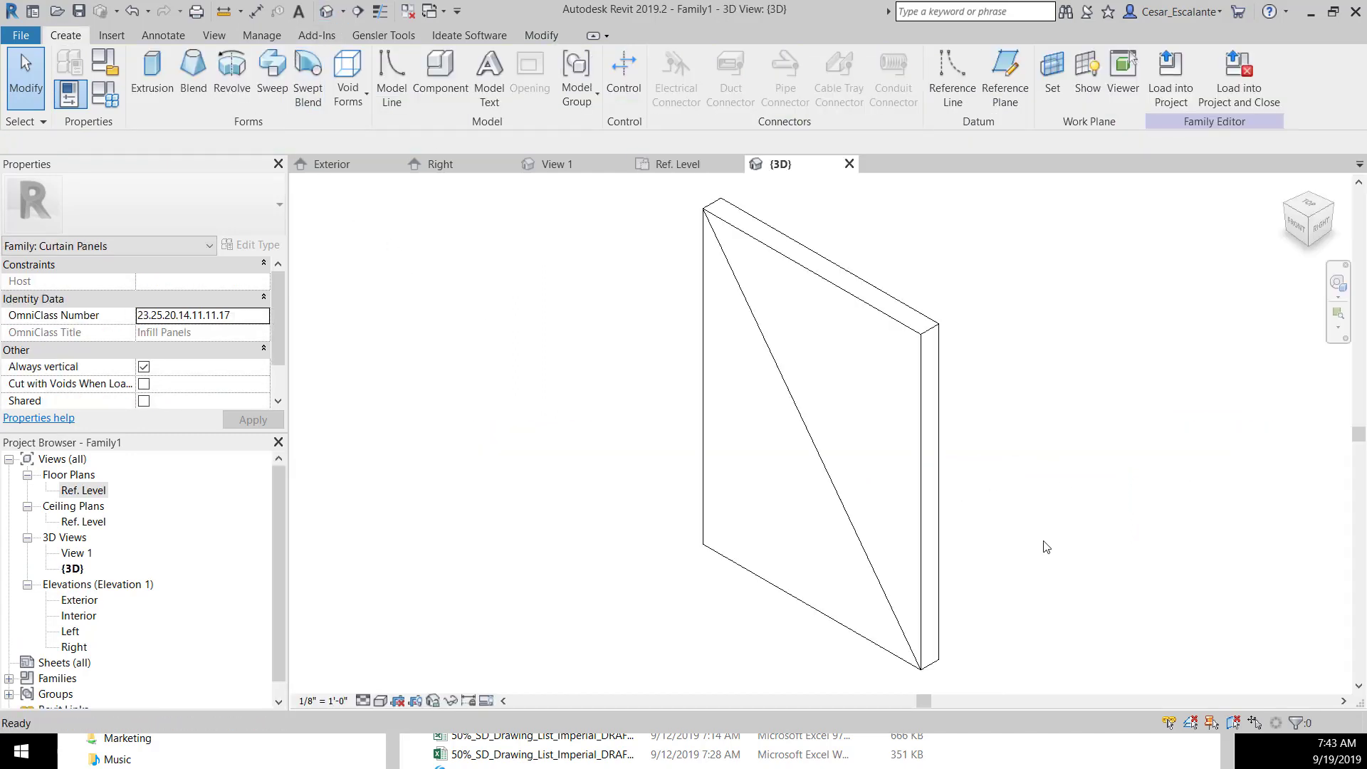
shift+middle_drag(999, 541, 1131, 618)
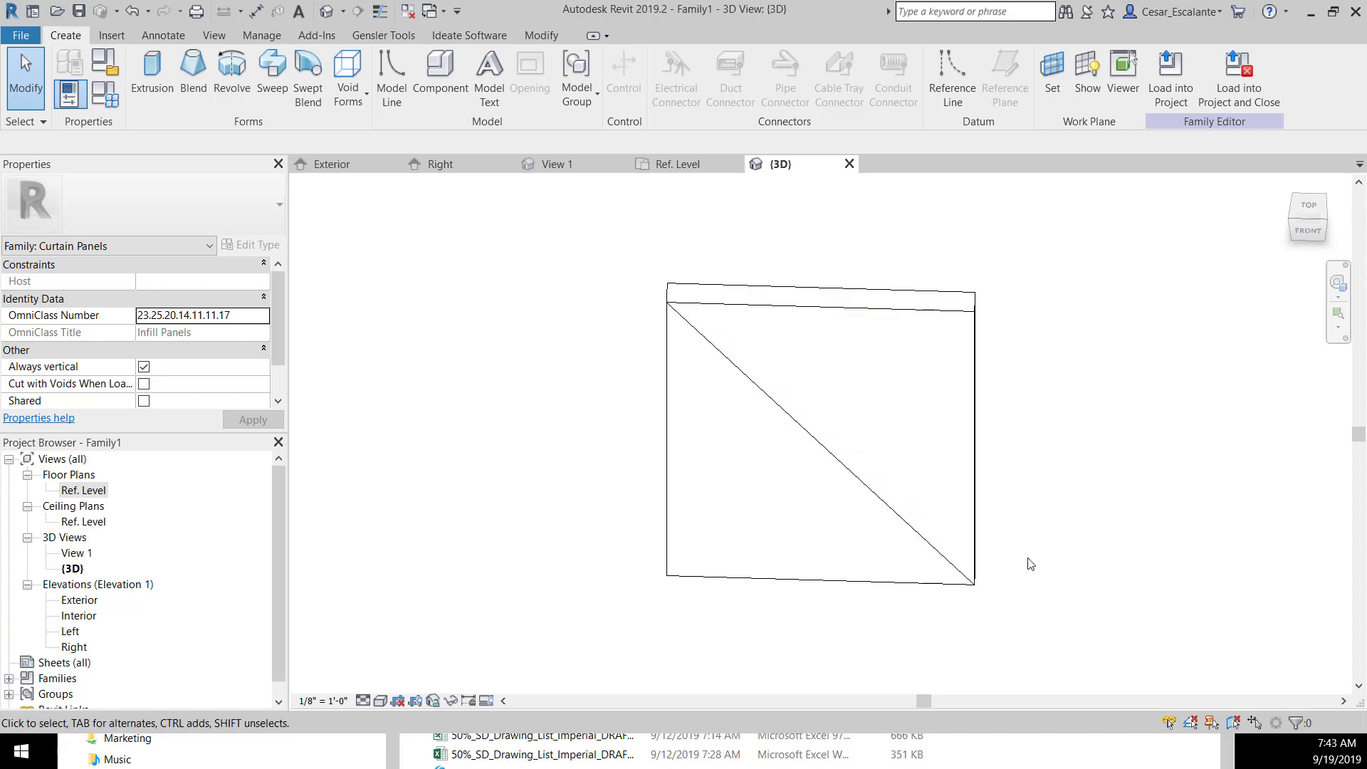
Create a 1' 0" deep four-sided extrusion in the Ref. Level plan, spanning the panel's 6' 0" width and tapering from full thickness at left to the centre plane at right
double_click(98, 493)
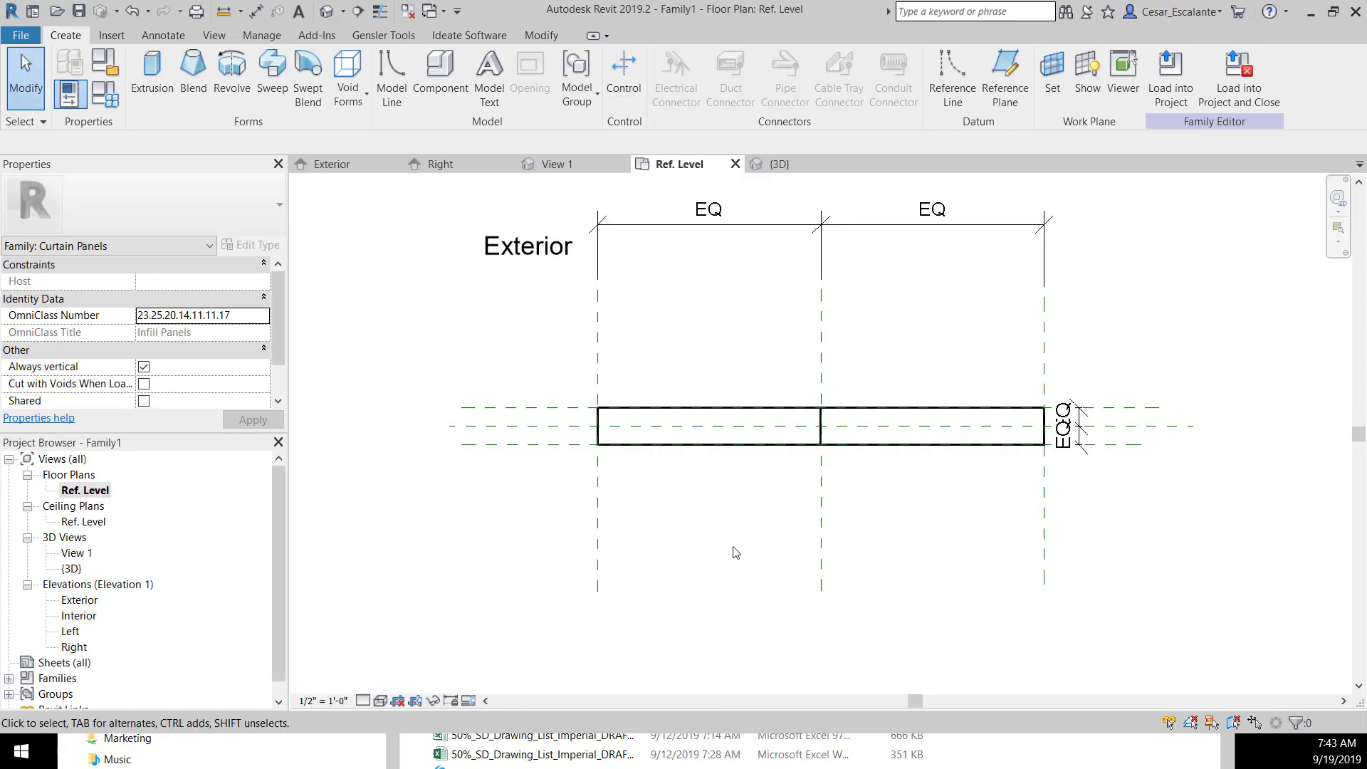
click(153, 75)
scroll(629, 461, up, 3)
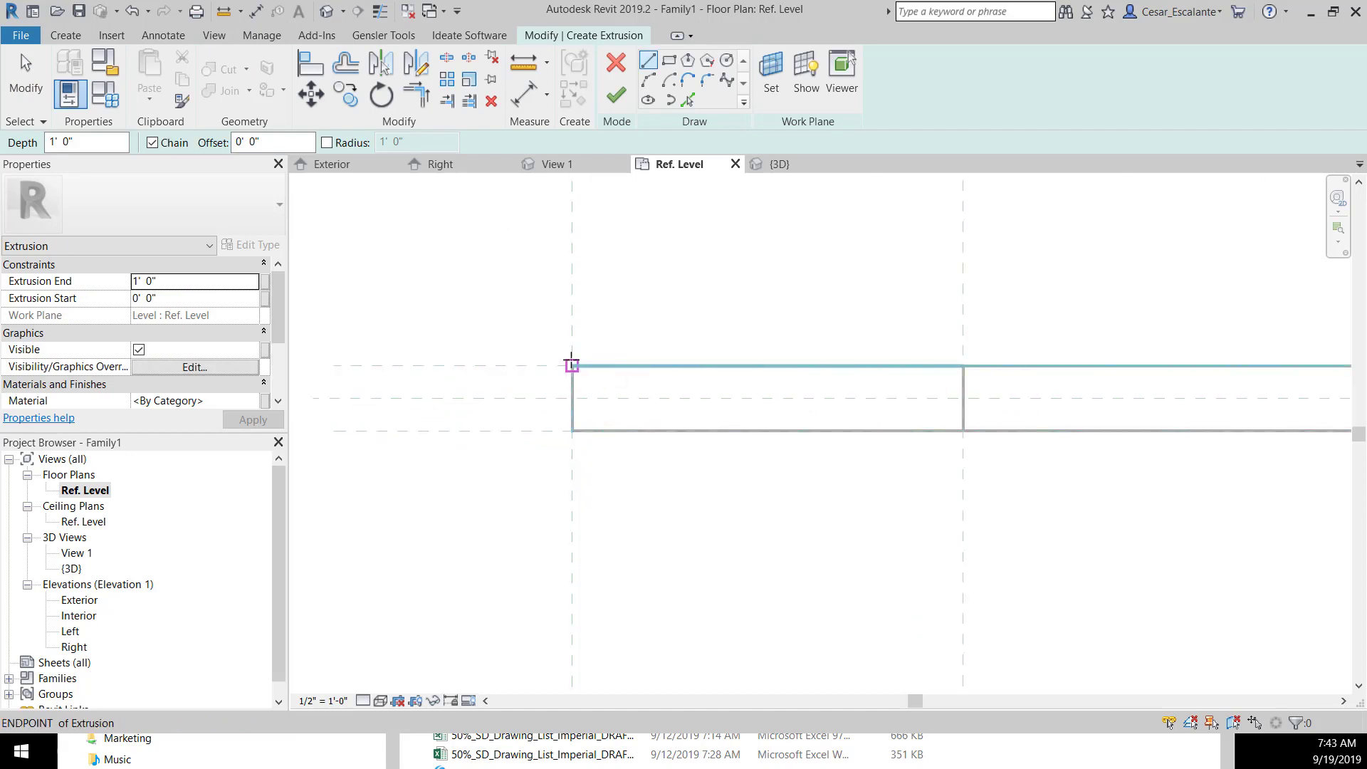
click(572, 365)
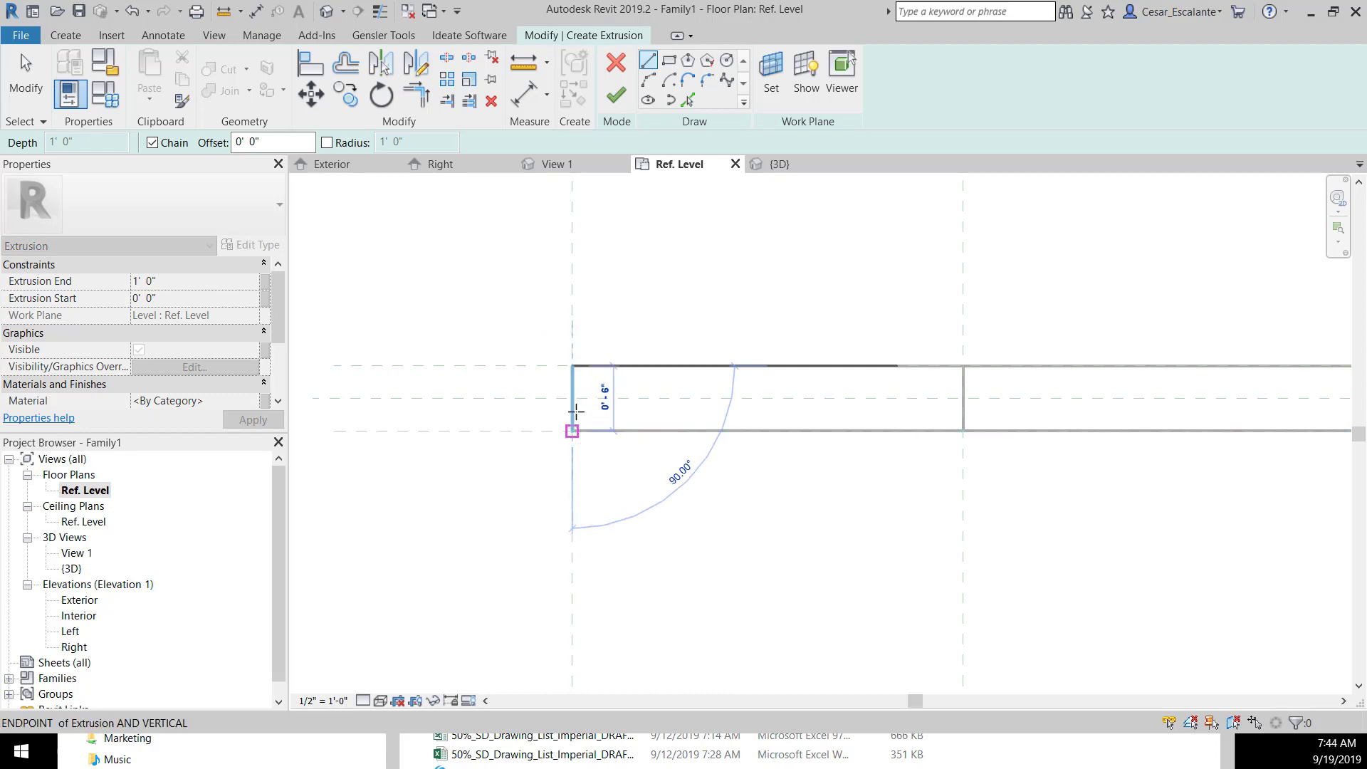
key(Escape)
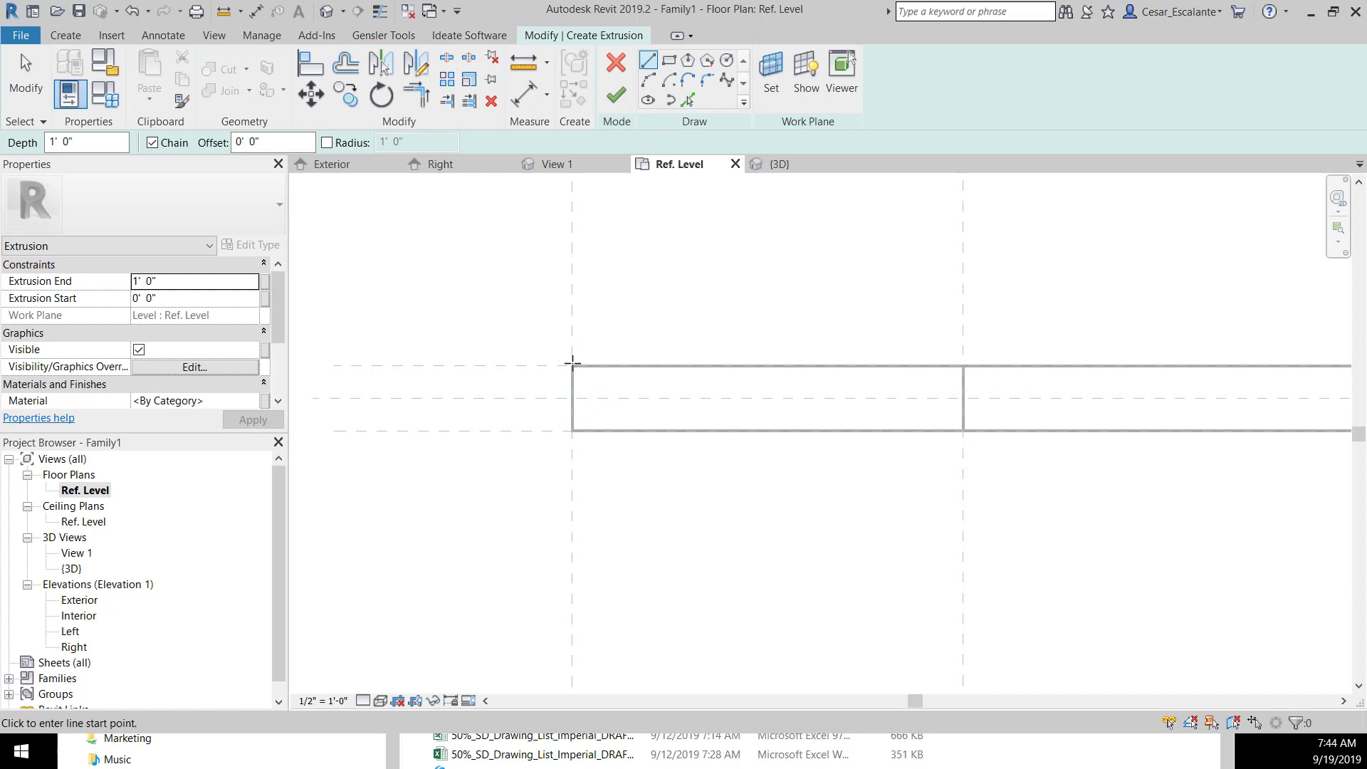
click(572, 365)
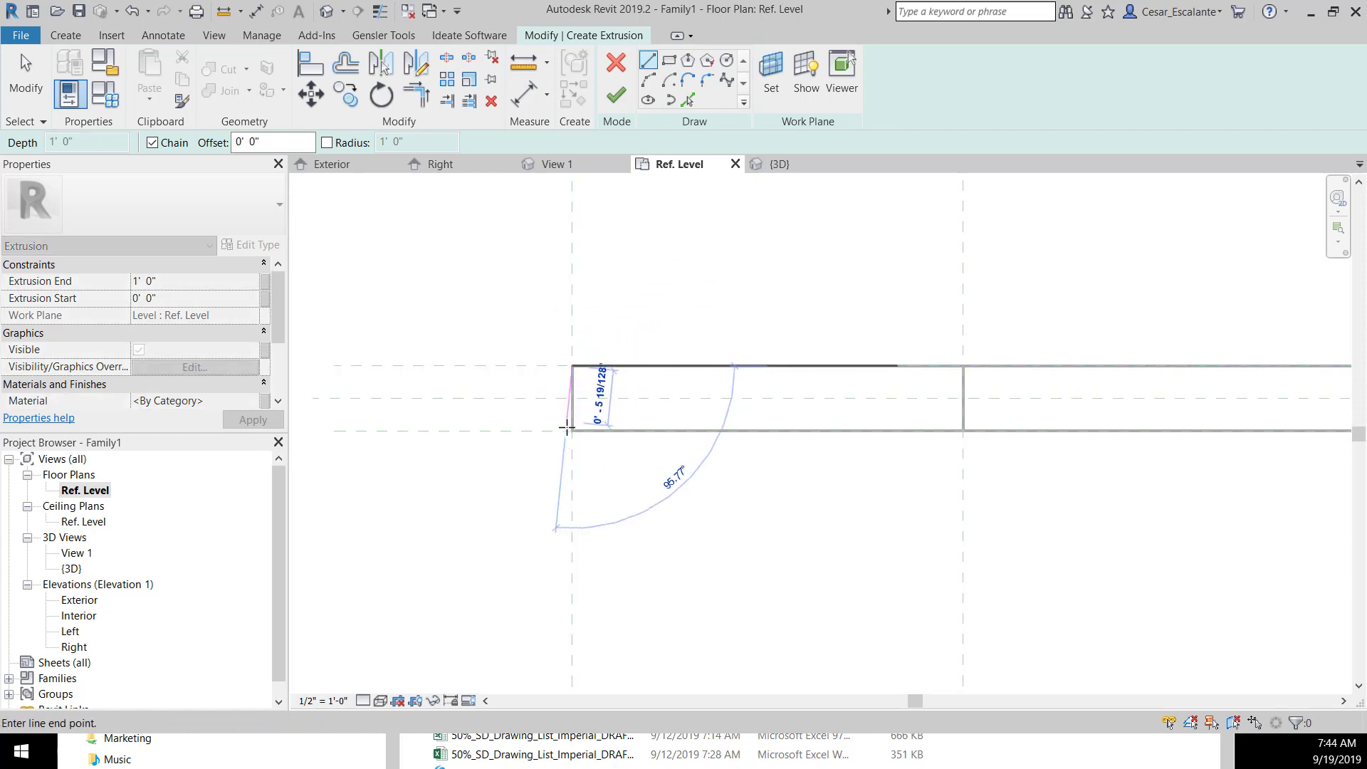
click(572, 429)
mouse_move(912, 335)
middle_down()
mouse_move(565, 327)
mouse_move(754, 378)
mouse_move(977, 360)
middle_up()
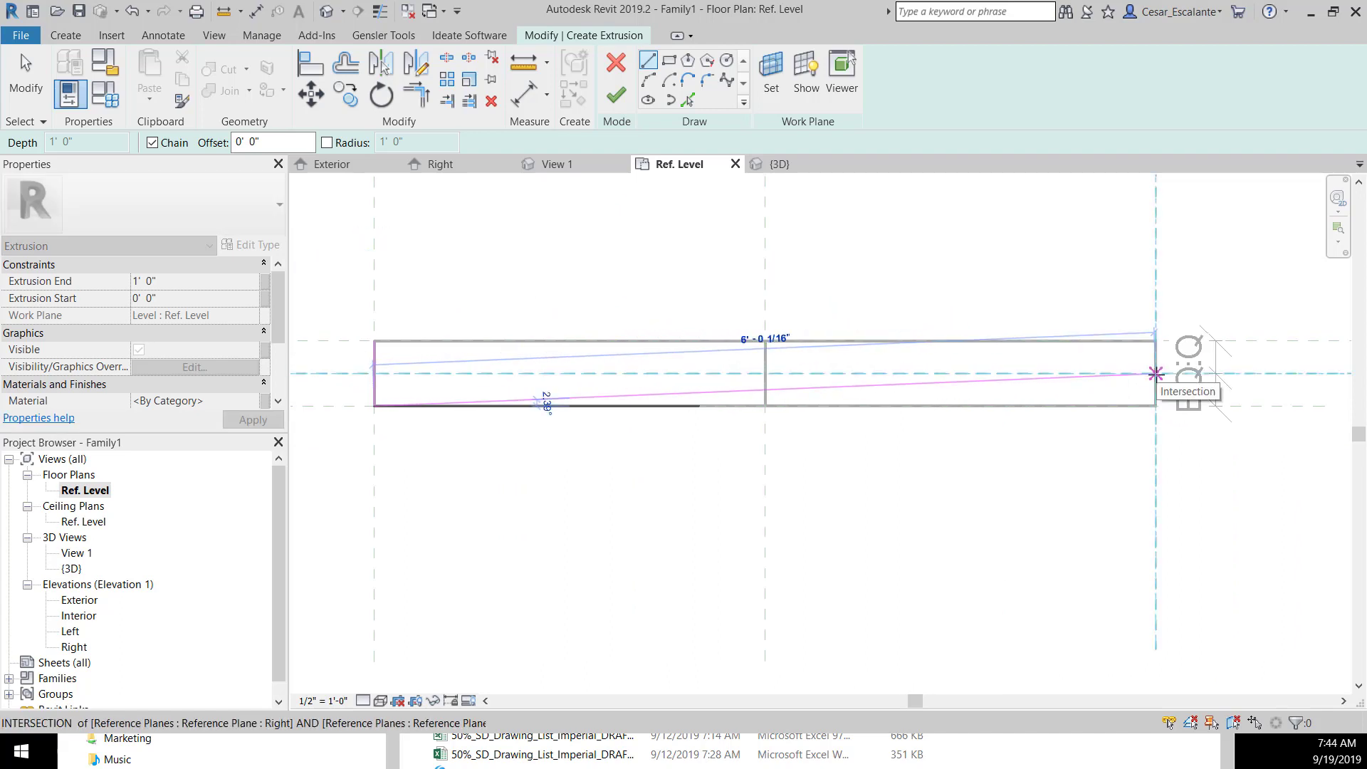
click(1155, 373)
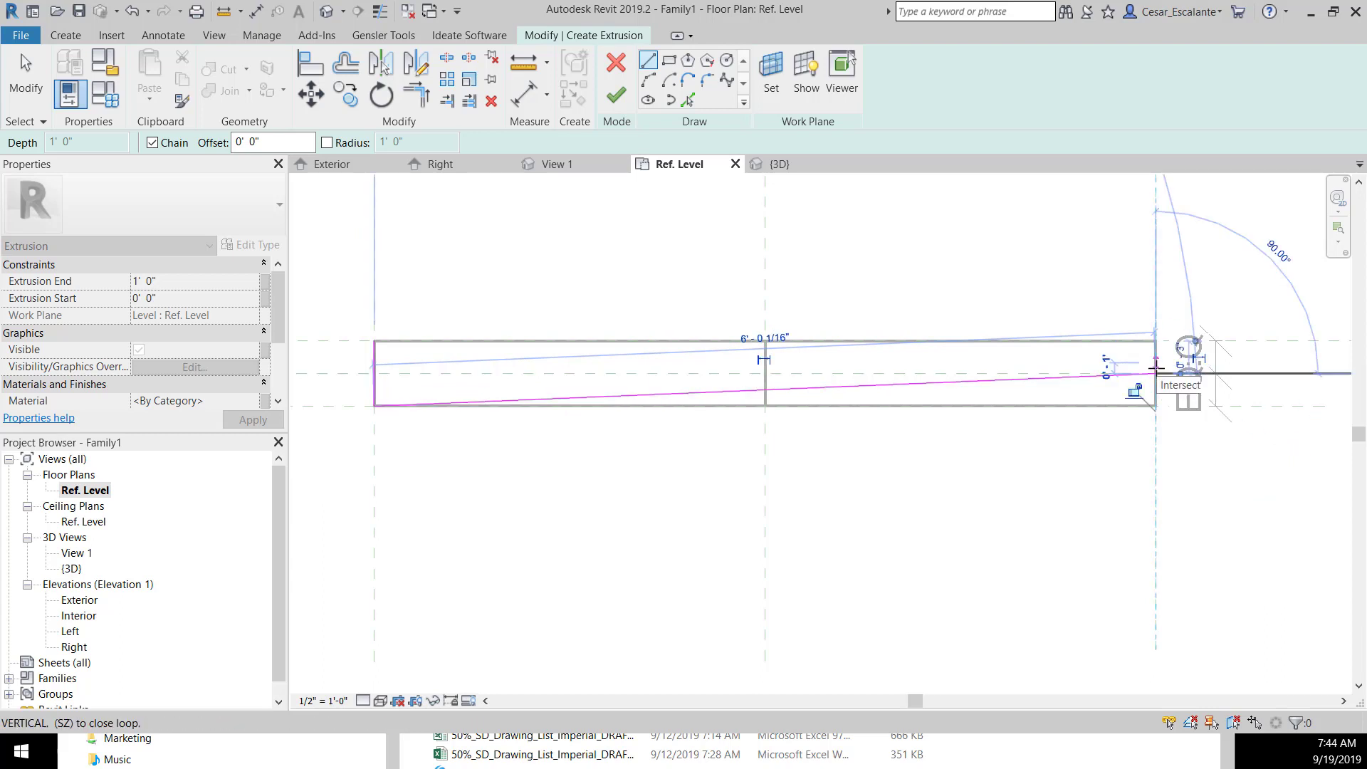
click(1155, 340)
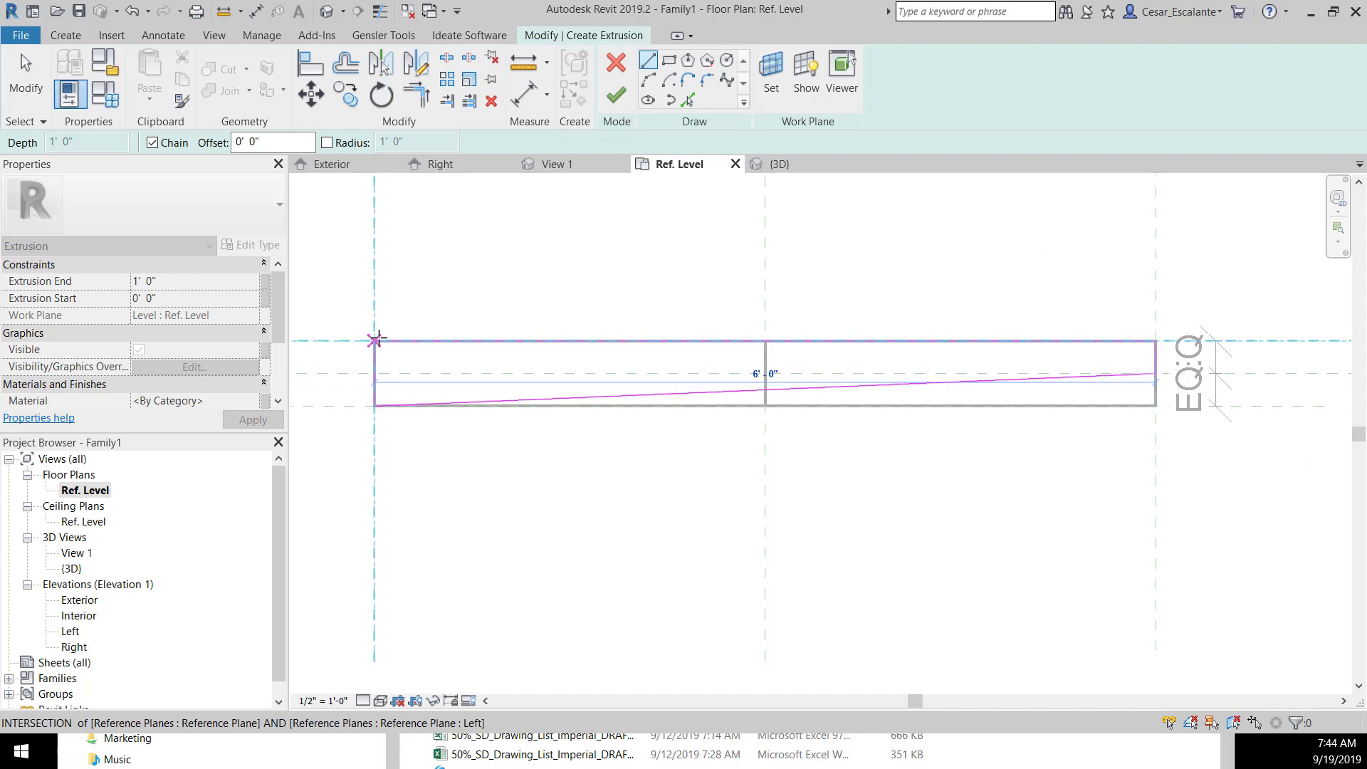
click(375, 340)
key(Escape)
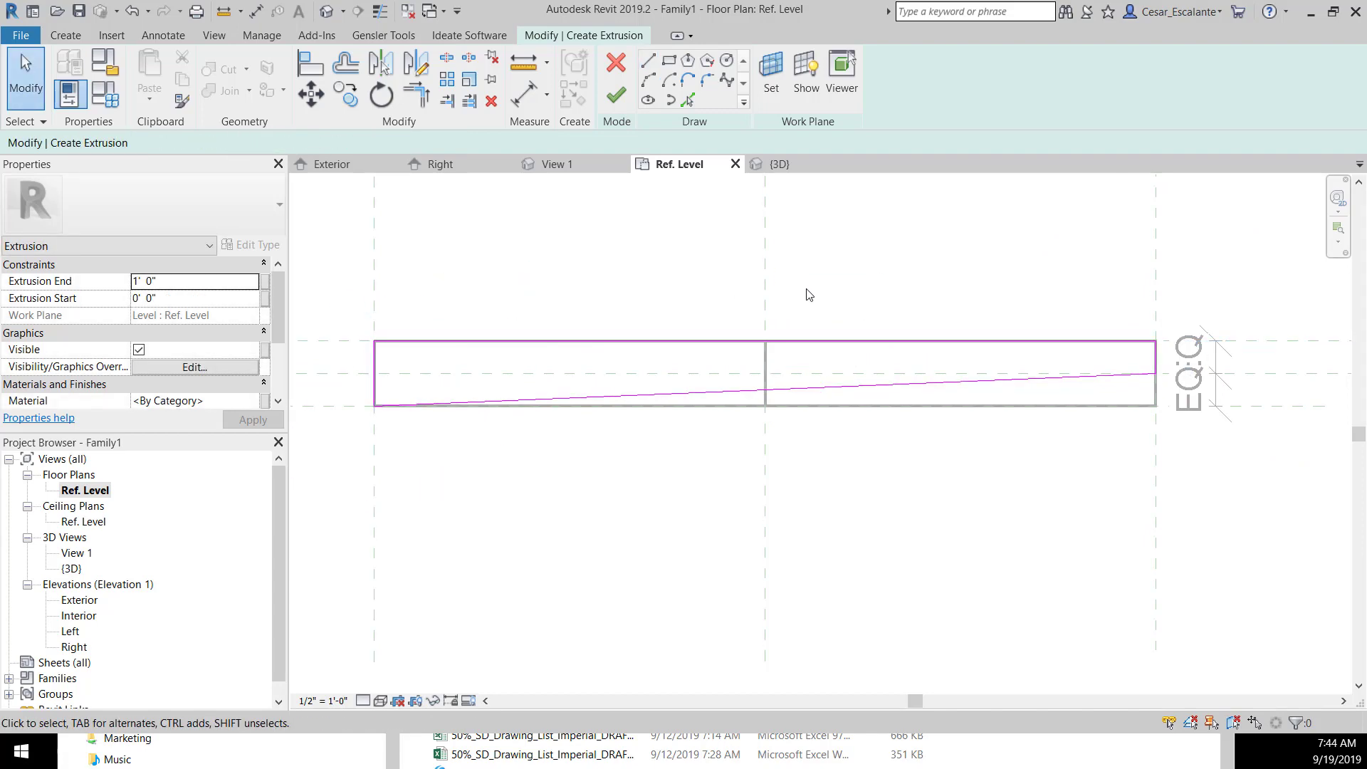
click(617, 96)
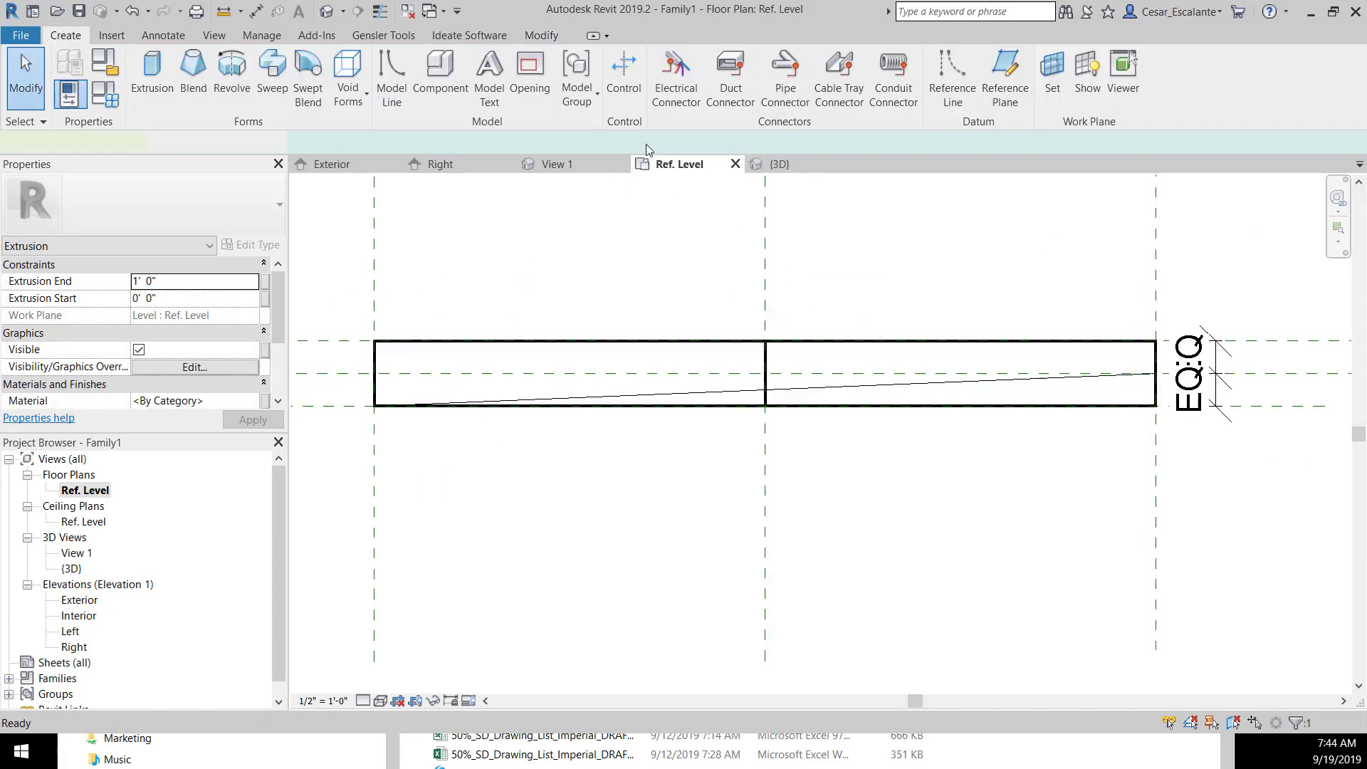
click(899, 542)
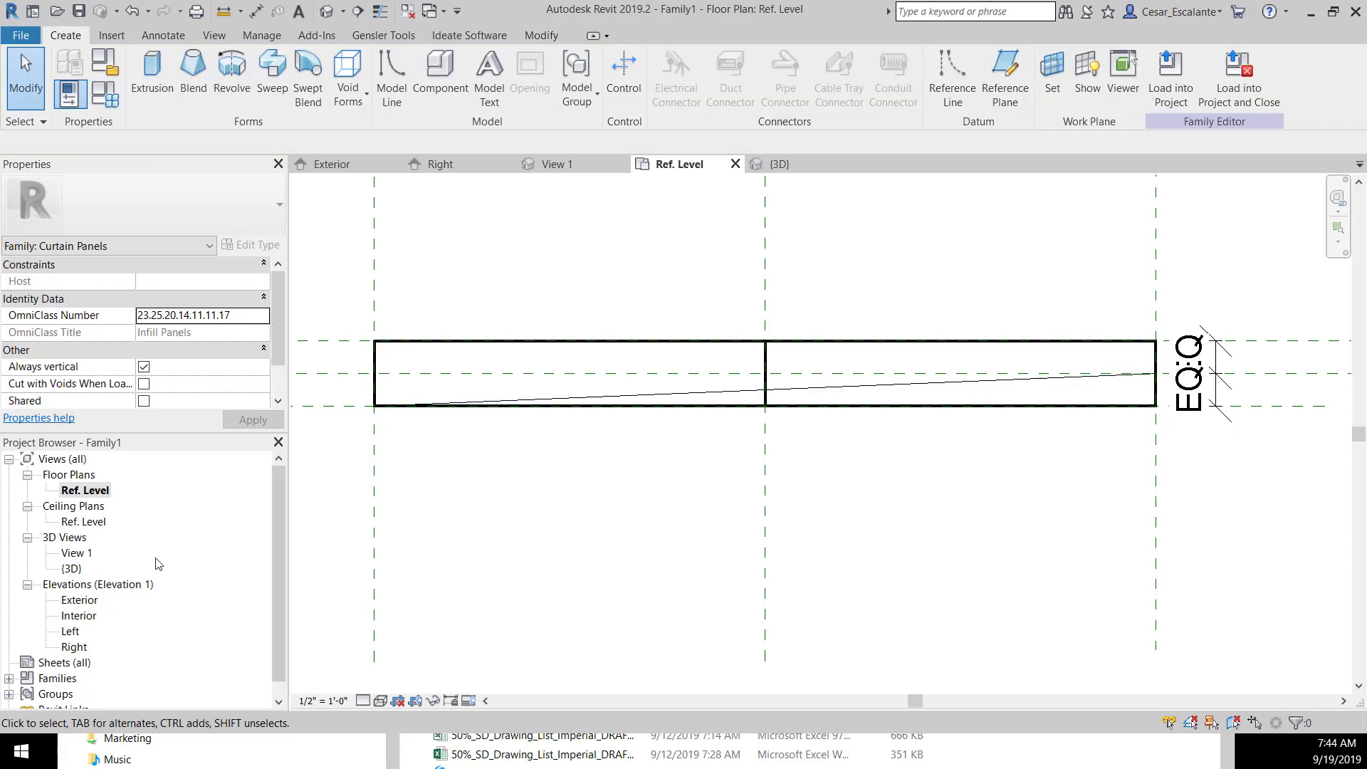
Stretch the top of the tapered extrusion to the top reference plane in the Exterior elevation, giving it a depth of 8' 0"
double_click(79, 600)
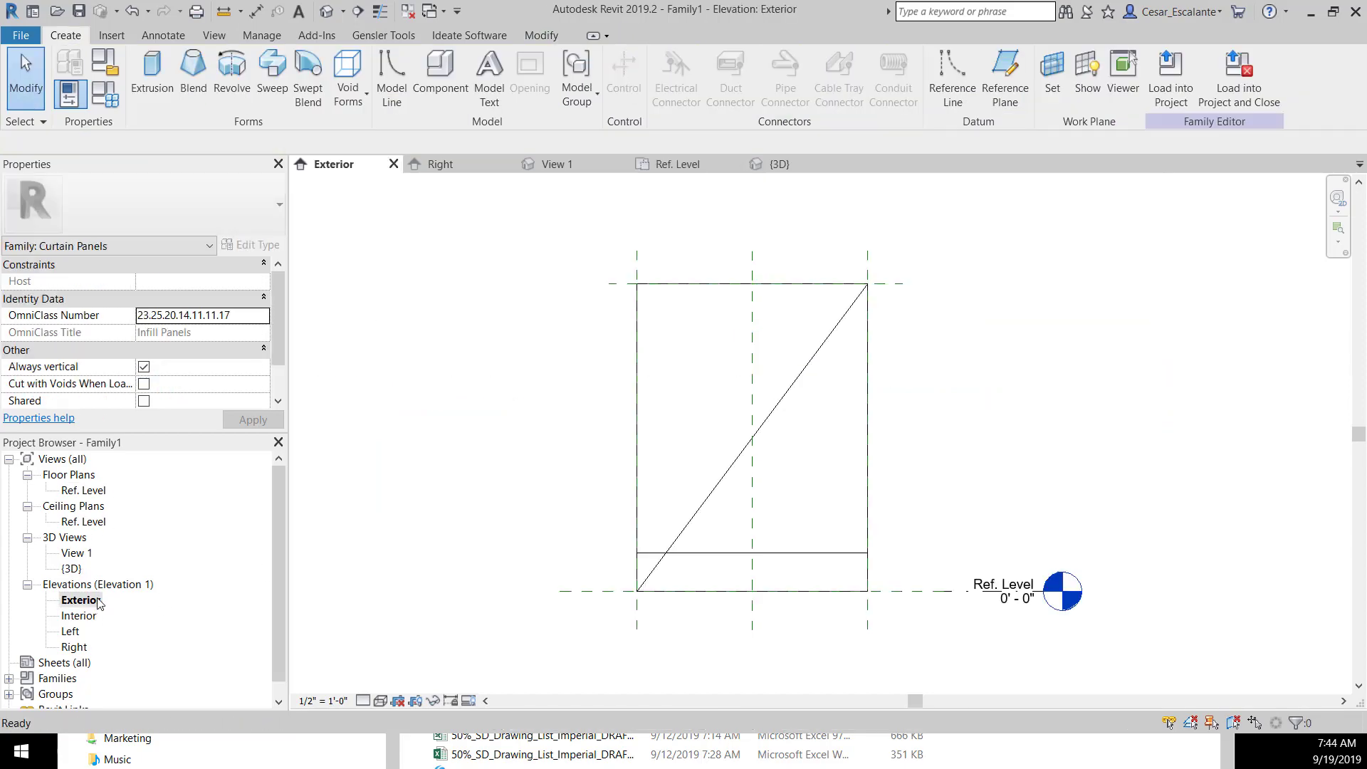
click(816, 588)
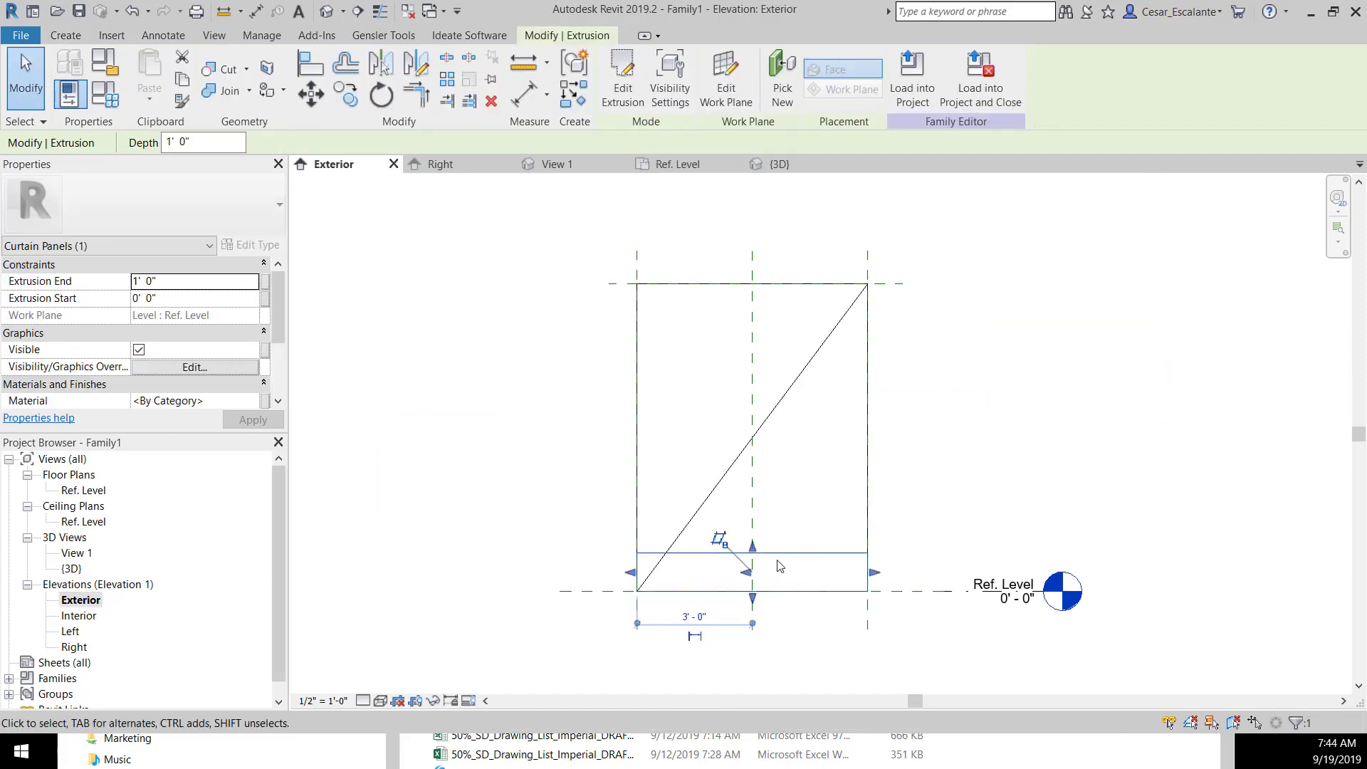
drag(753, 550, 884, 285)
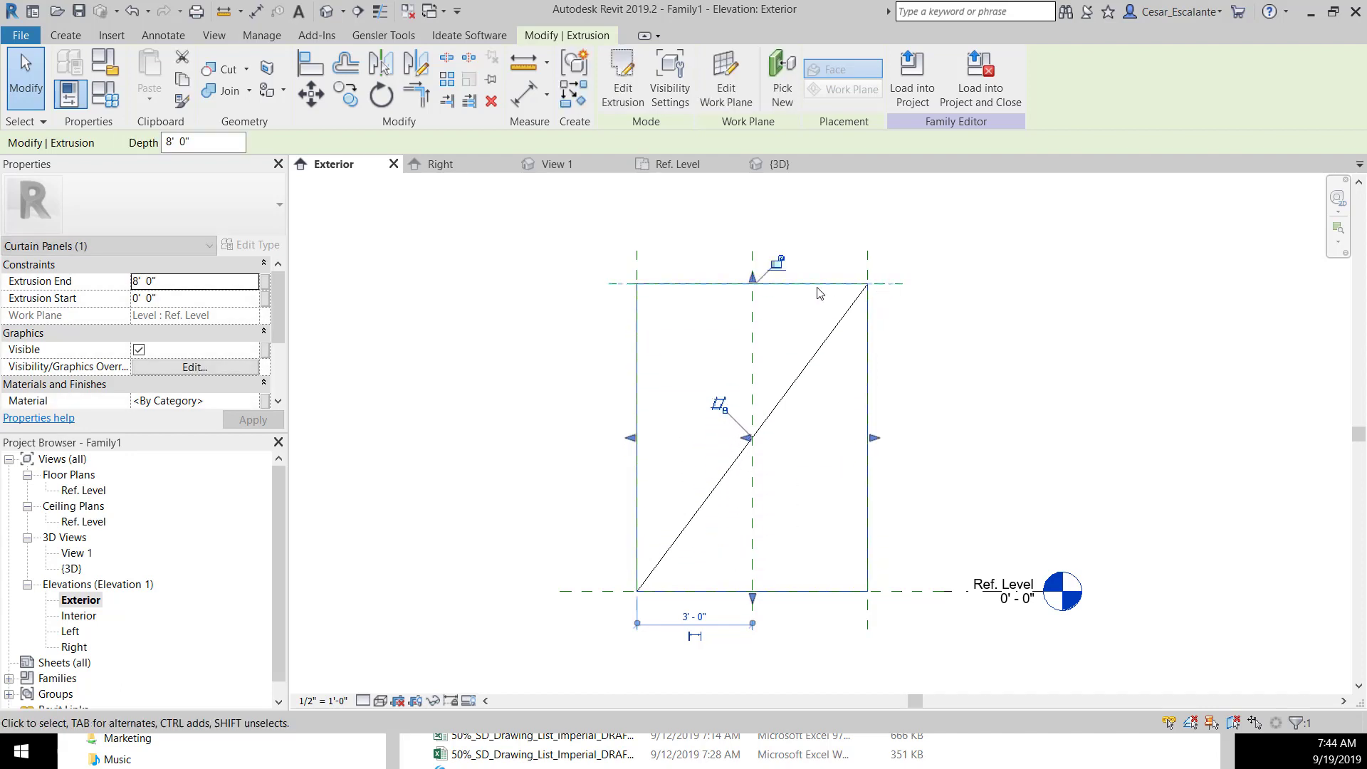
click(1102, 493)
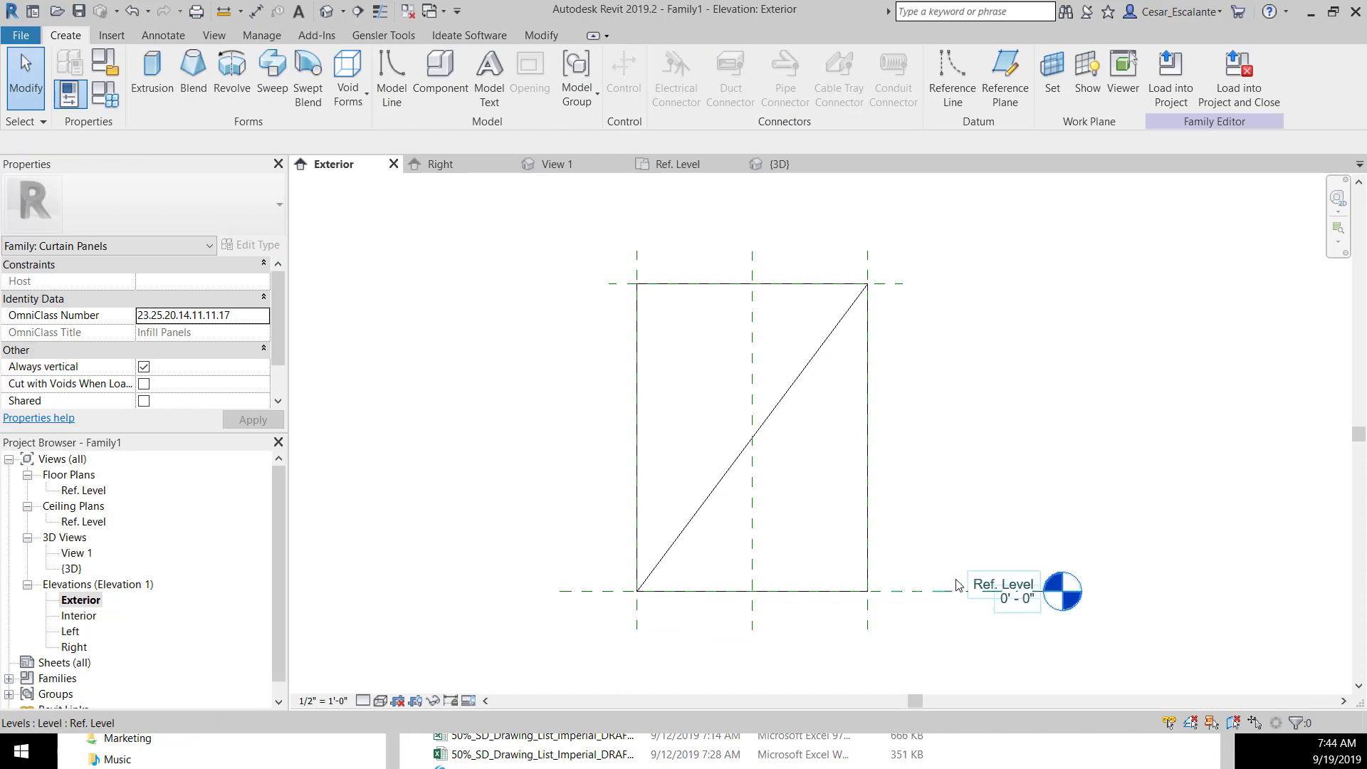
Flex the panel's width in the Exterior elevation by moving the rightmost vertical reference plane inward
click(867, 626)
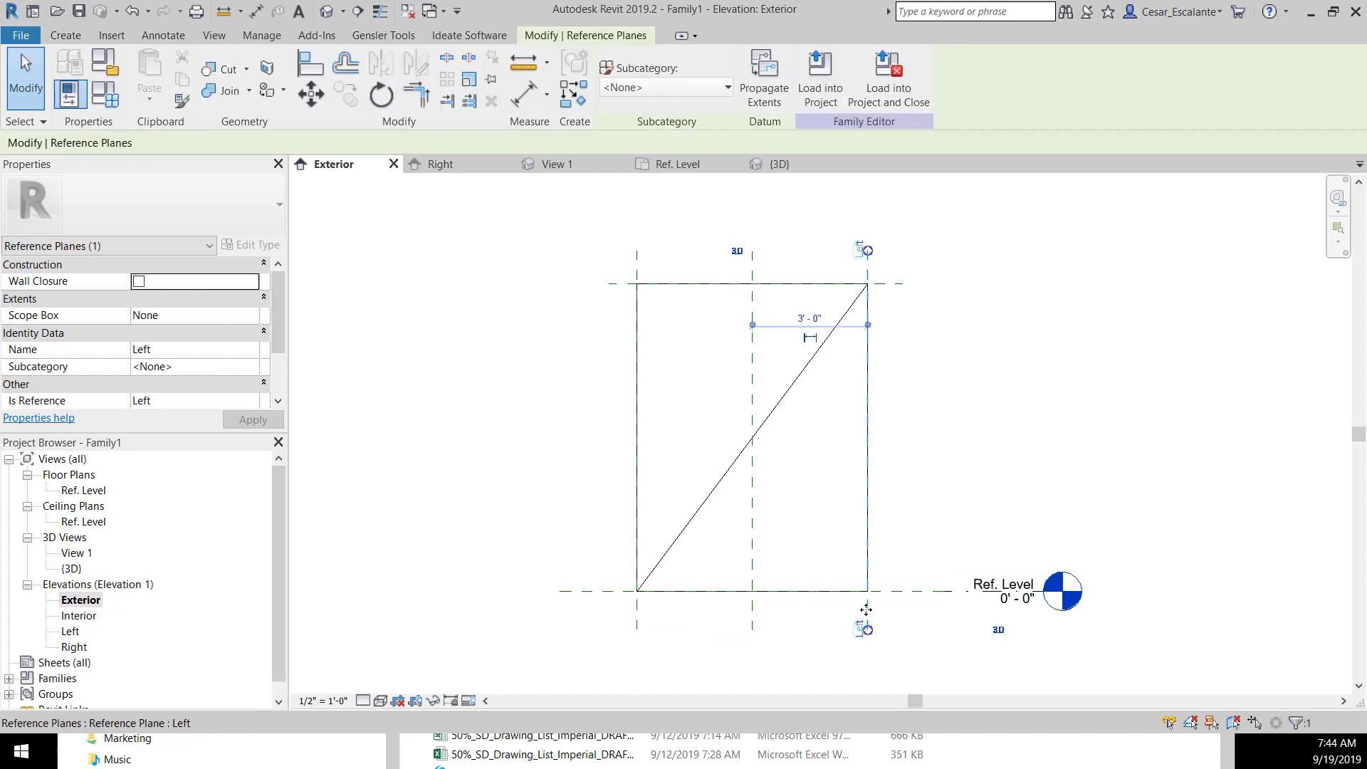
drag(910, 610, 835, 618)
click(924, 489)
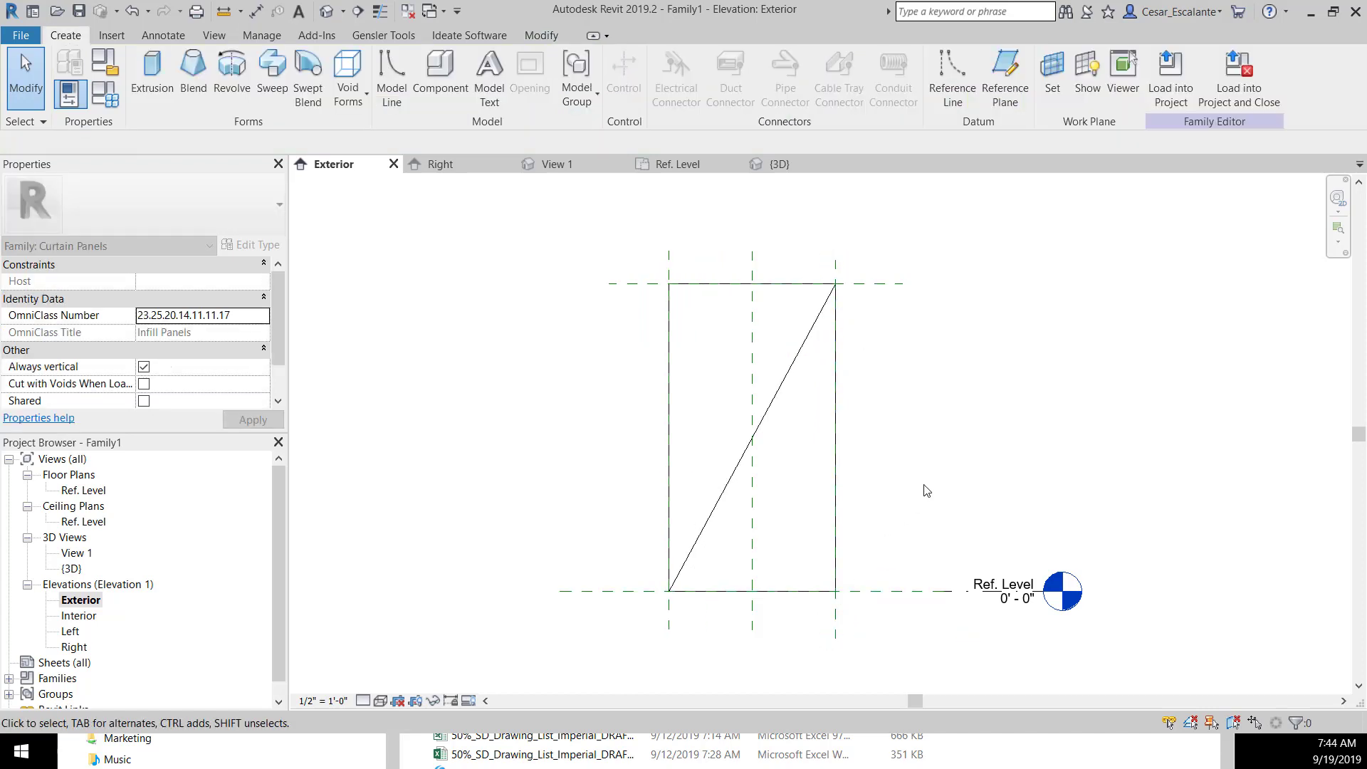
Start a second extrusion in the Ref. Level plan, sketching its full-thickness right edge and the upper edge across the panel's 4' 4" width
double_click(95, 491)
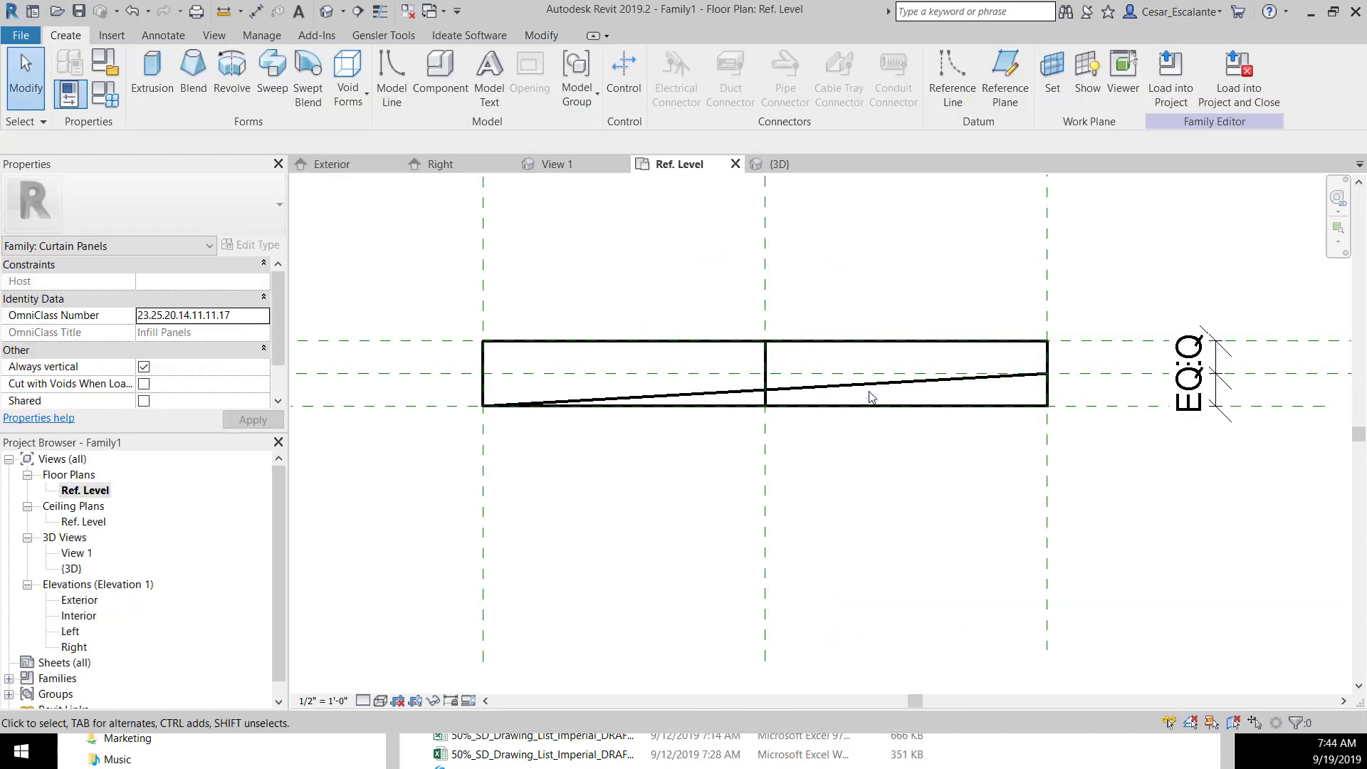
click(870, 388)
key(Escape)
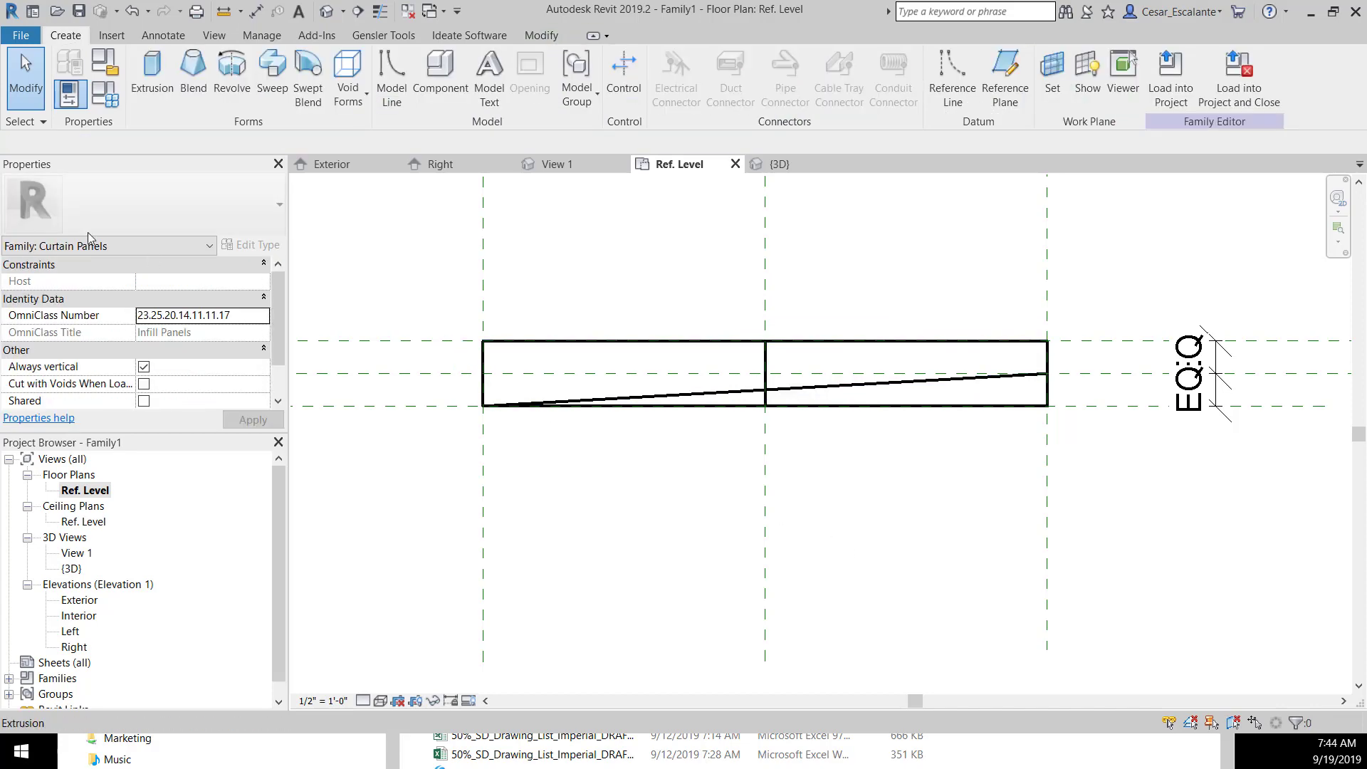
click(147, 80)
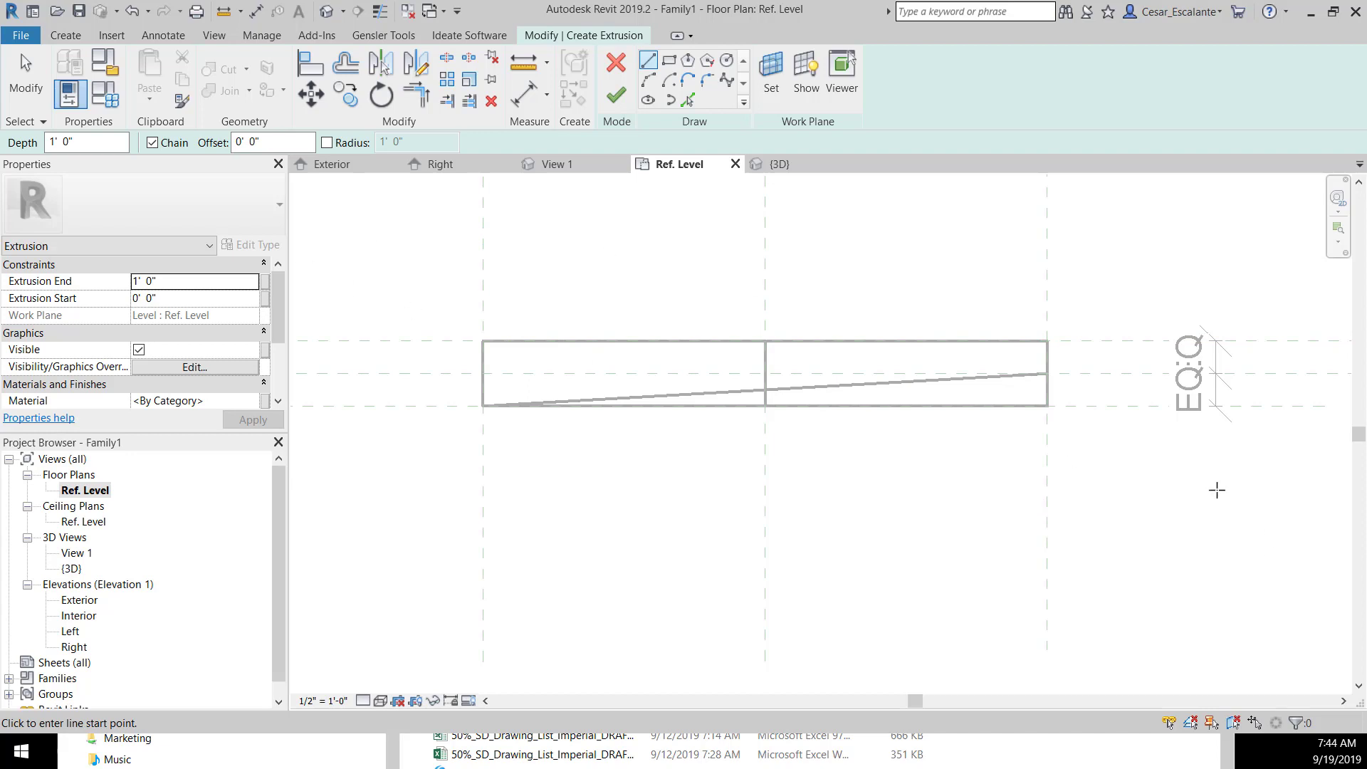
click(1047, 406)
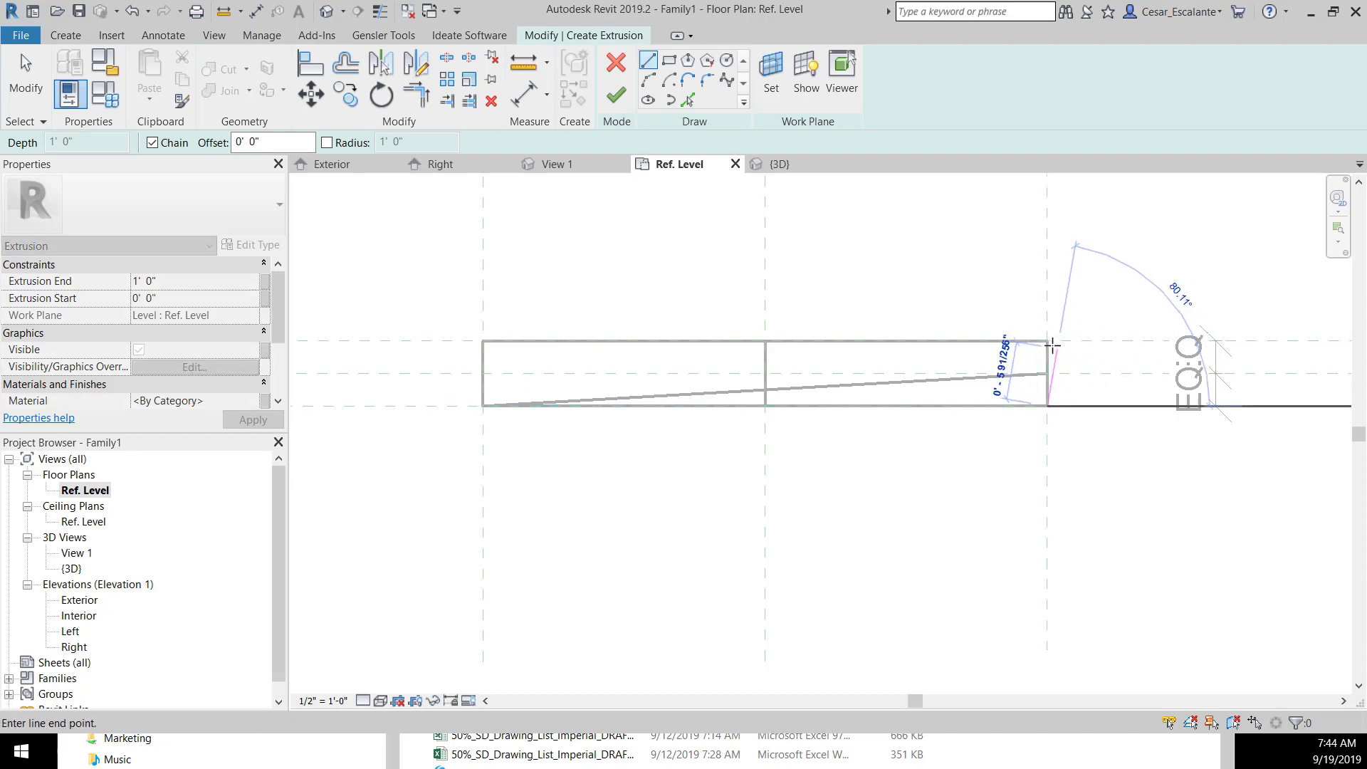
click(1048, 341)
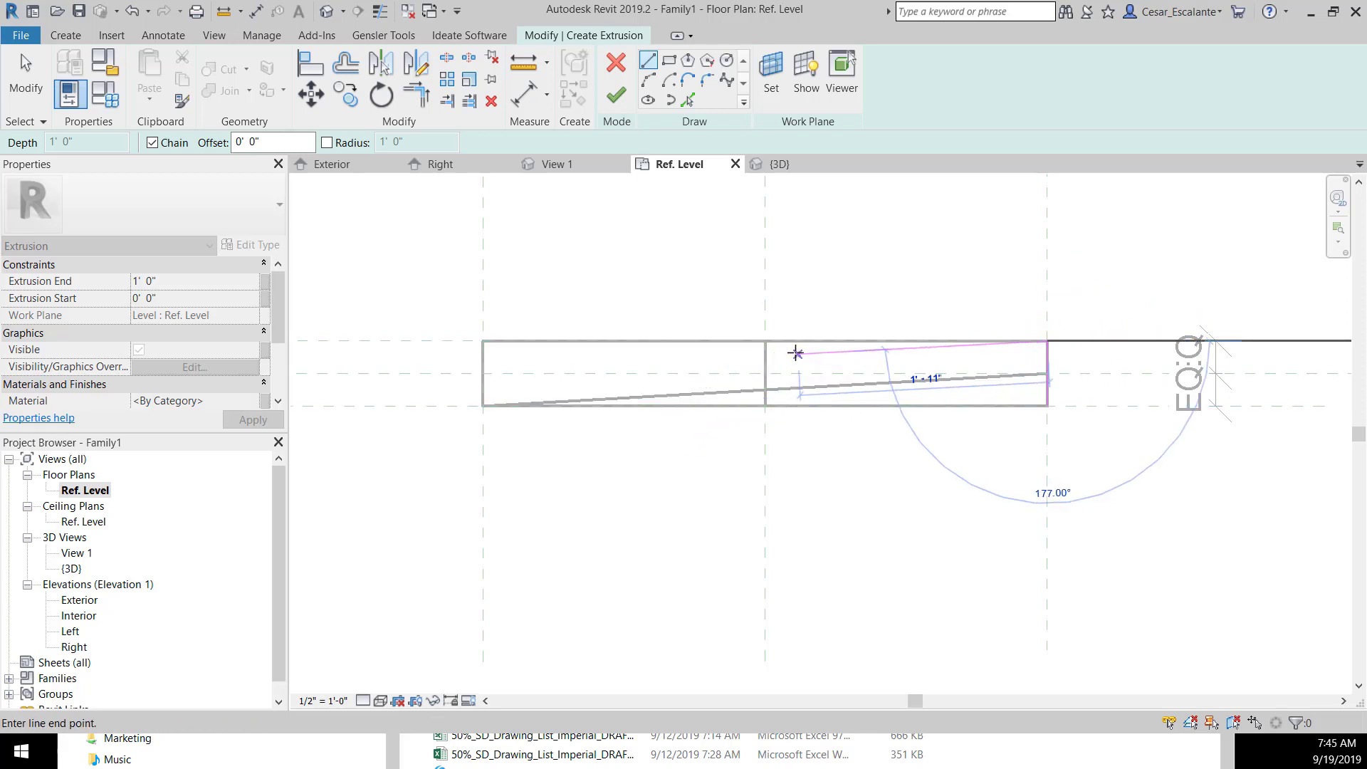
key(s)
key(i)
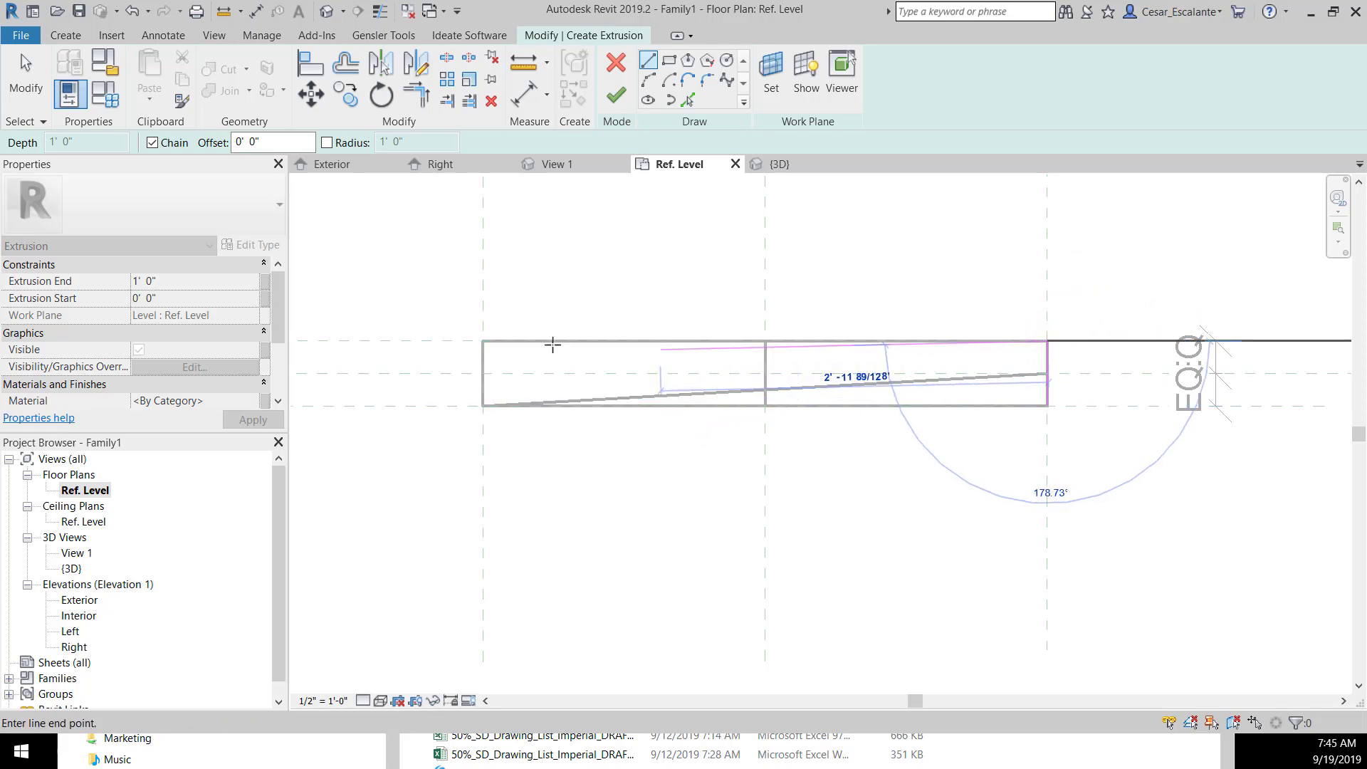
click(482, 341)
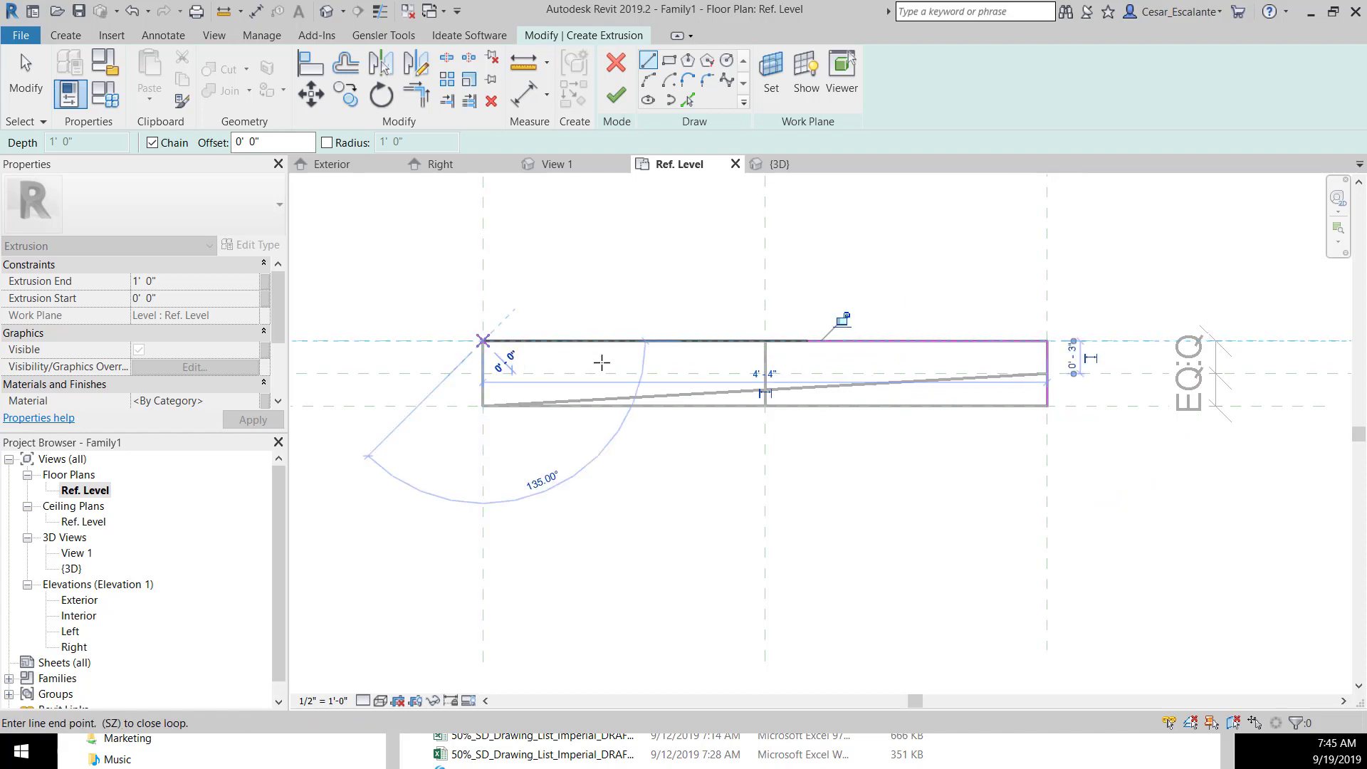
Close the profile along the left side to the centre plane and diagonally to the lower-right corner, finishing the extrusion at 1' 0" depth
key(s)
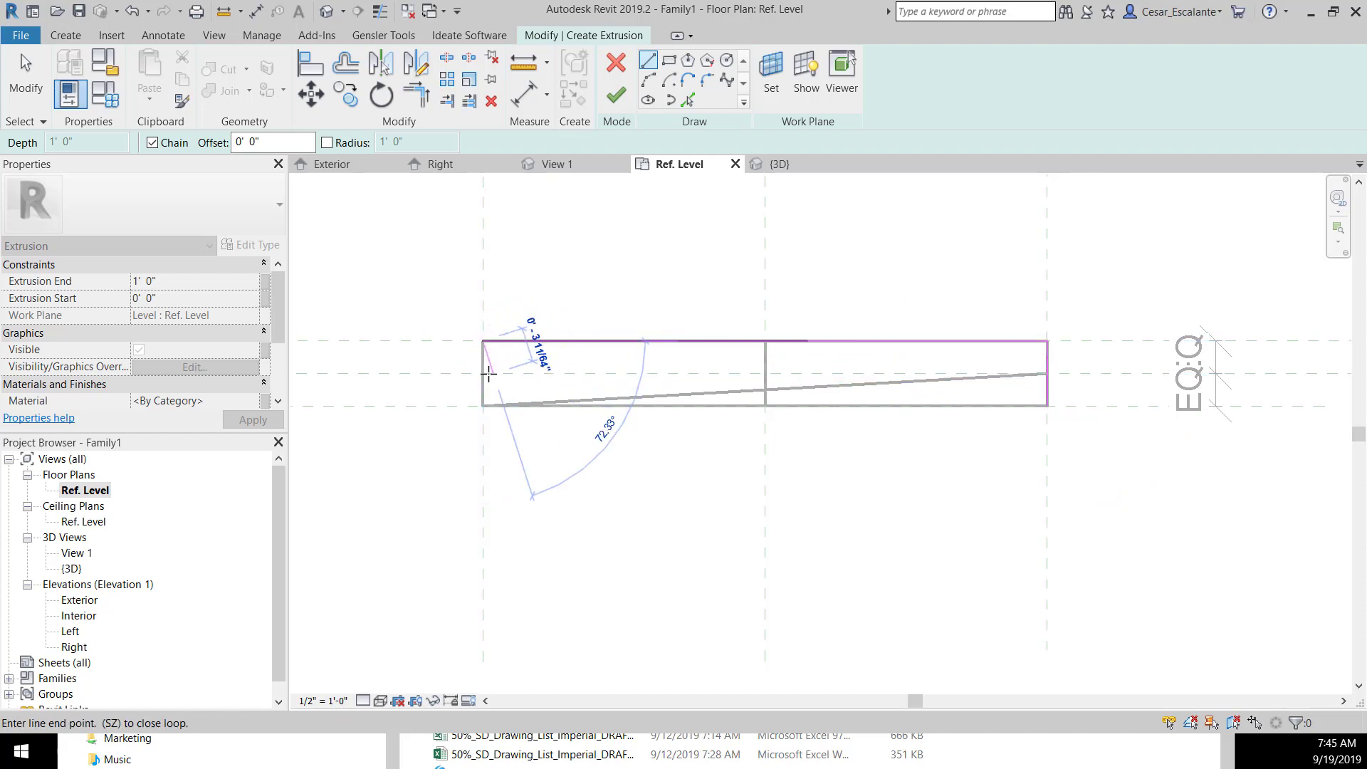
key(i)
click(483, 372)
key(s)
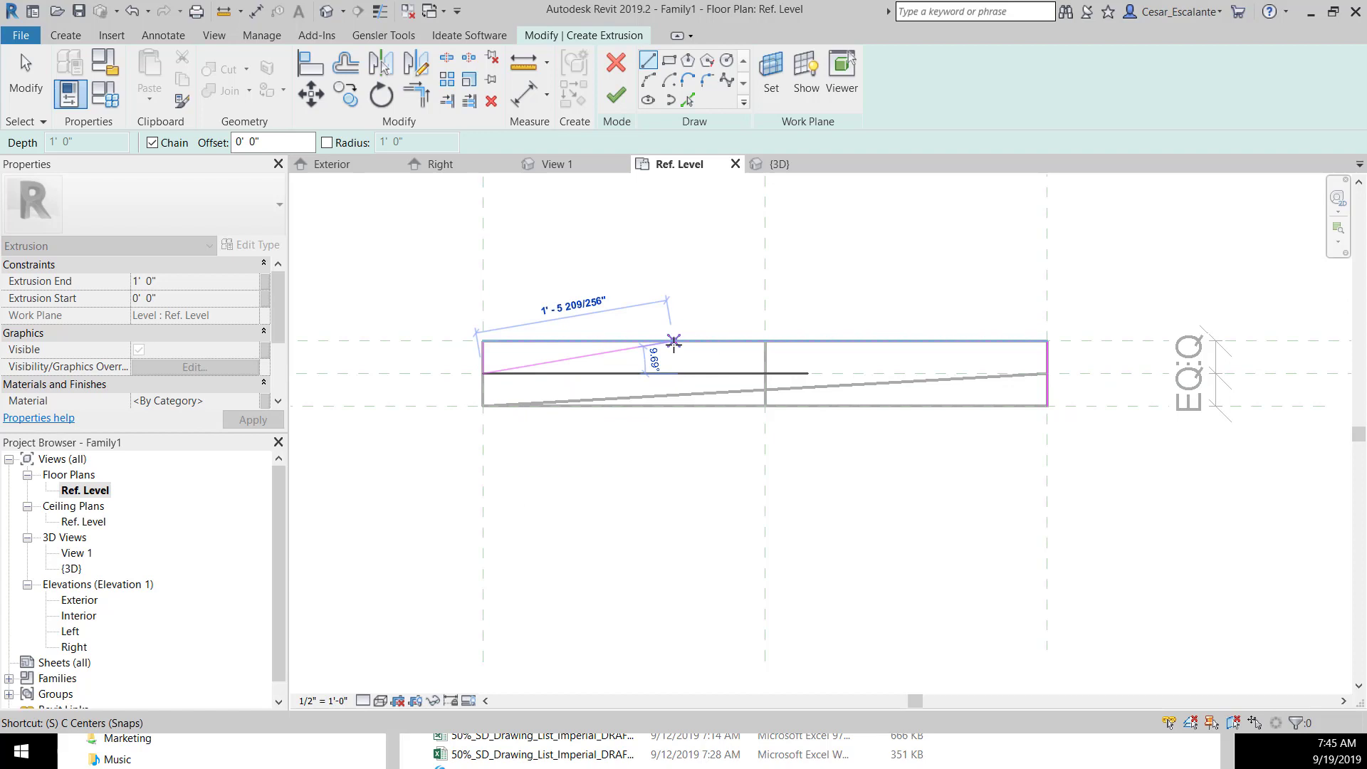
key(i)
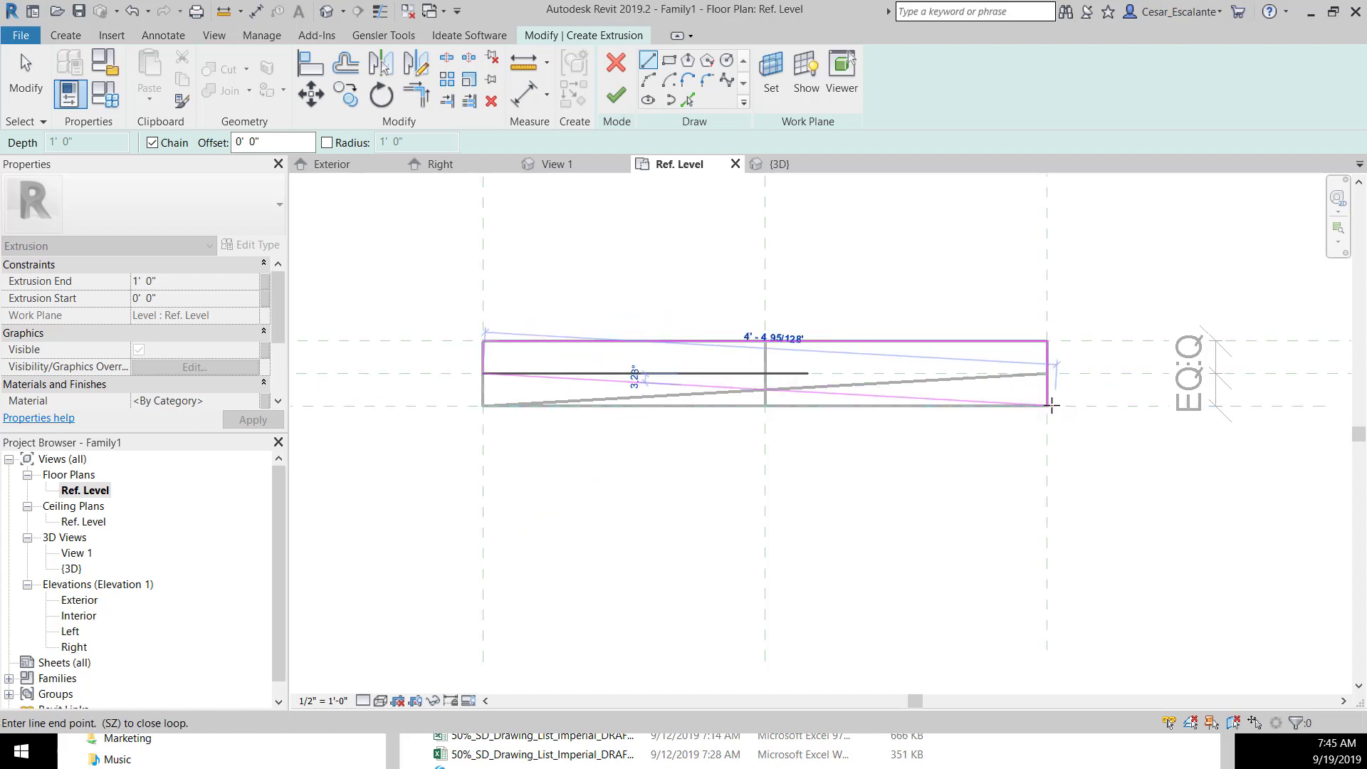
click(1048, 405)
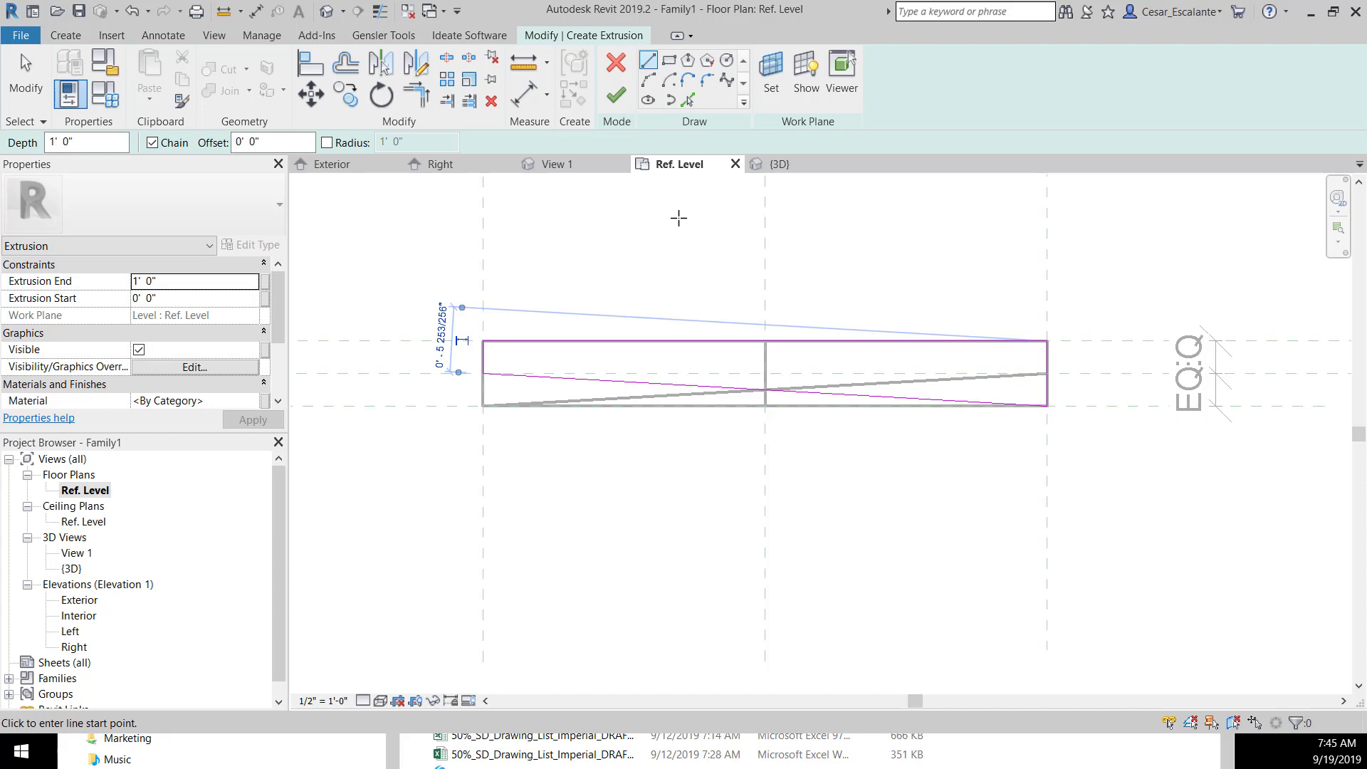
click(633, 106)
click(602, 539)
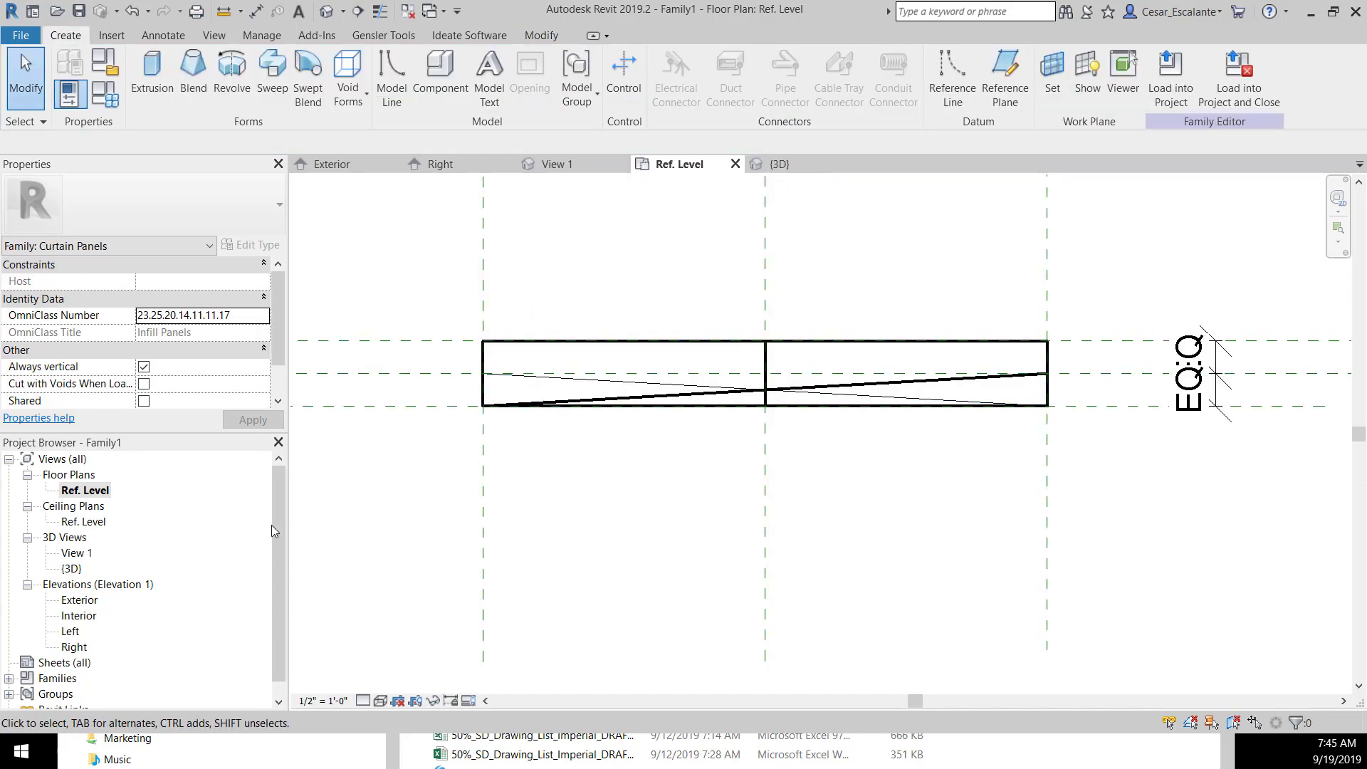
Stretch the top of the new tapered extrusion to the top reference plane in the Exterior elevation
double_click(77, 601)
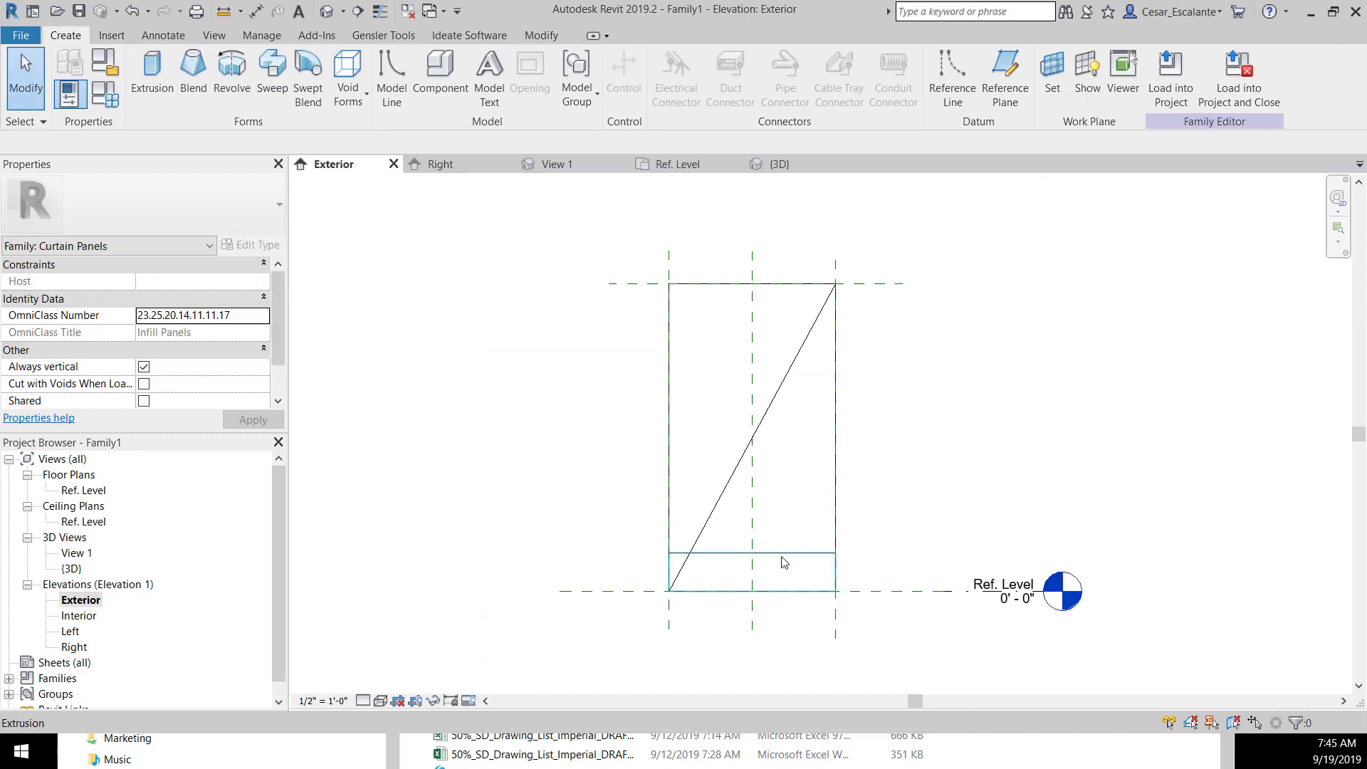
click(793, 554)
drag(793, 554, 866, 284)
click(922, 369)
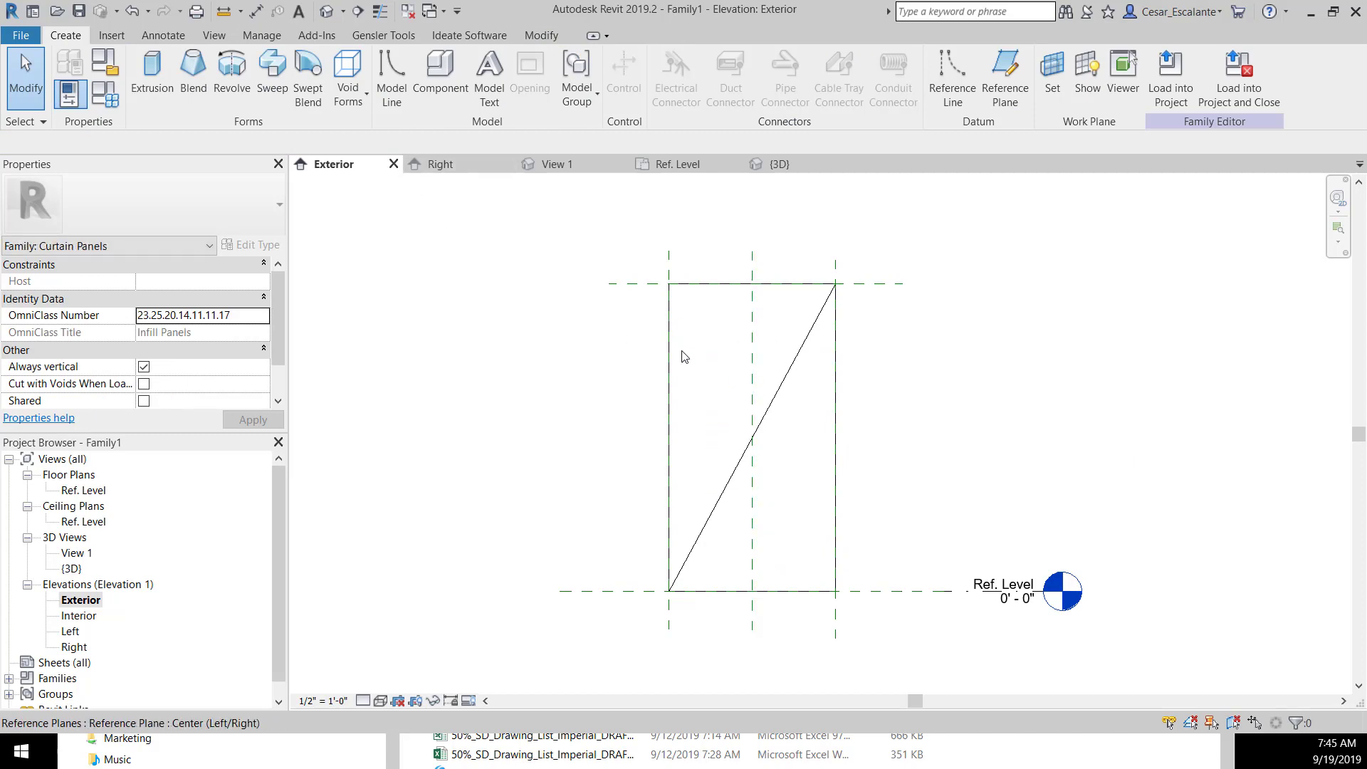
Convert the tapered extrusion that narrows to the centre plane at its left end from solid to void in the 3D view
click(326, 11)
shift+middle_drag(1111, 476, 997, 556)
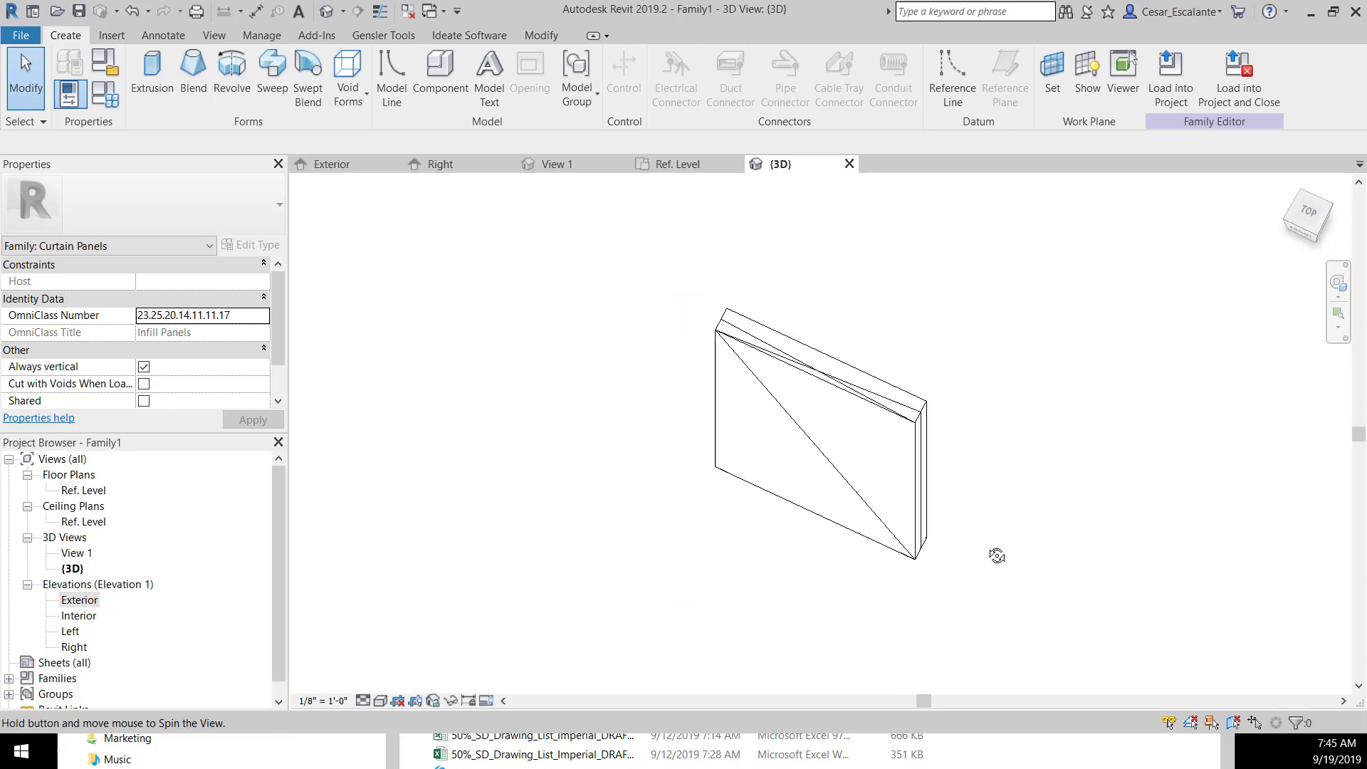
scroll(812, 313, up, 3)
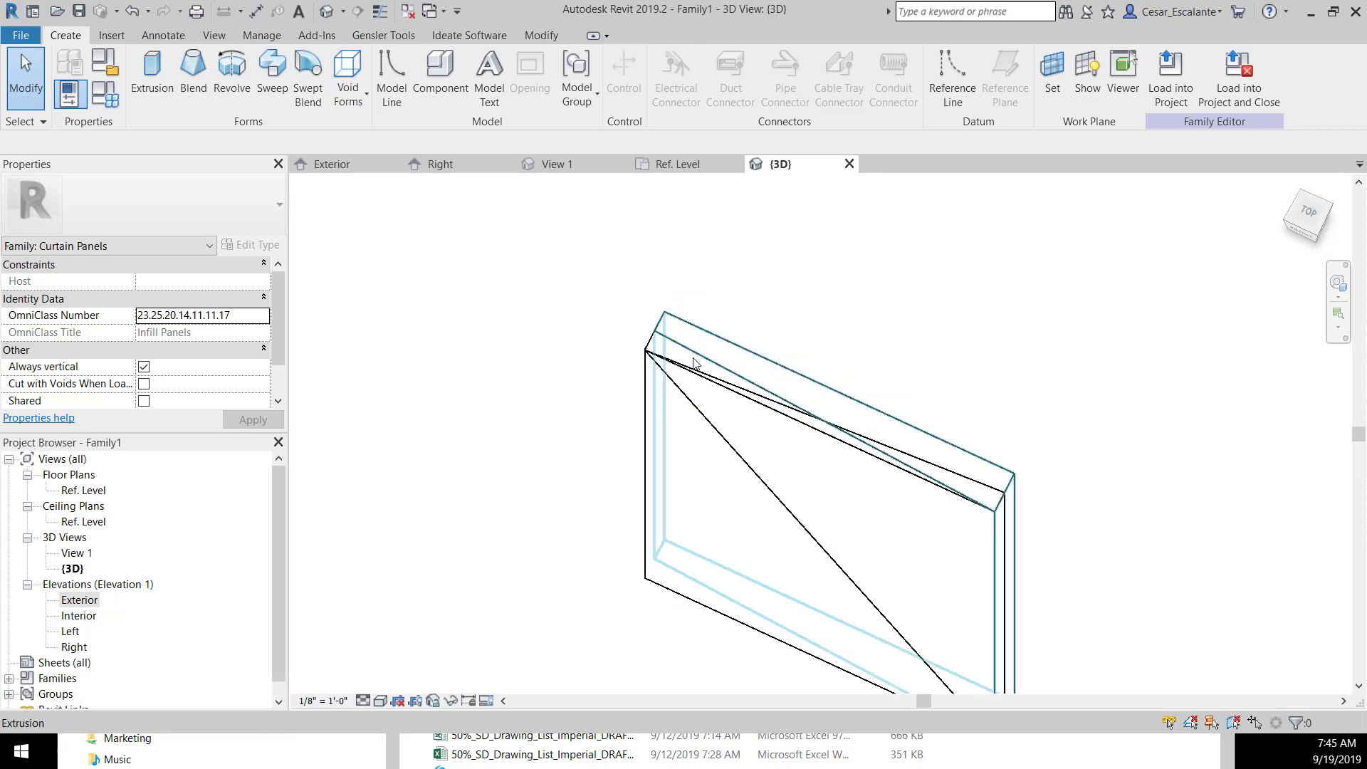
scroll(1003, 523, up, 2)
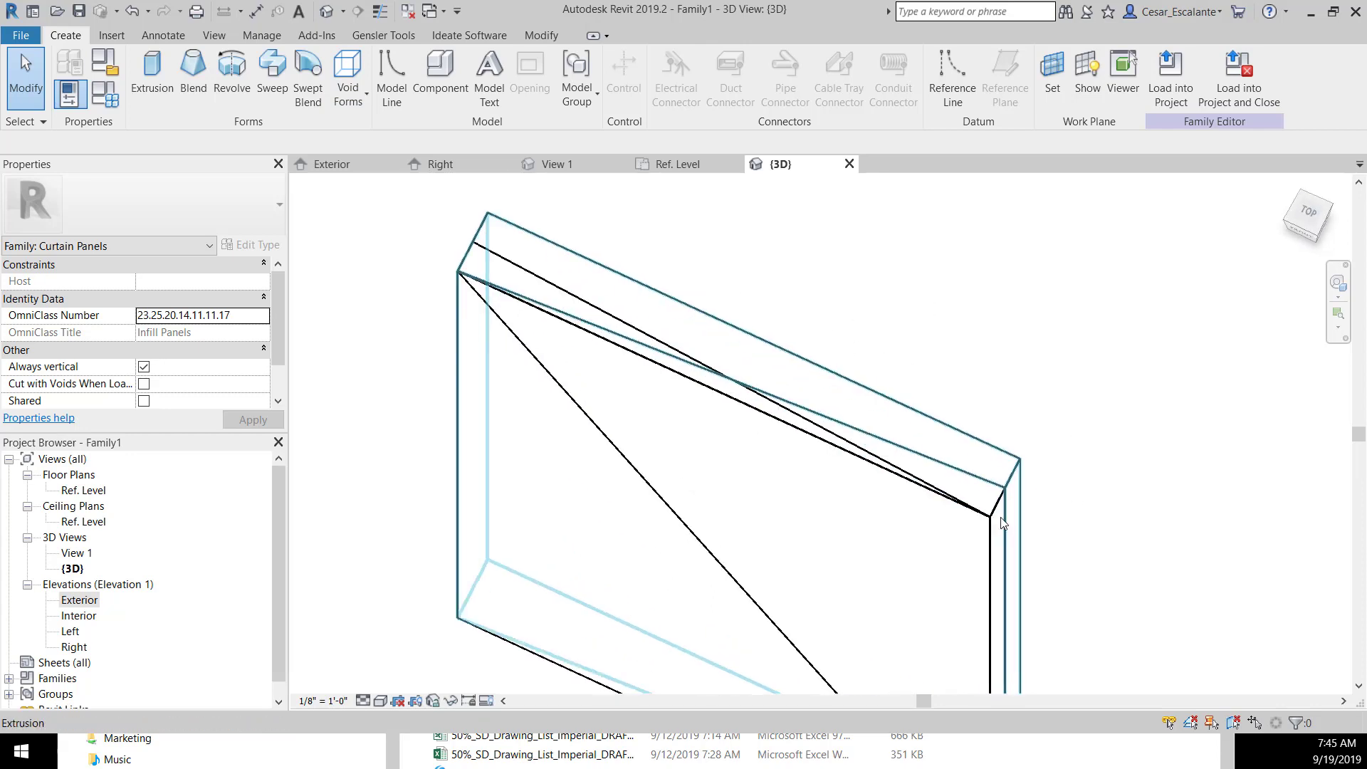
click(583, 305)
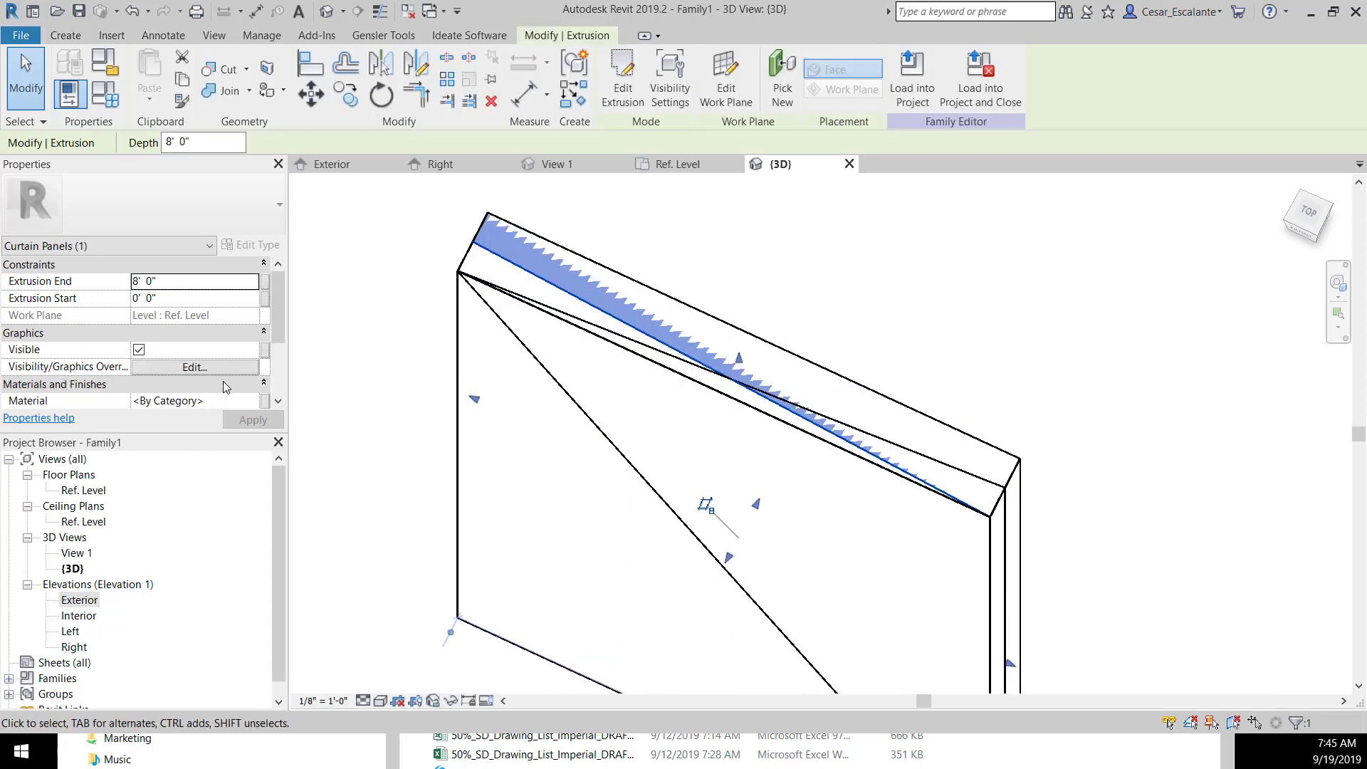
scroll(223, 387, down, 2)
click(237, 368)
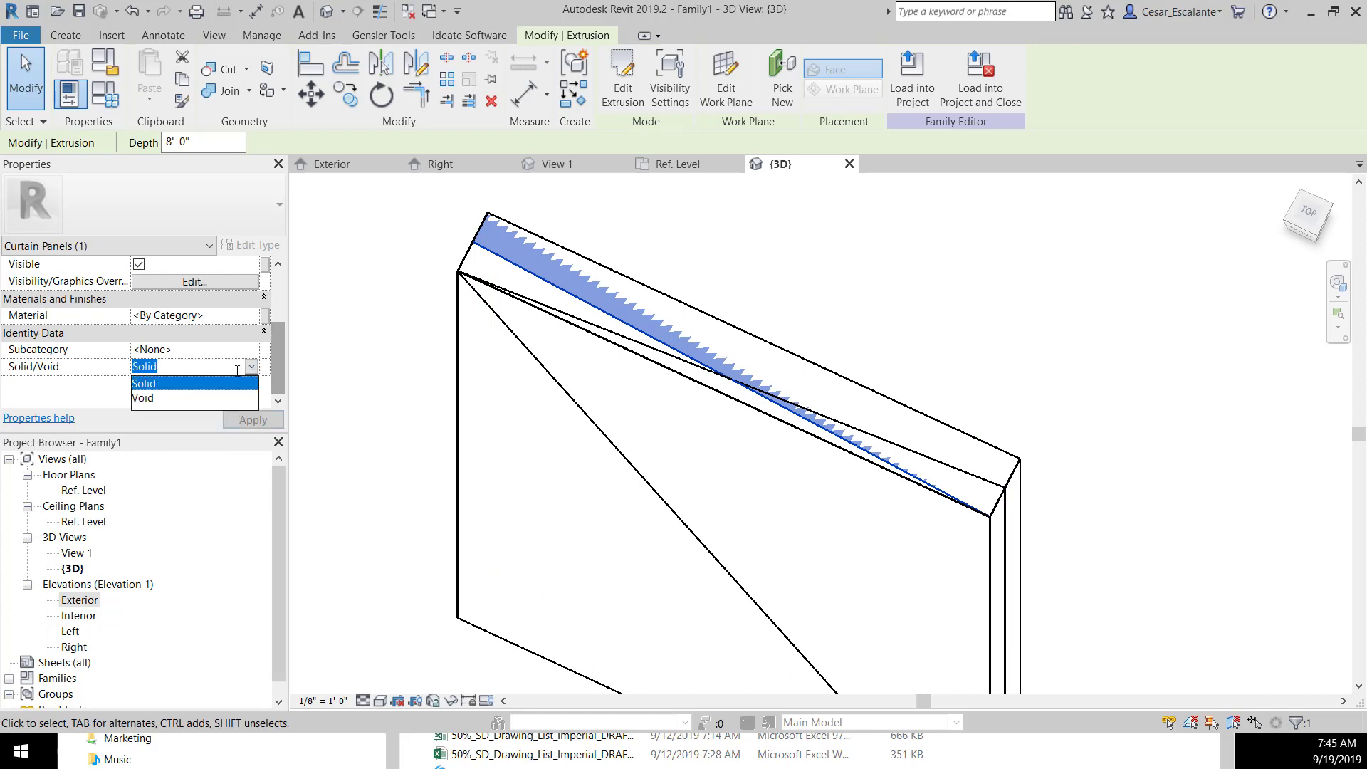
click(143, 398)
click(247, 420)
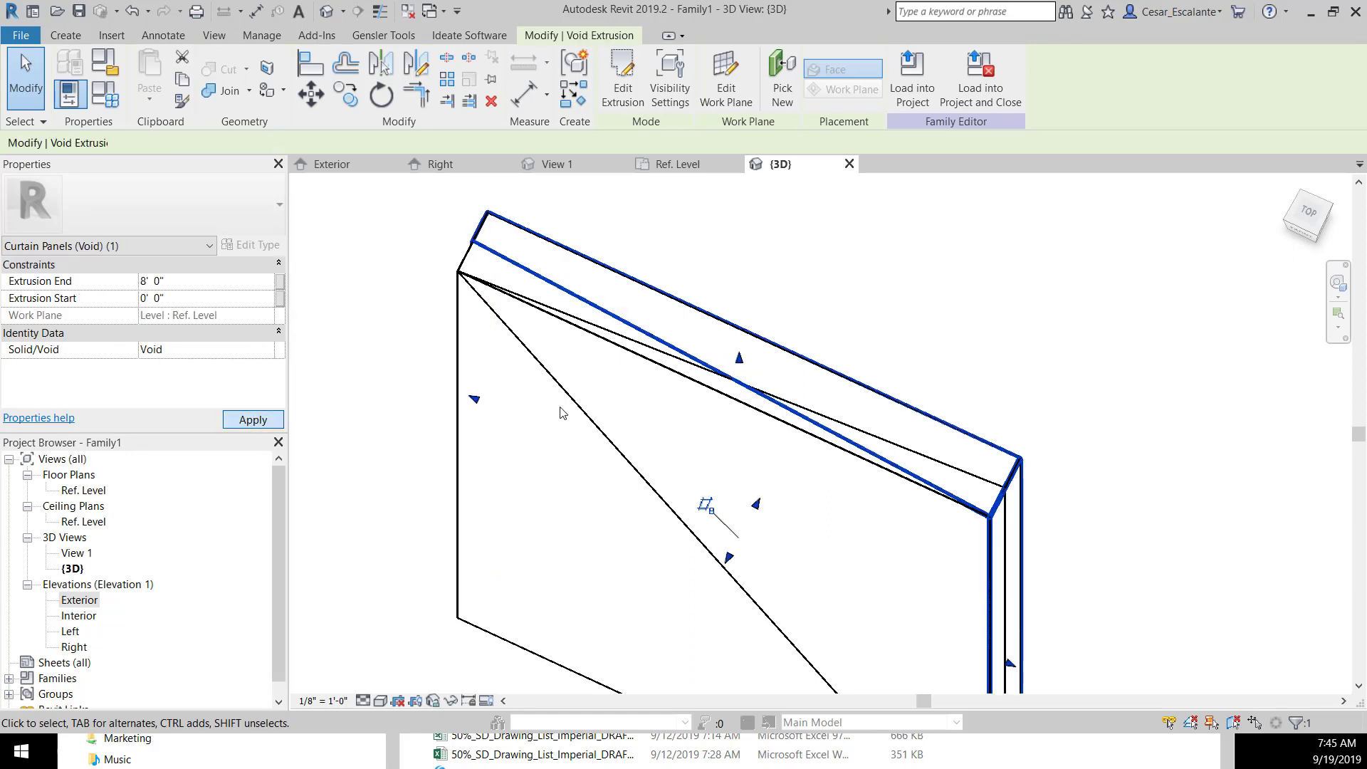
click(999, 370)
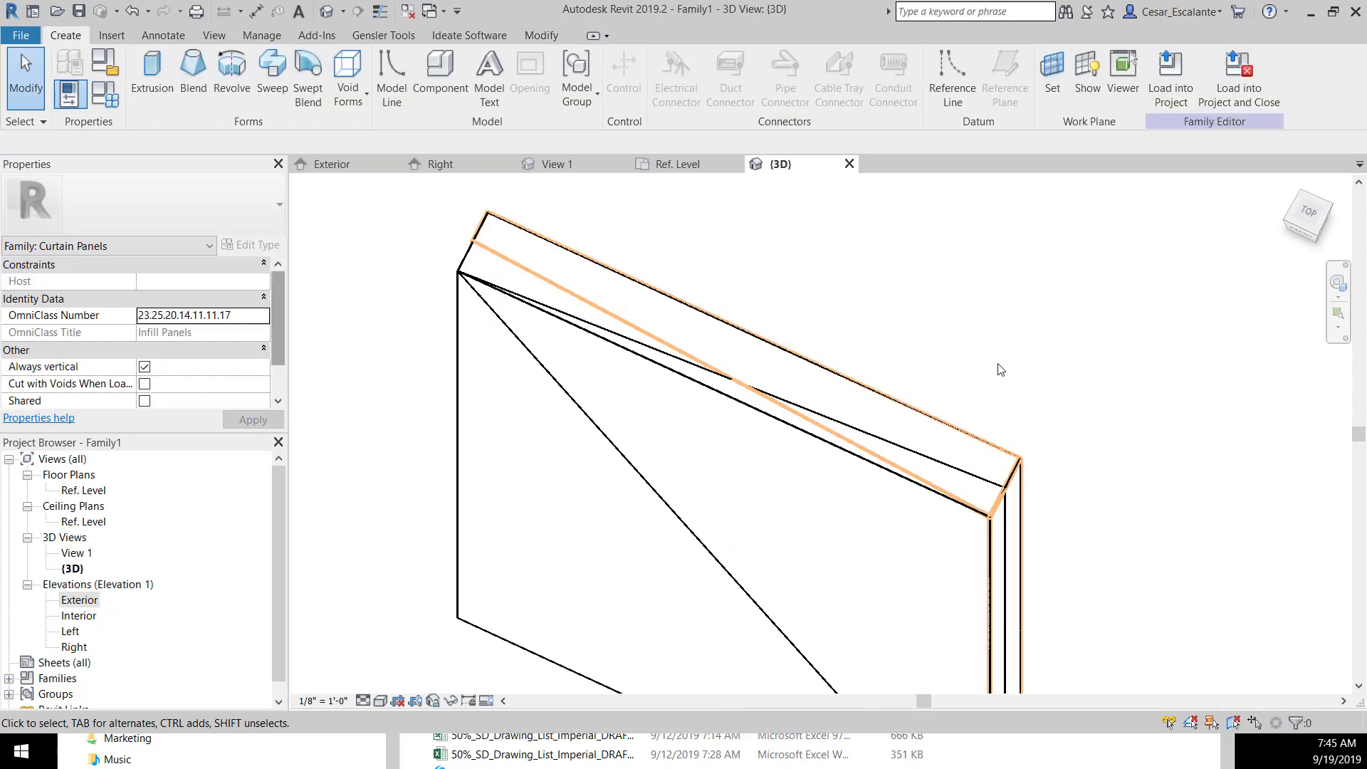
Convert the other tapered extrusion, which narrows to the centre plane at its right end, from solid to void
click(460, 273)
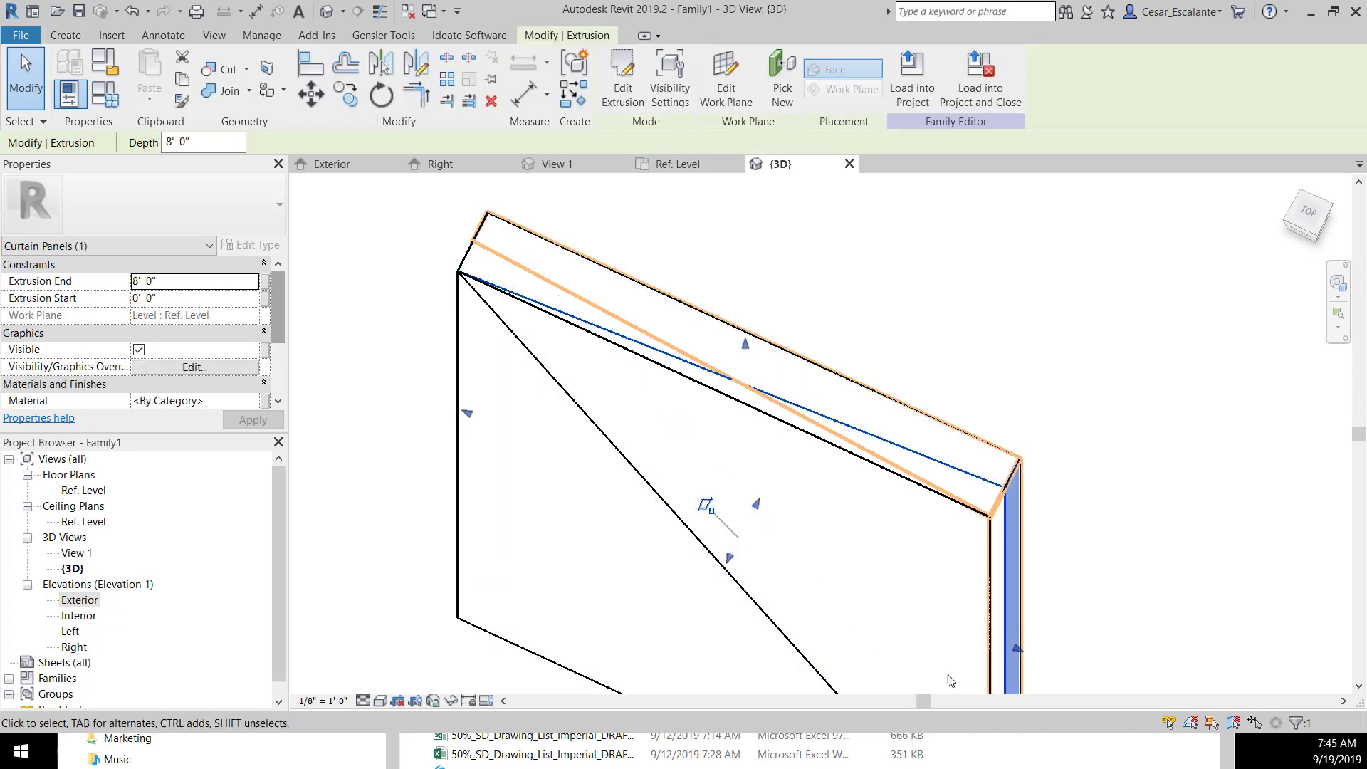
scroll(280, 332, down, 2)
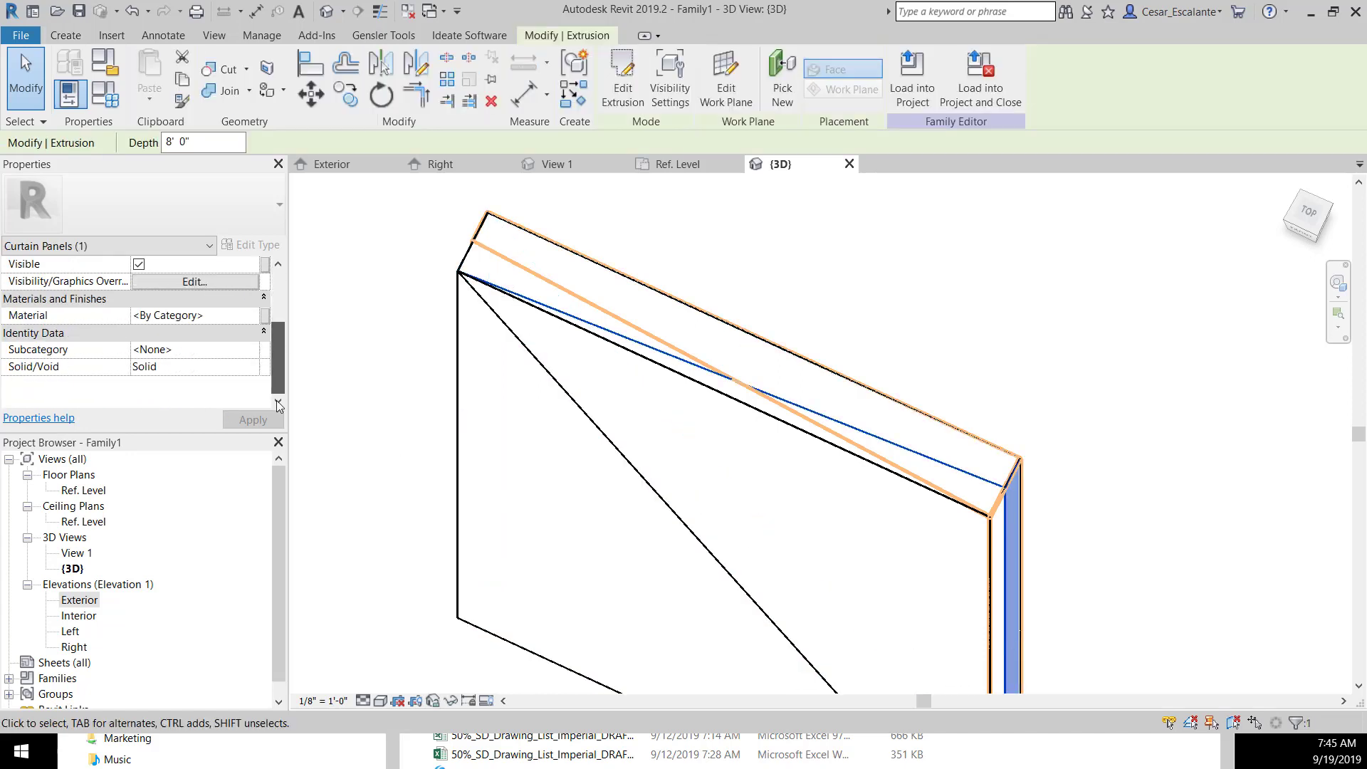
click(192, 366)
click(198, 398)
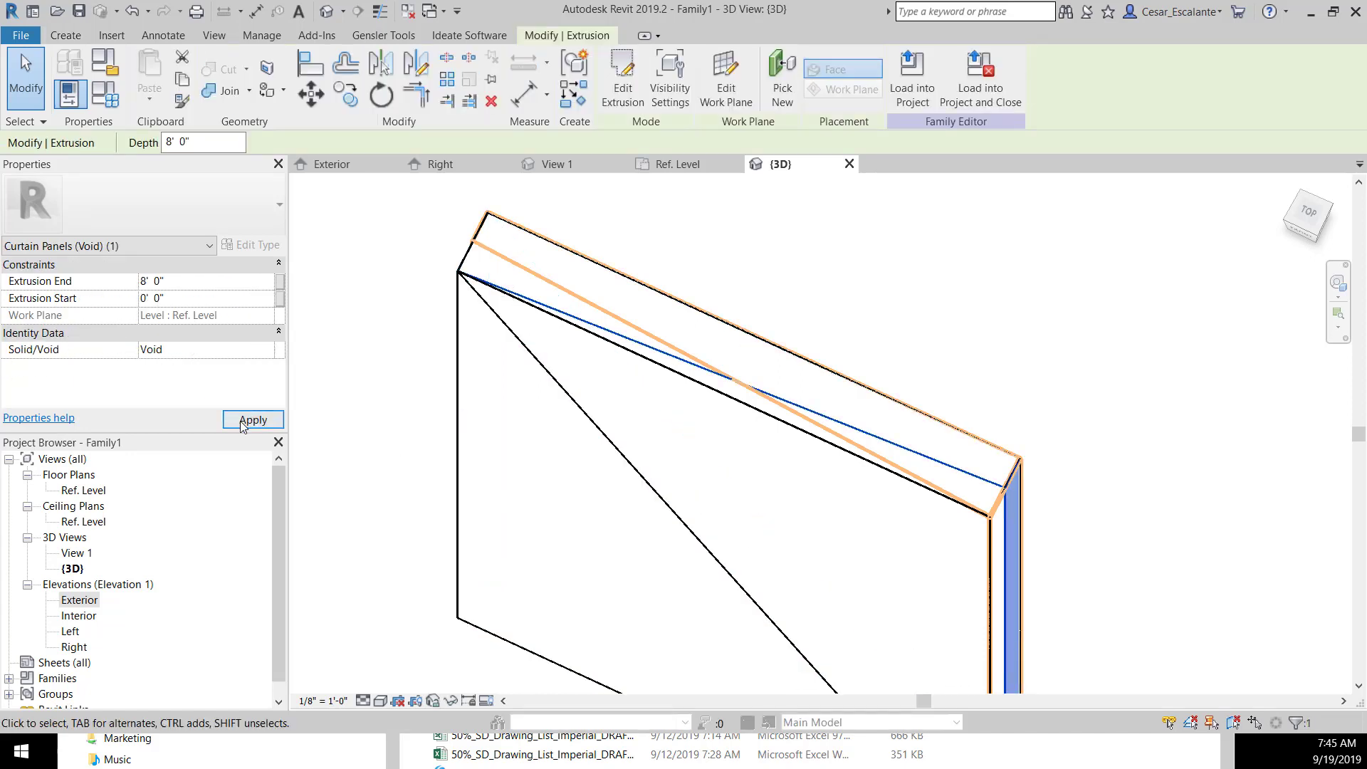
click(253, 419)
click(1144, 358)
Cut the triangular extrusion above the diagonal with the void extrusion that narrows toward its right end
scroll(975, 363, down, 3)
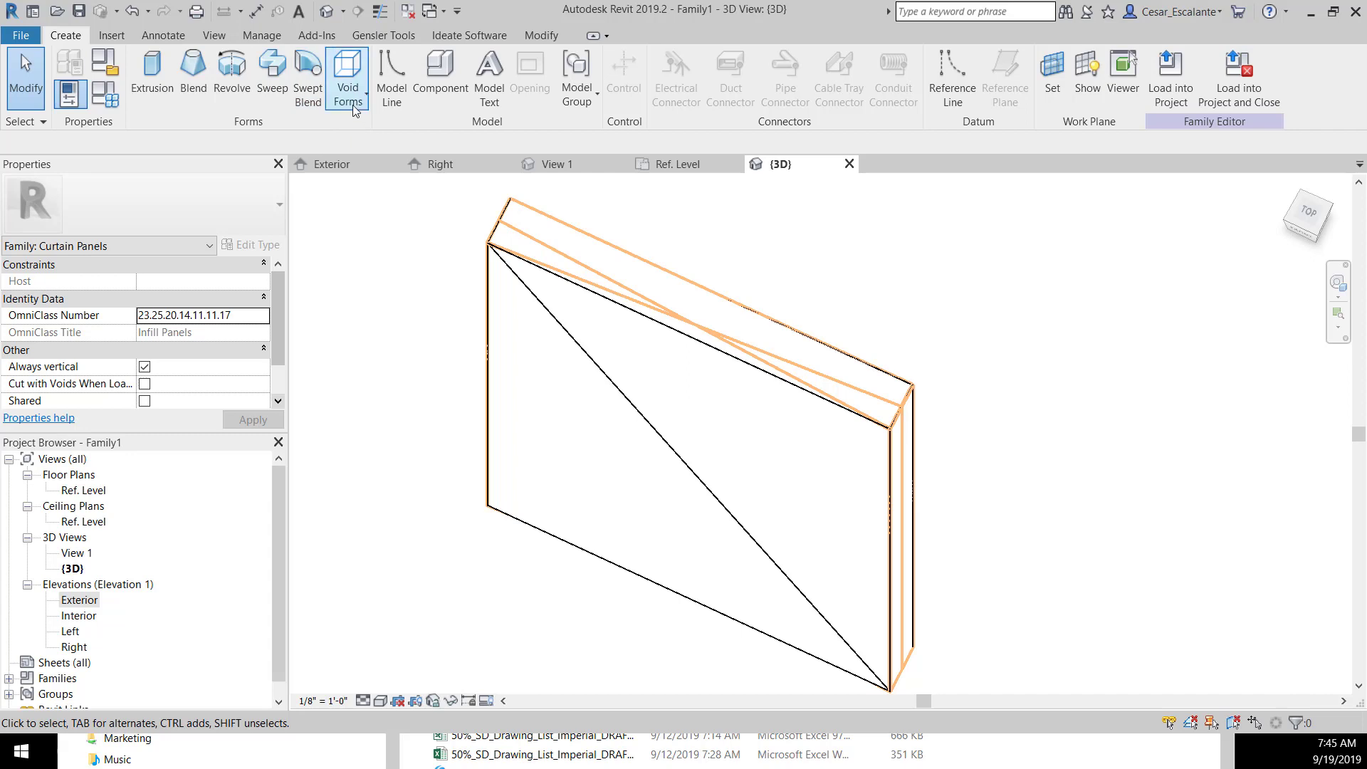
click(545, 35)
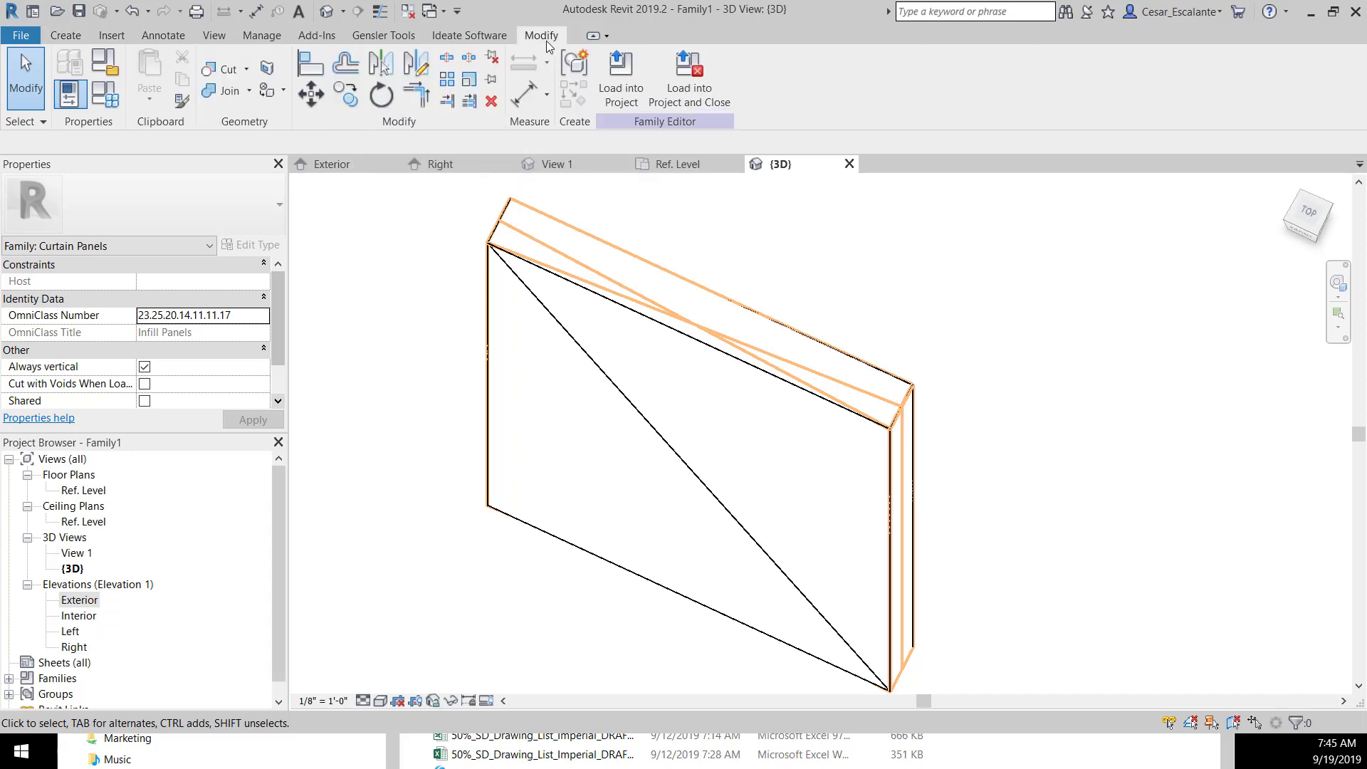
click(225, 71)
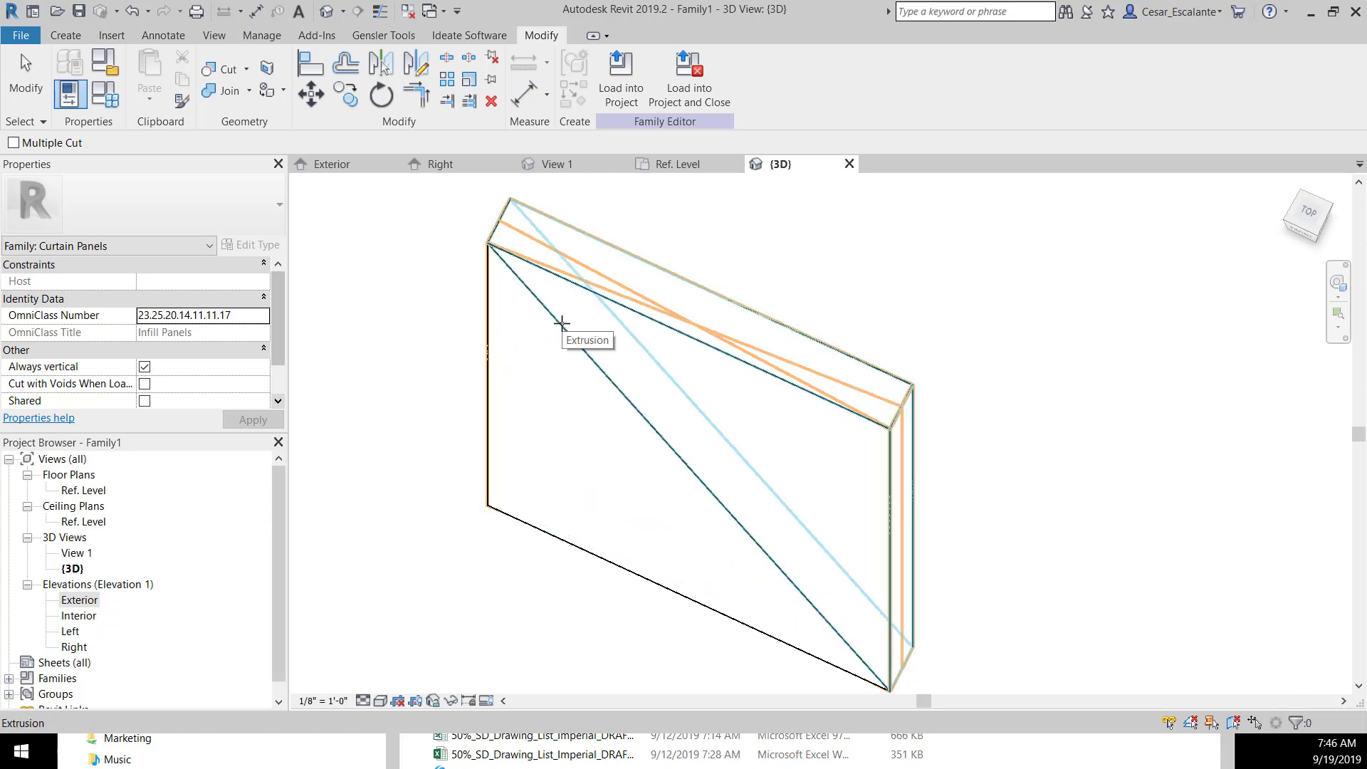
click(561, 323)
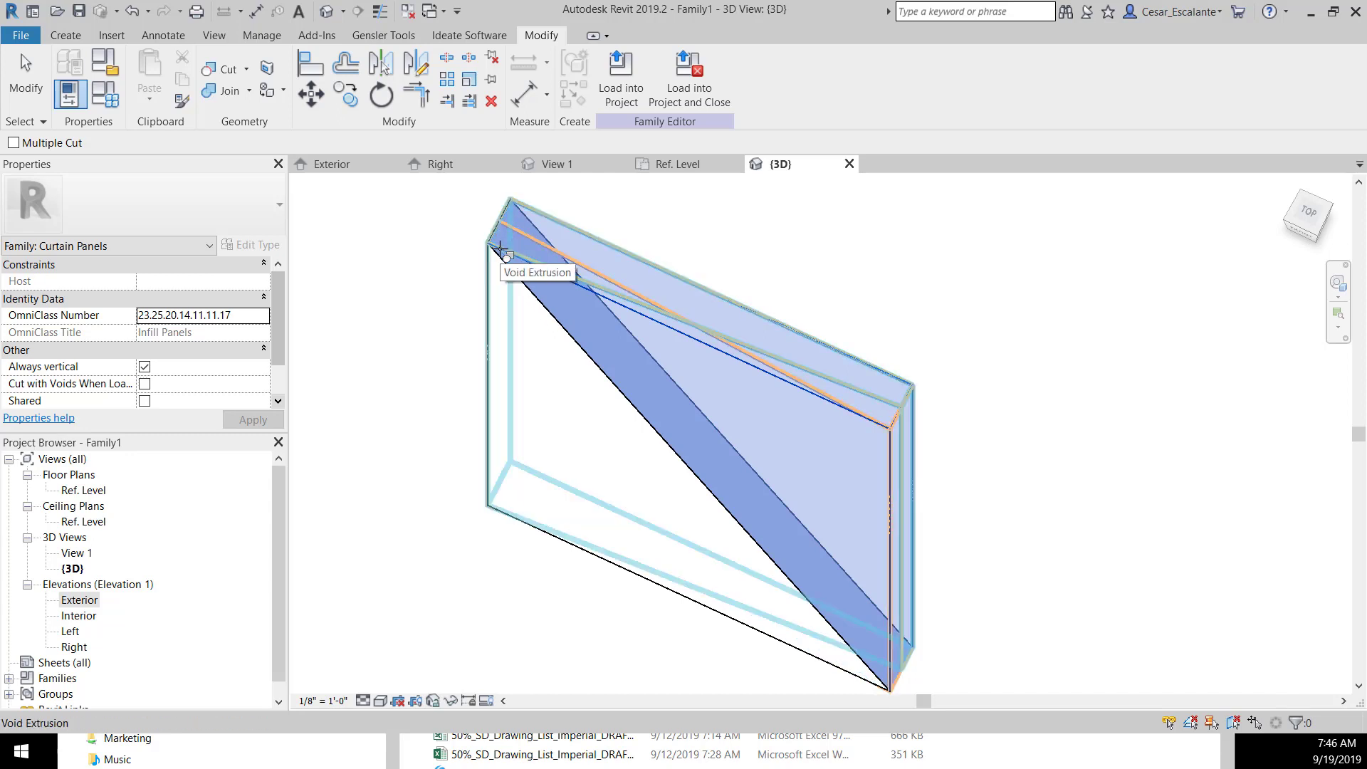
click(500, 247)
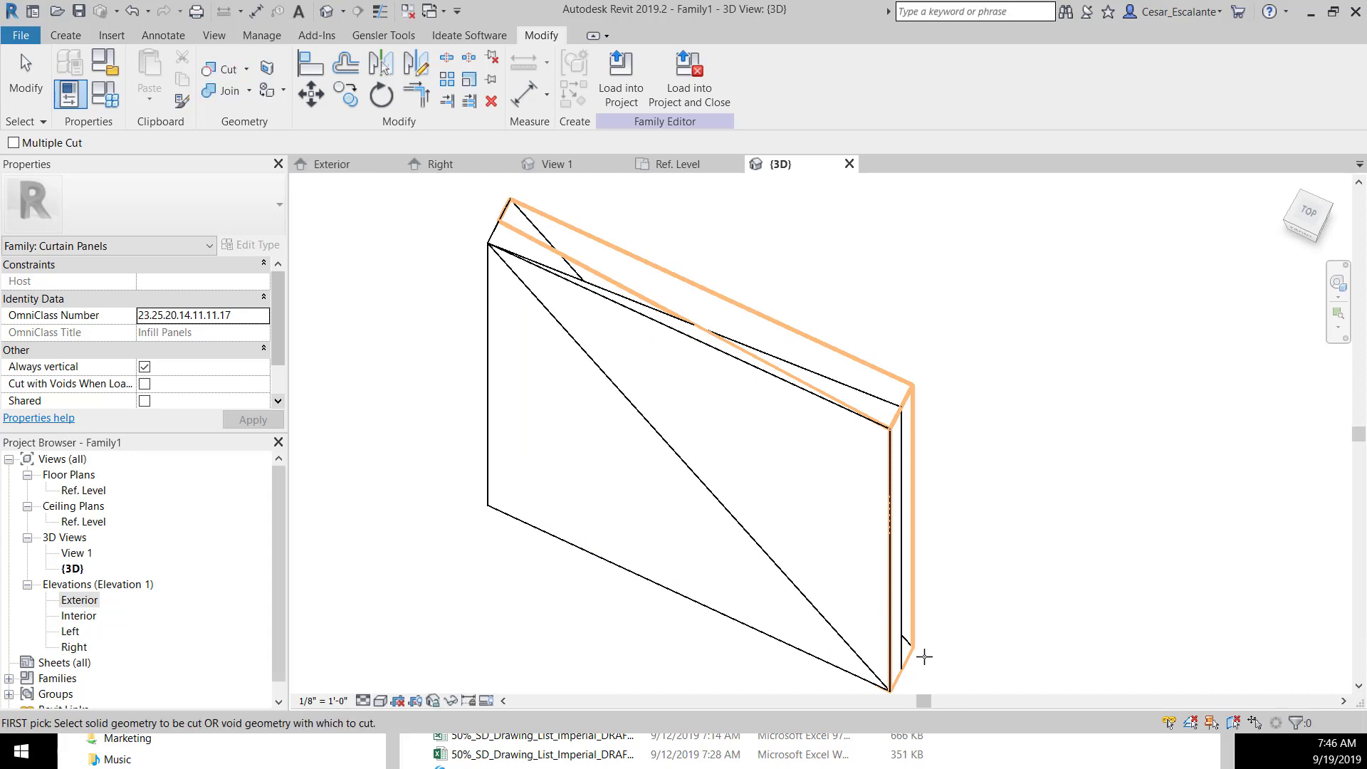
Cut the other triangular extrusion, below the diagonal, with the remaining tapered void extrusion, working from the panel's opposite side
click(909, 639)
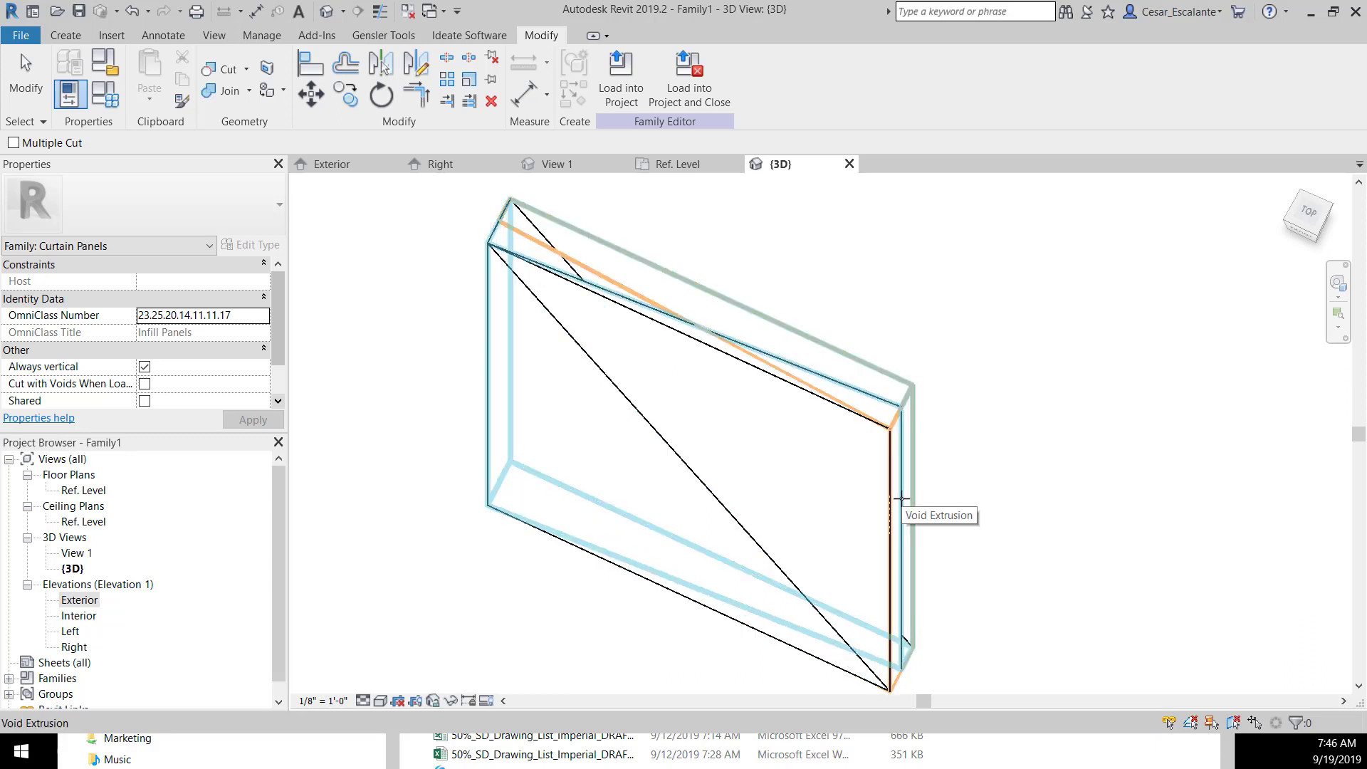
click(901, 498)
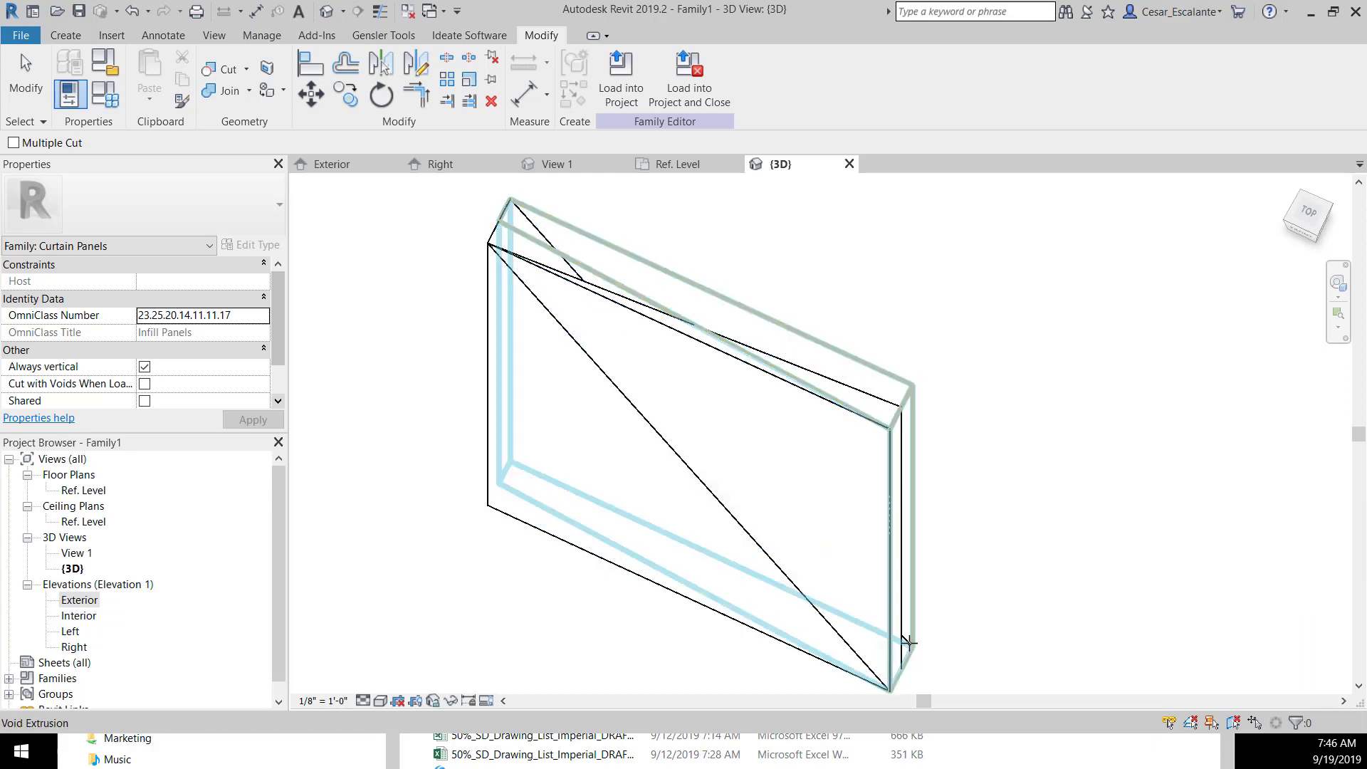
scroll(857, 360, up, 3)
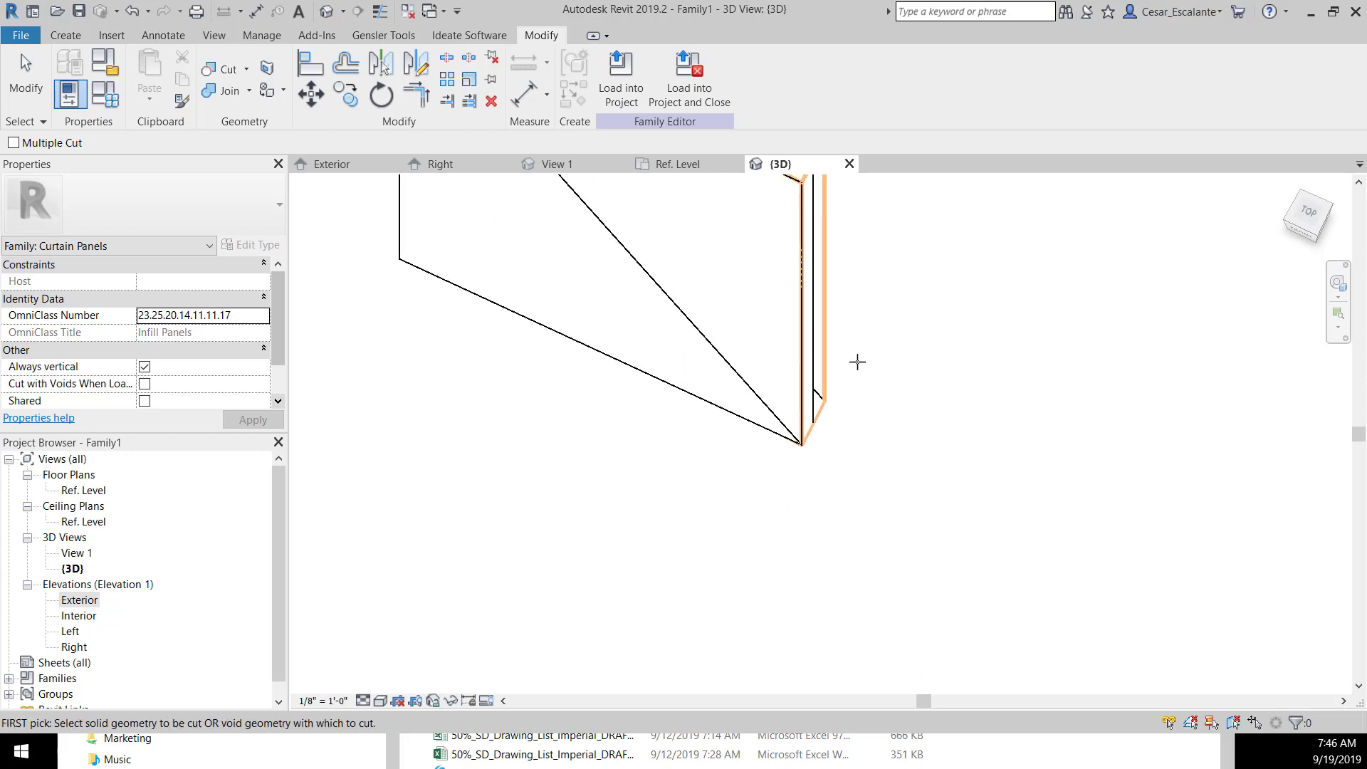
shift+middle_drag(857, 360, 705, 504)
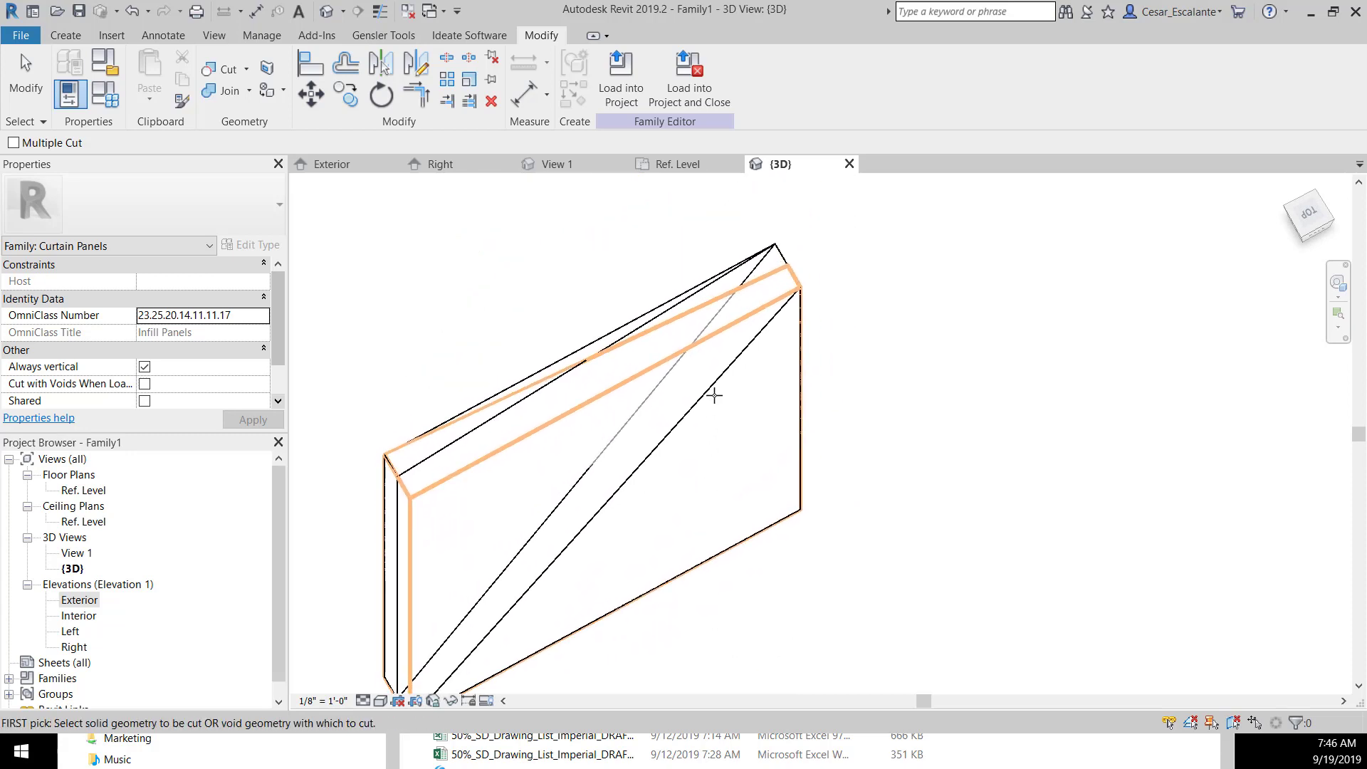
click(710, 389)
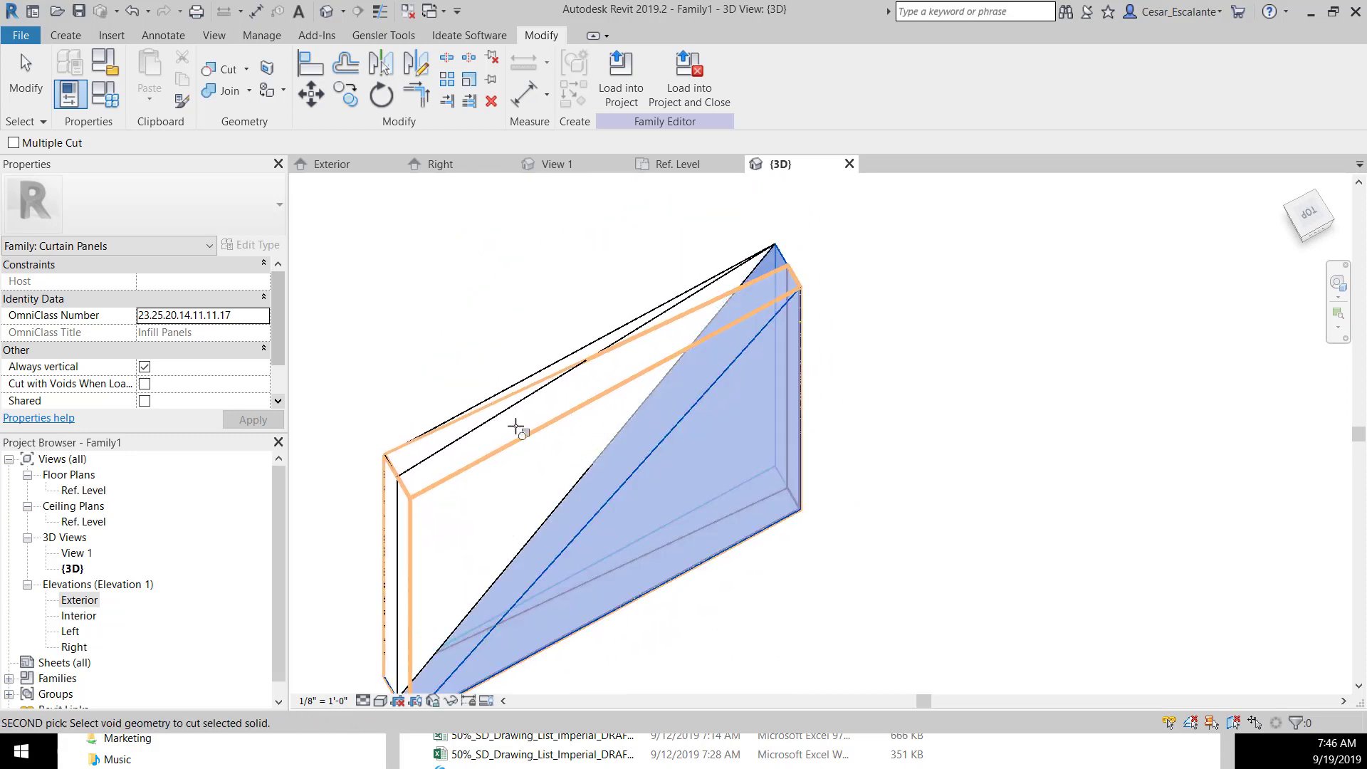
click(517, 429)
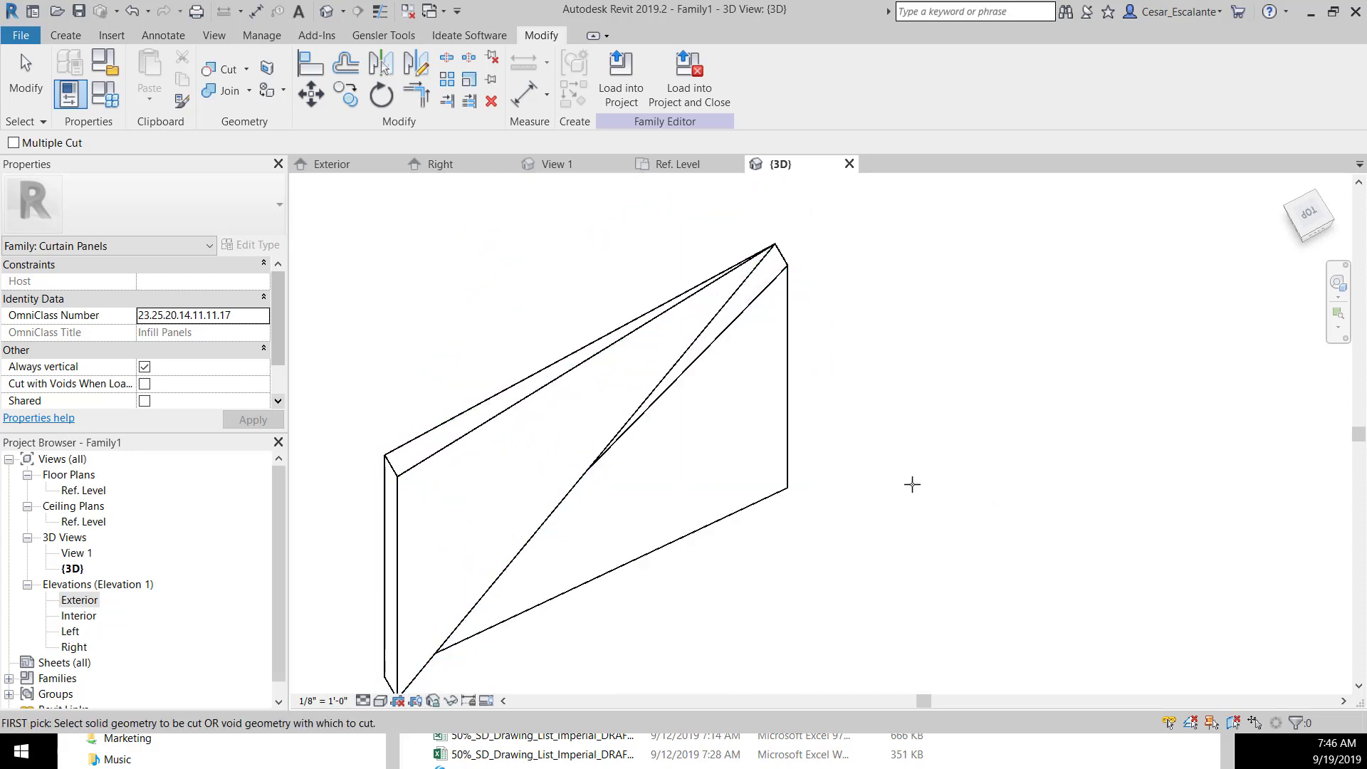
Assign the Glass material to the triangular extrusion below the diagonal of the panel
key(Escape)
shift+middle_drag(807, 359, 772, 354)
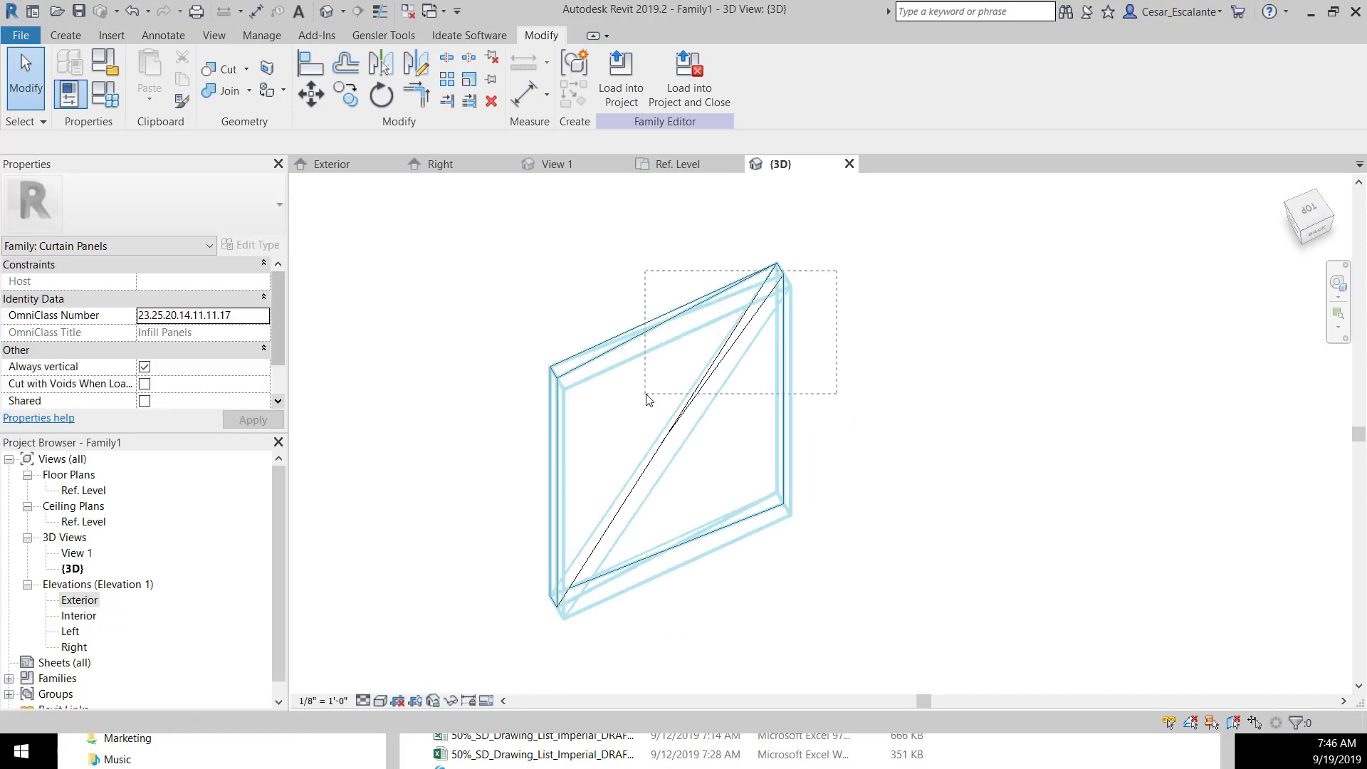
click(773, 308)
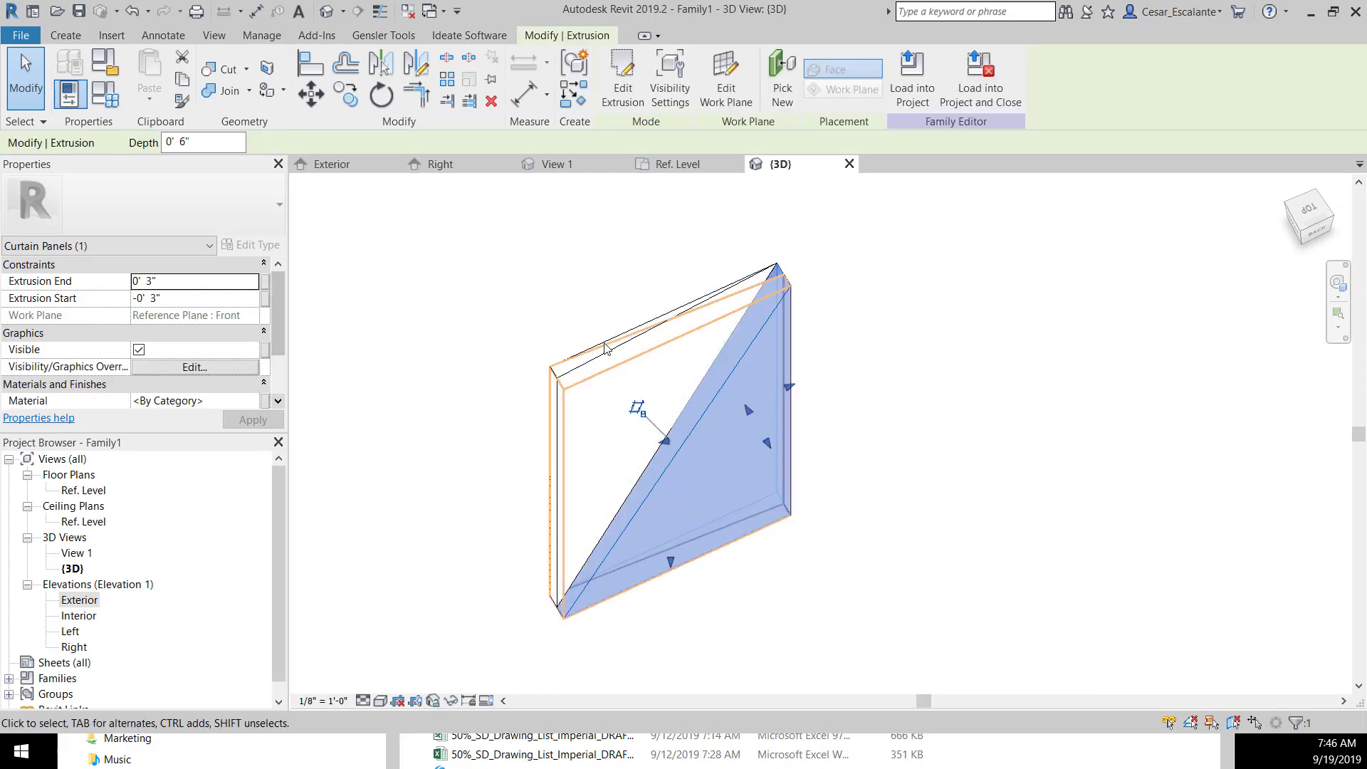
click(815, 339)
scroll(794, 340, up, 1)
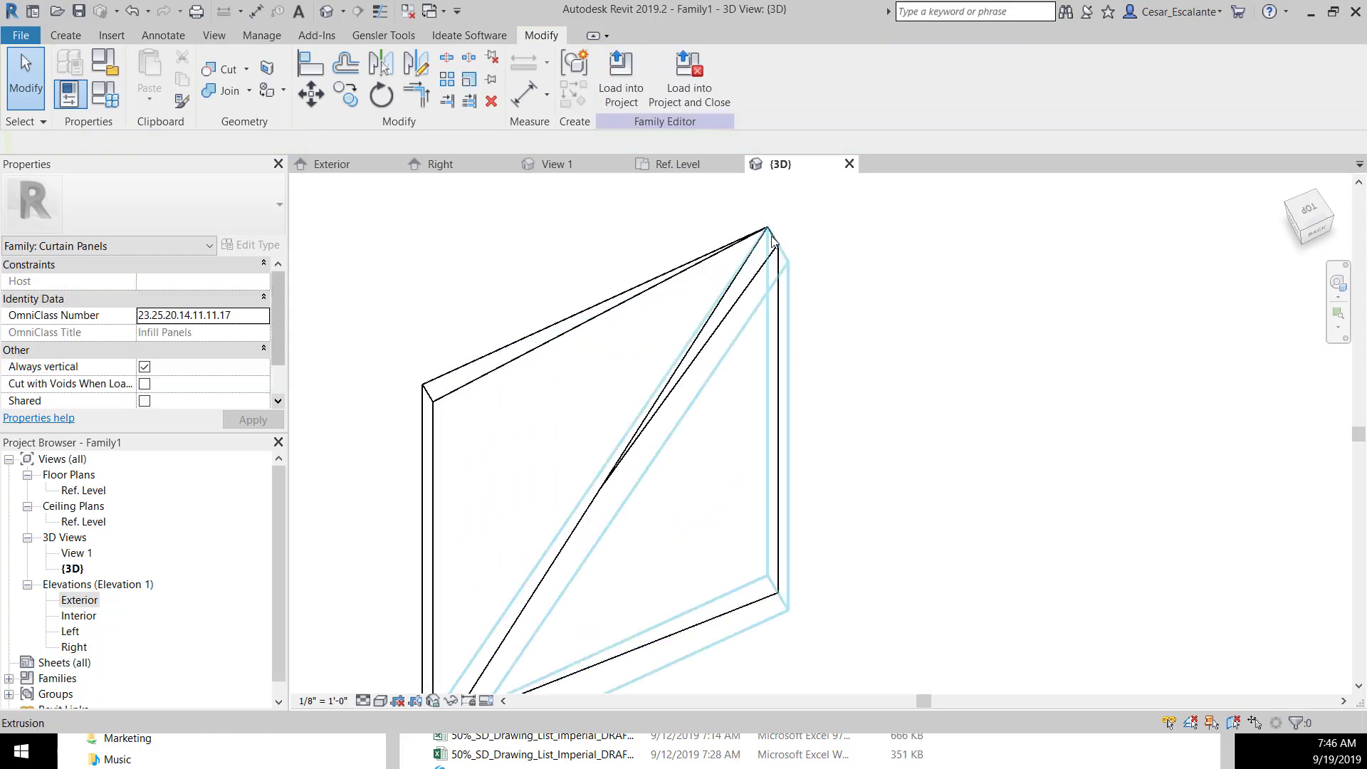
click(775, 237)
scroll(253, 361, down, 3)
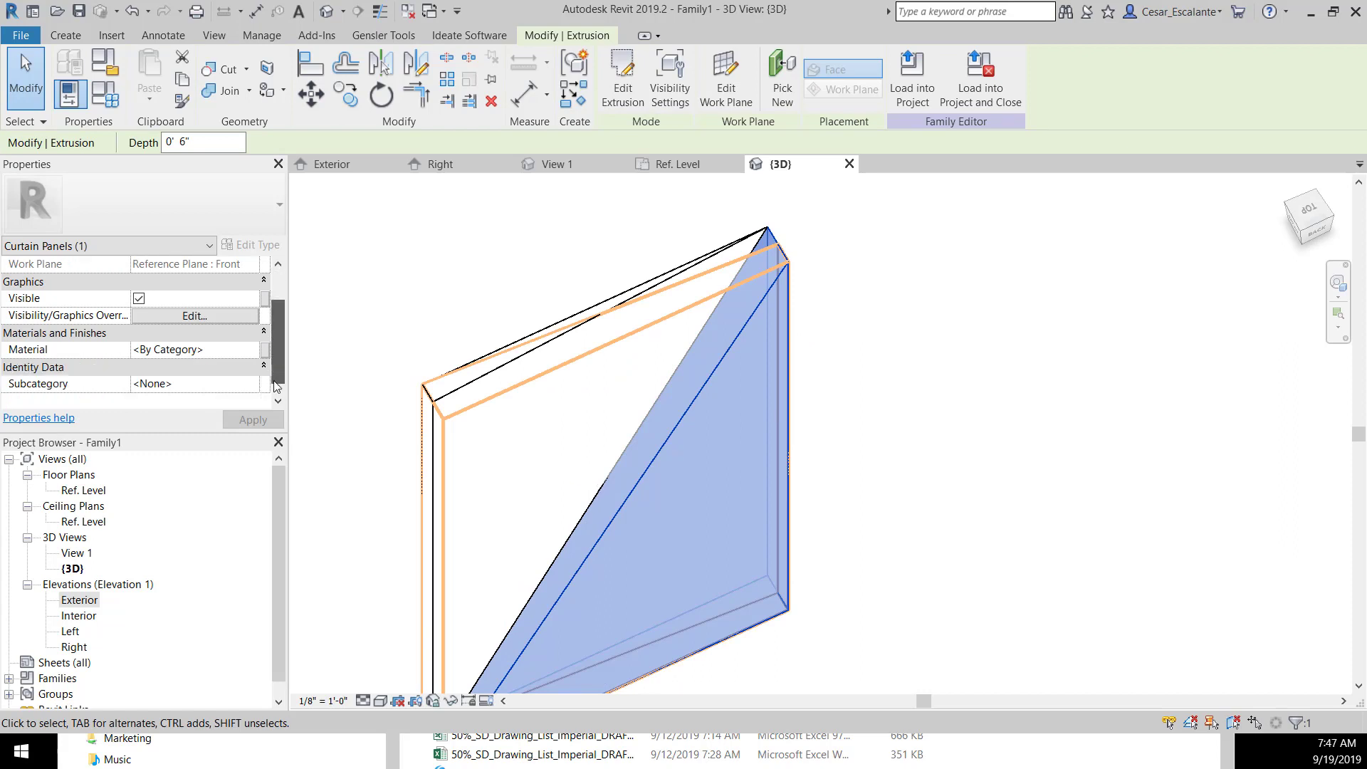
click(253, 333)
click(253, 332)
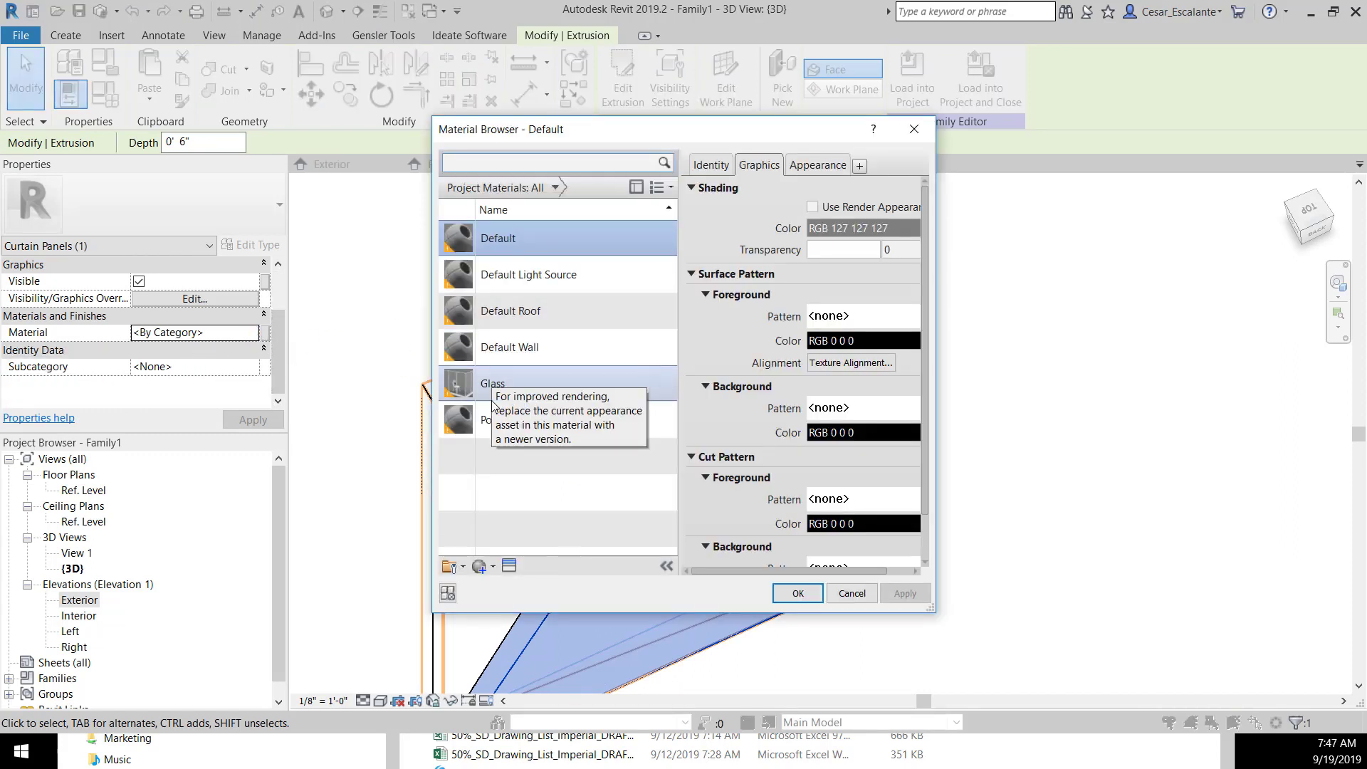
click(493, 384)
click(799, 592)
click(852, 375)
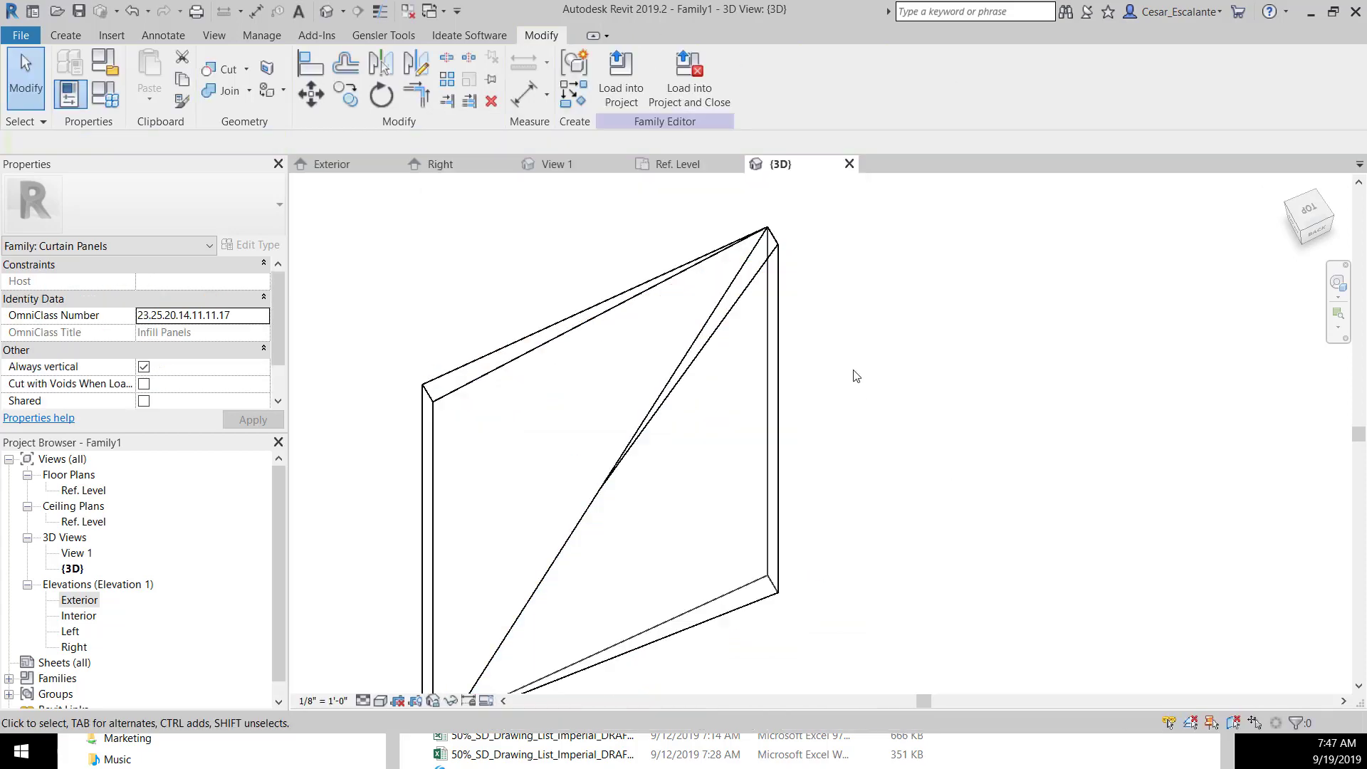
Assign the Glass material to the other triangular extrusion, above the diagonal
scroll(716, 257, up, 2)
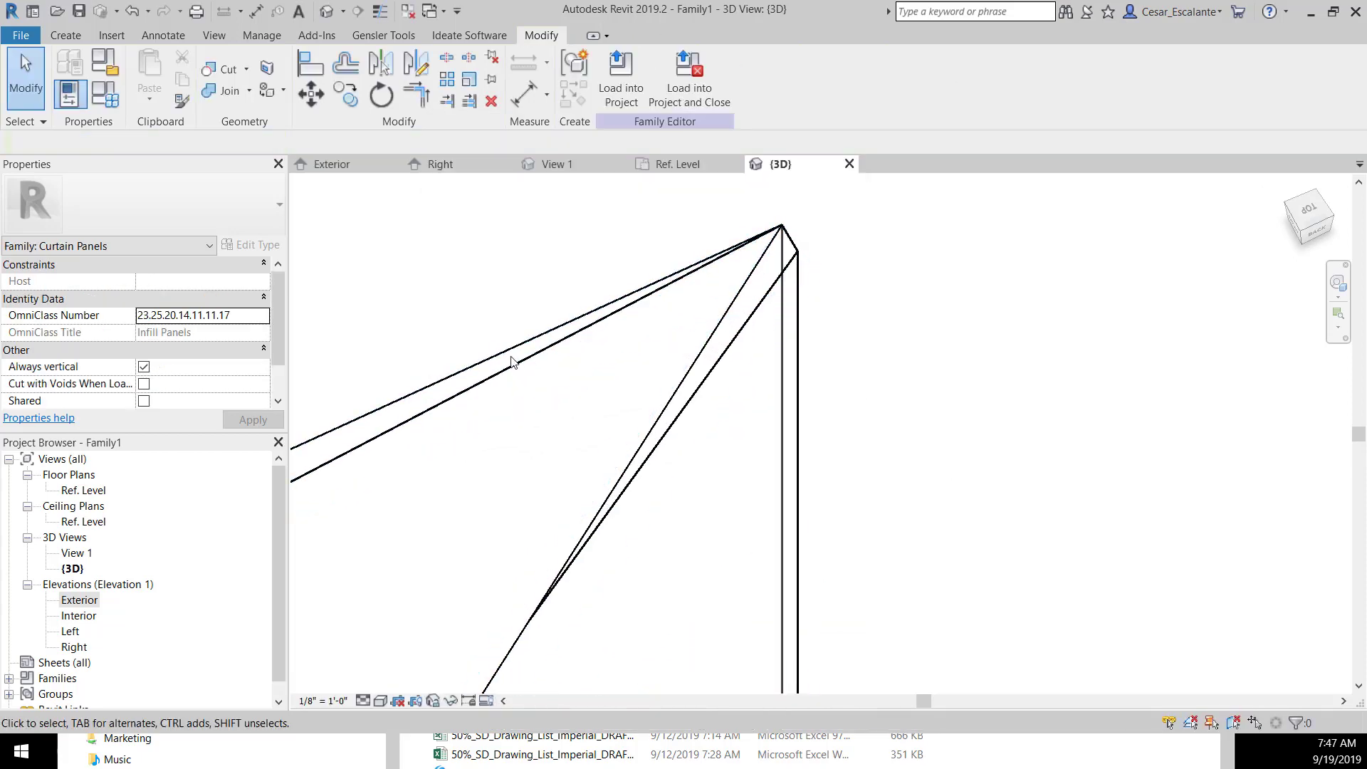
click(469, 403)
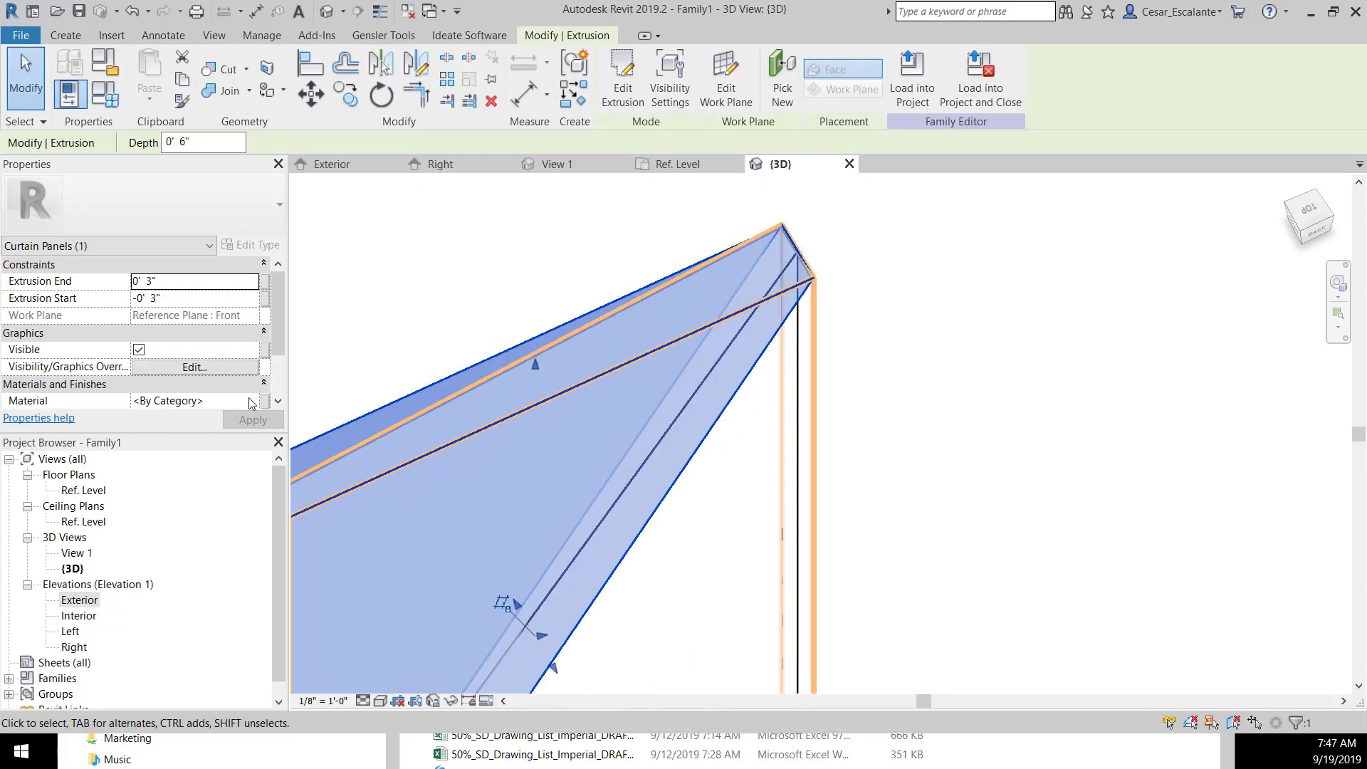
scroll(250, 403, down, 1)
click(214, 384)
click(255, 386)
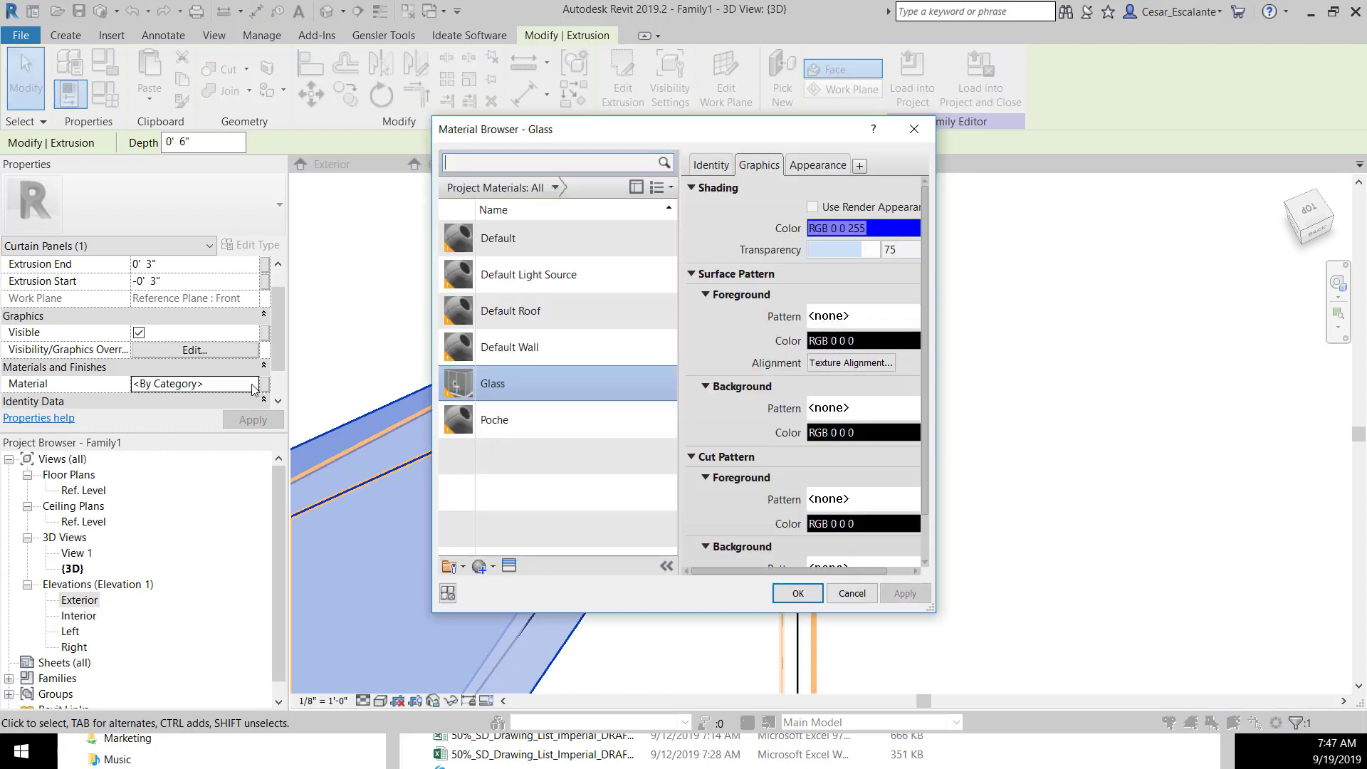
click(798, 593)
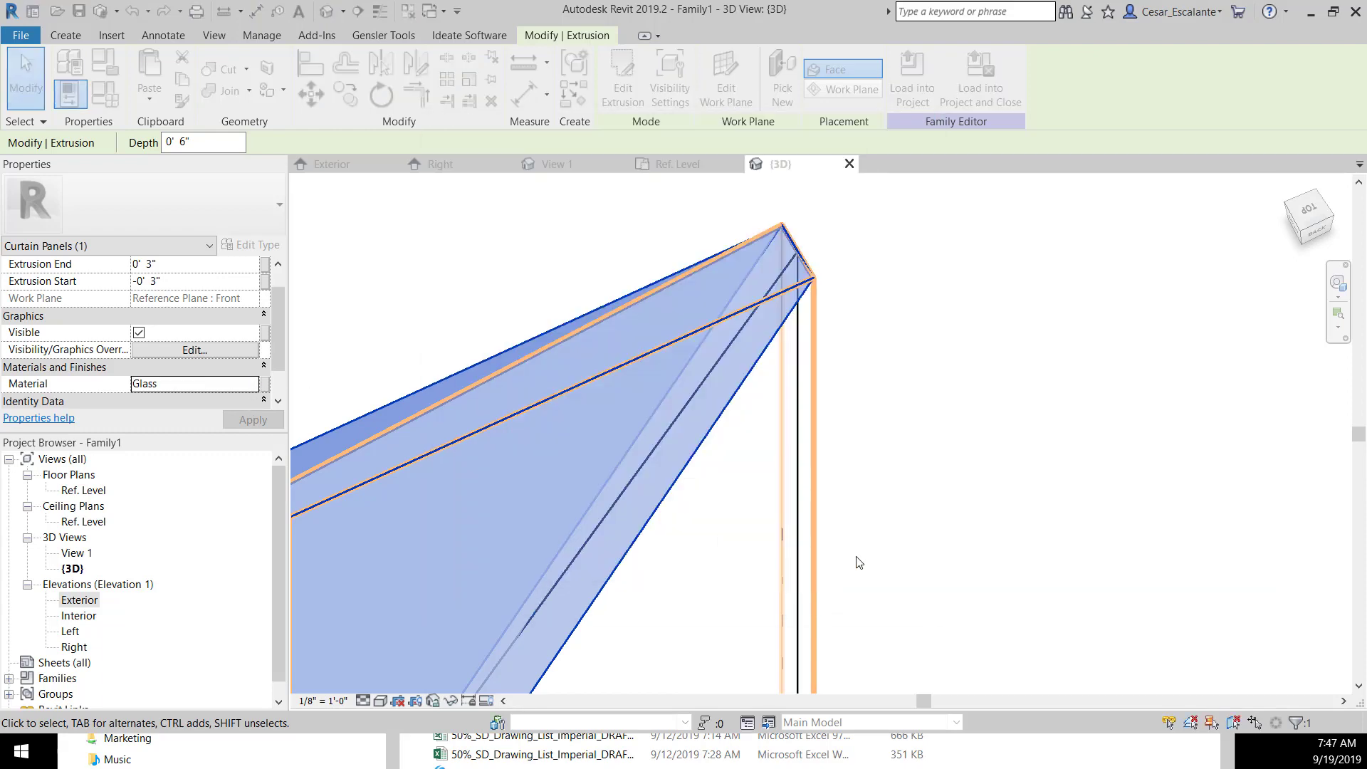
click(976, 490)
Switch the 3D view's visual style to Shaded and examine the glass panel from its back side
scroll(976, 490, down, 2)
click(408, 700)
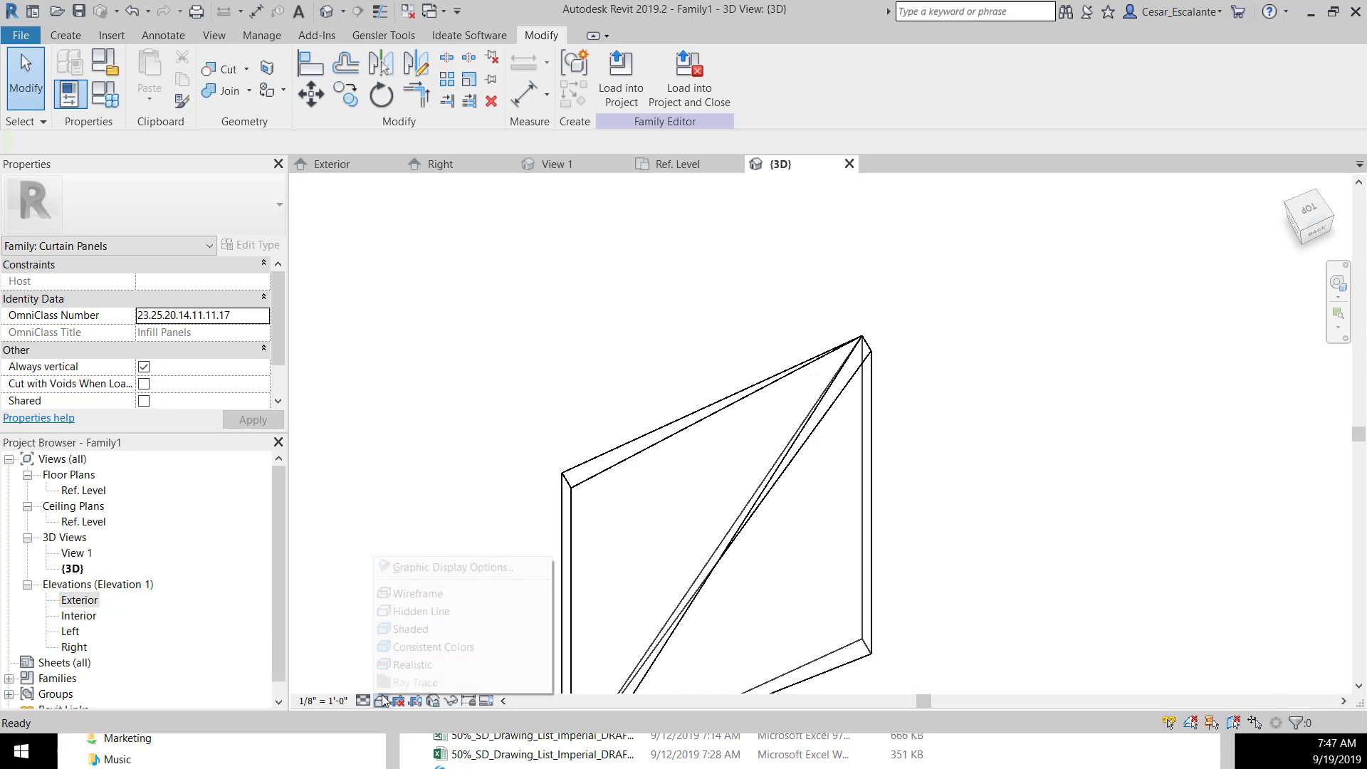
click(427, 628)
mouse_move(1007, 498)
shift+middle_down()
mouse_move(952, 482)
mouse_move(912, 336)
mouse_move(1096, 475)
mouse_move(698, 457)
mouse_move(888, 479)
mouse_move(748, 421)
shift+middle_up()
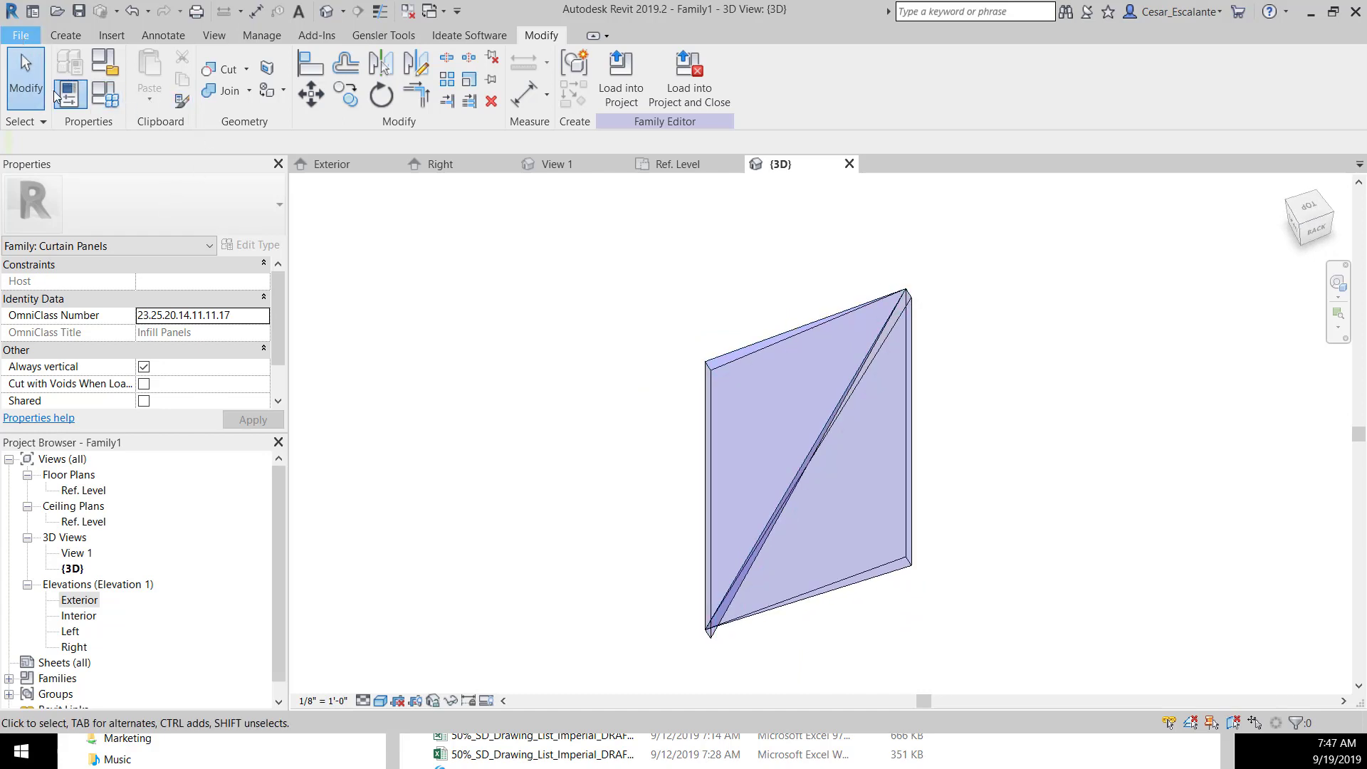
Save the curtain panel family as CustomPanel in the 11254 folder
click(20, 35)
mouse_move(82, 274)
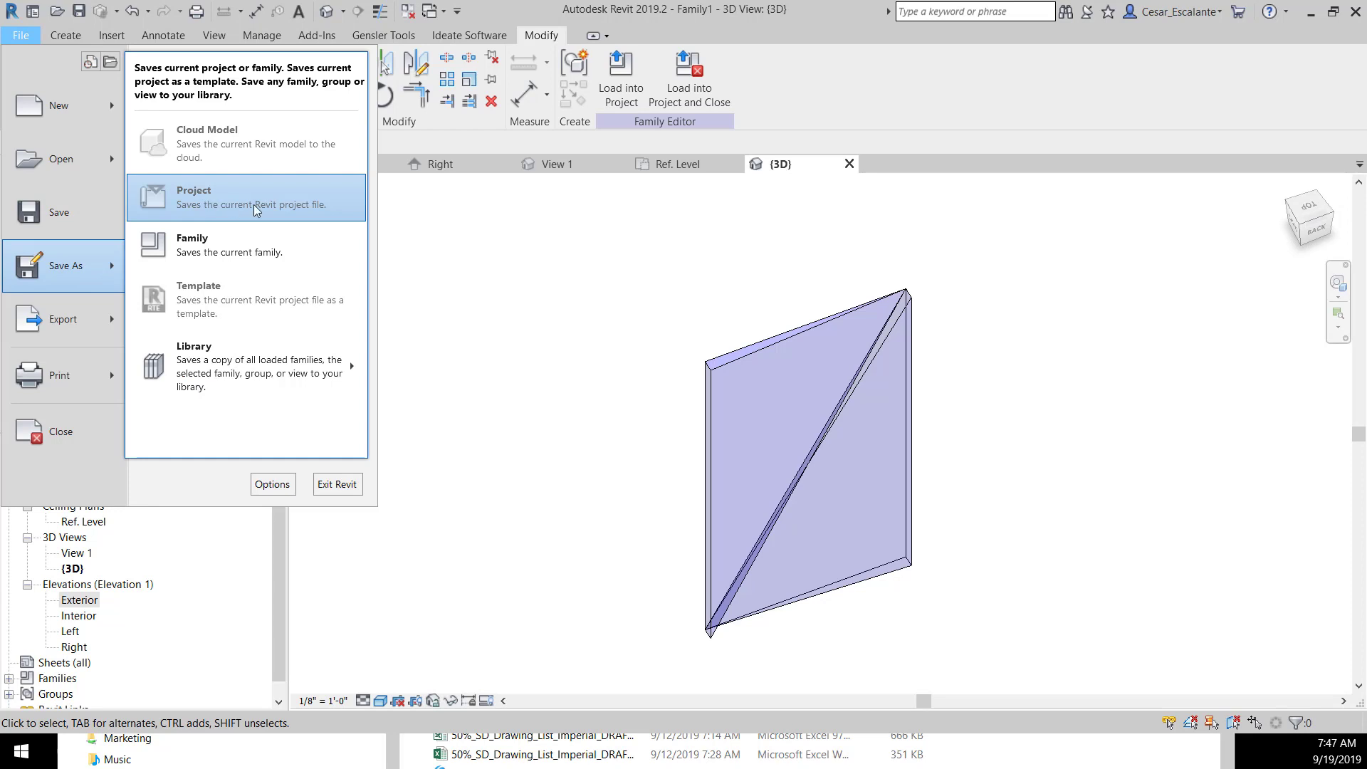
click(210, 256)
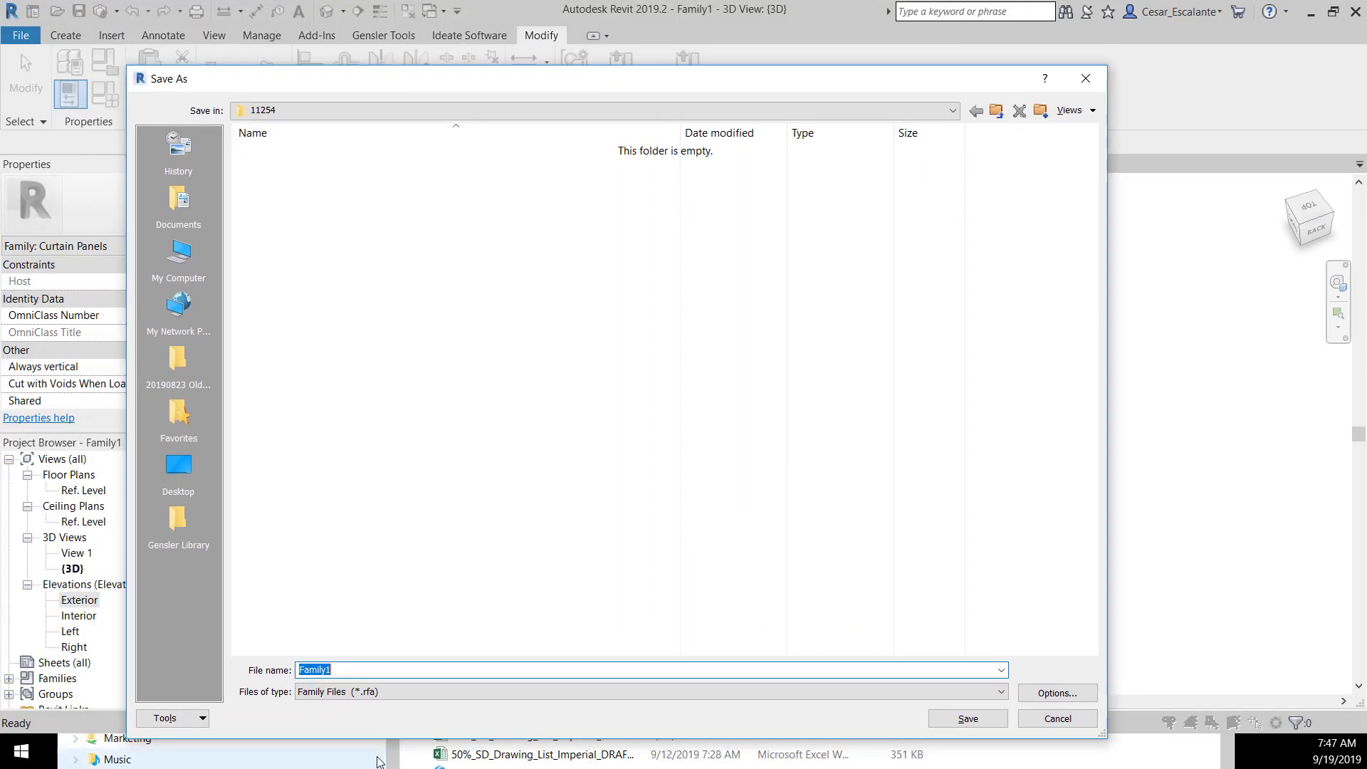
text(CustomPanel)
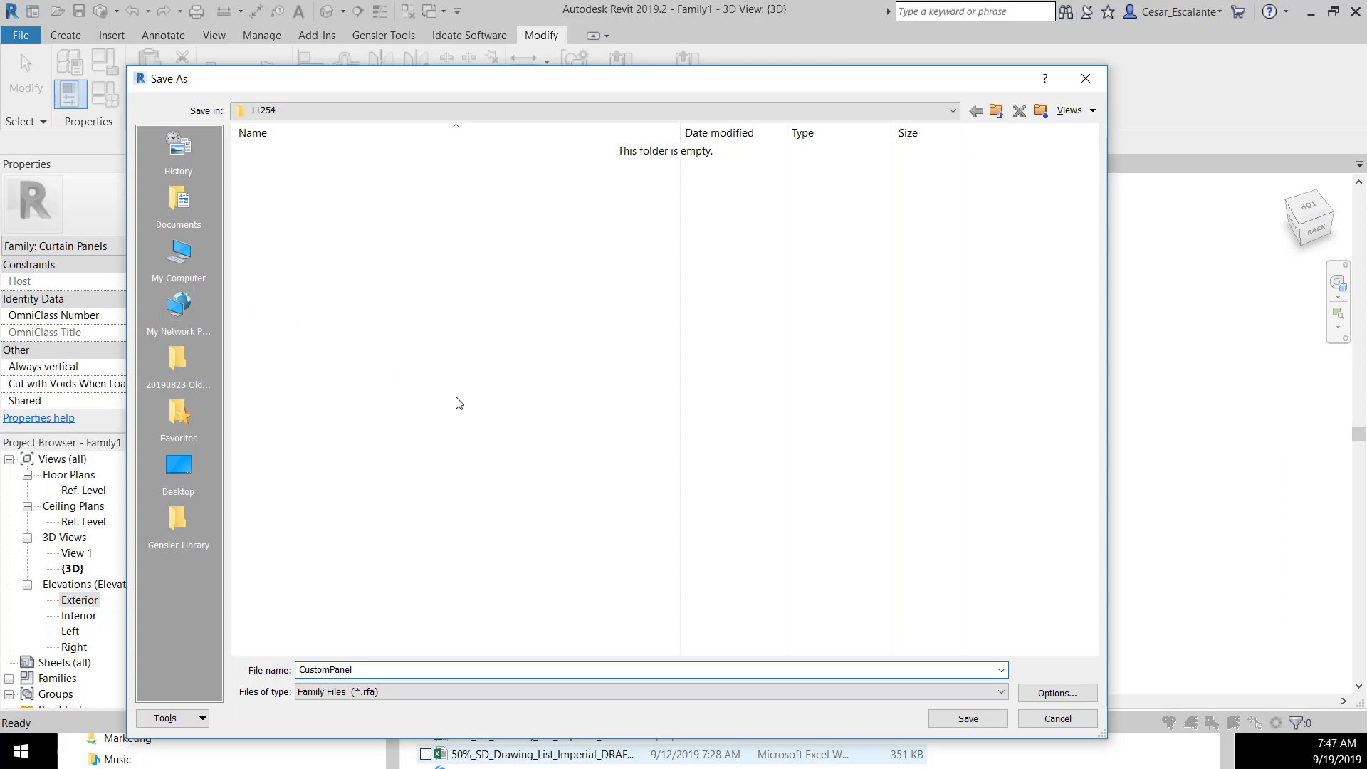
click(968, 718)
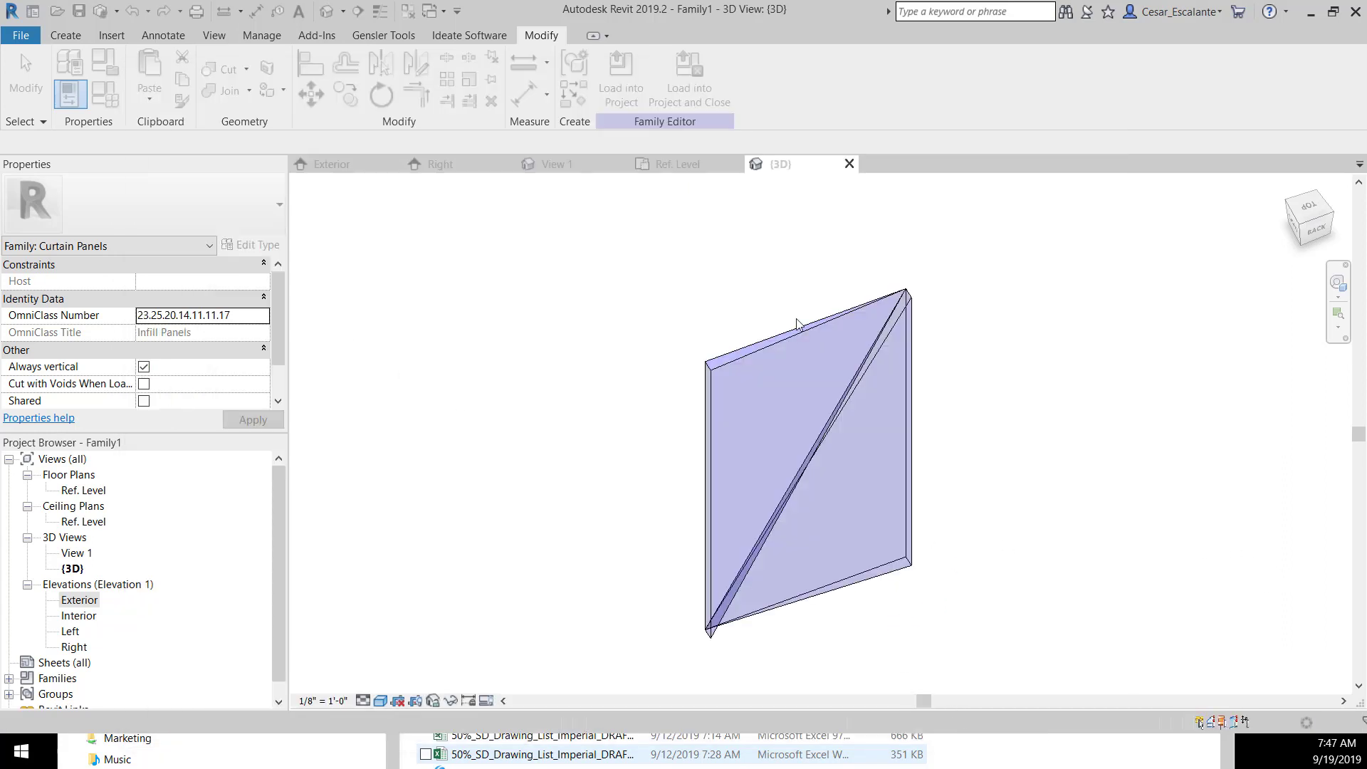